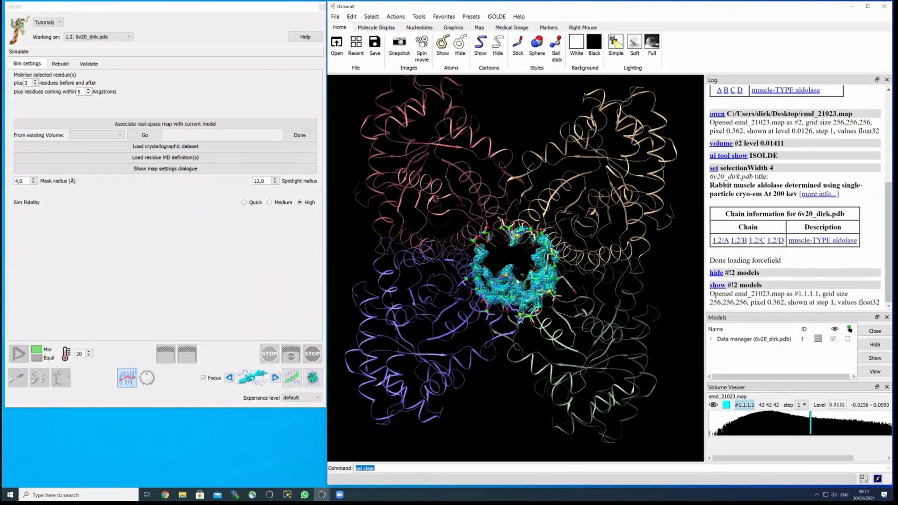
Set the graphics background to white around the displayed model and map
scroll(515, 265, "up", 5)
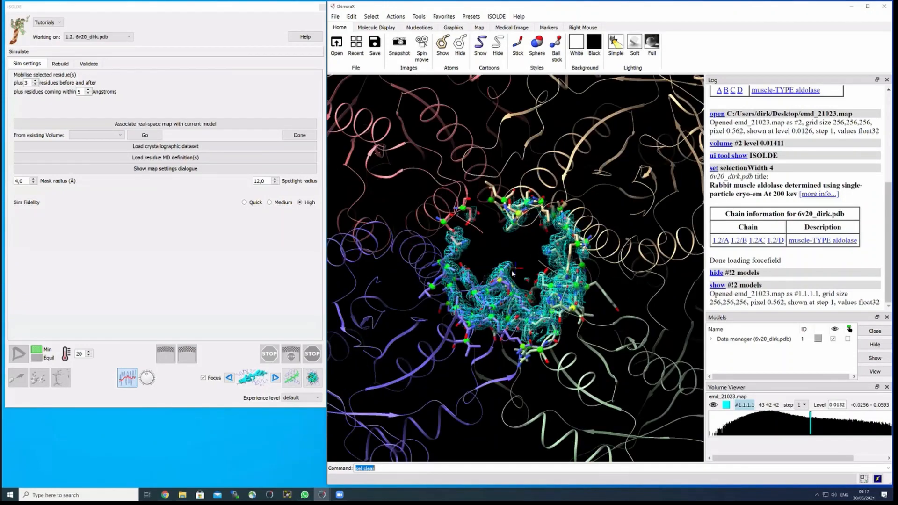
mouse_move(568, 279)
left_mouse_down()
mouse_move(558, 324)
mouse_move(582, 304)
mouse_move(530, 271)
mouse_move(542, 288)
mouse_move(542, 278)
mouse_move(552, 280)
left_mouse_up()
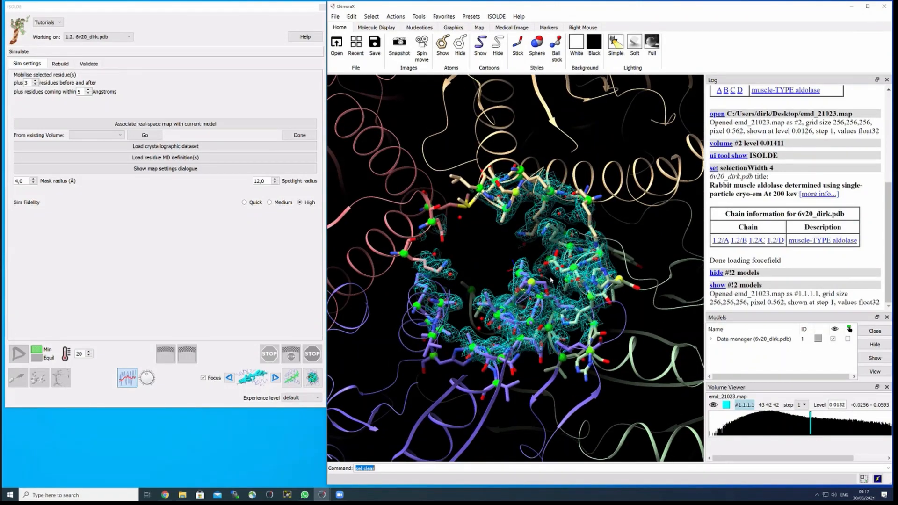
left_click(578, 46)
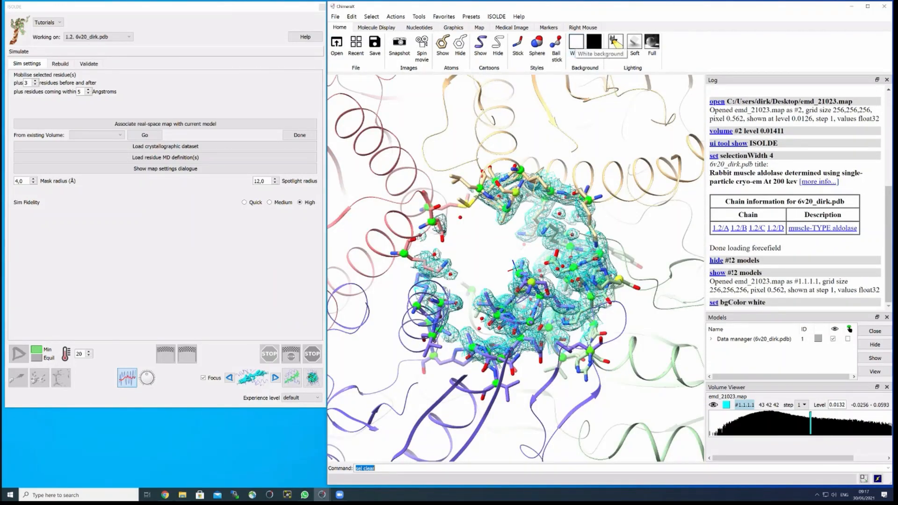
scroll(530, 225, "up", 3)
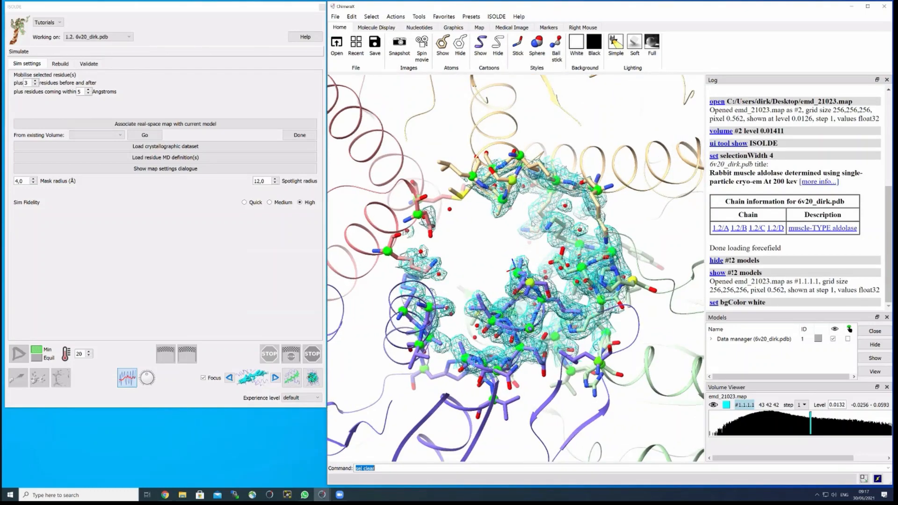
left_click_drag(531, 226, 547, 228)
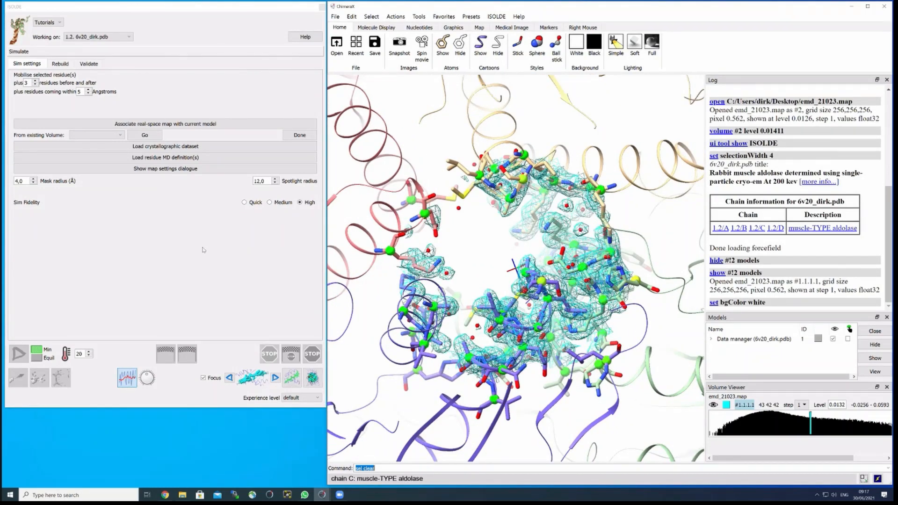
Show the map settings and display emd_21023.map as a transparent surface
left_click(165, 170)
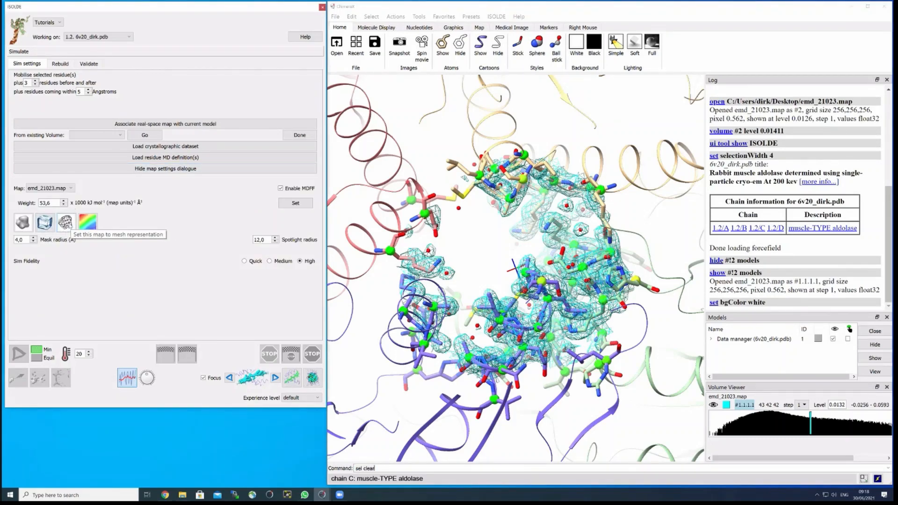
left_click(45, 223)
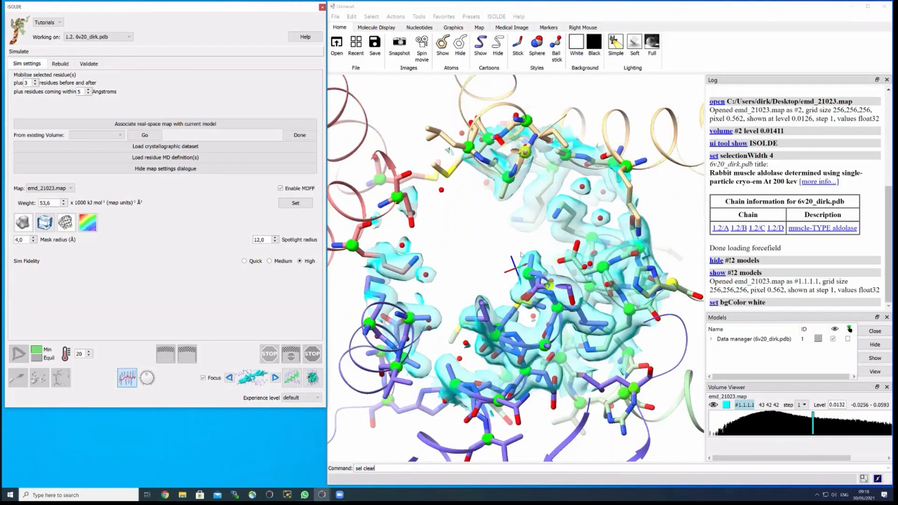
scroll(516, 251, "up", 3)
left_click_drag(547, 262, 517, 261)
scroll(487, 261, "up", 3)
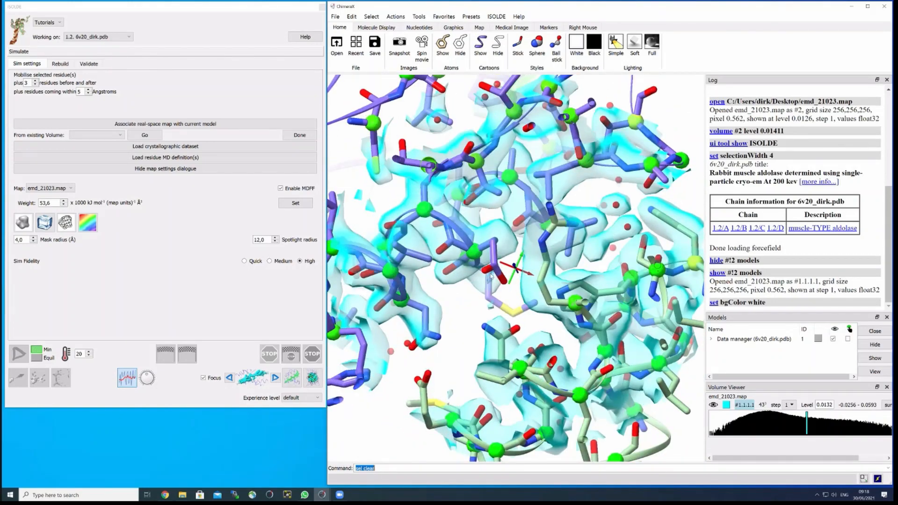
scroll(483, 268, "down", 3)
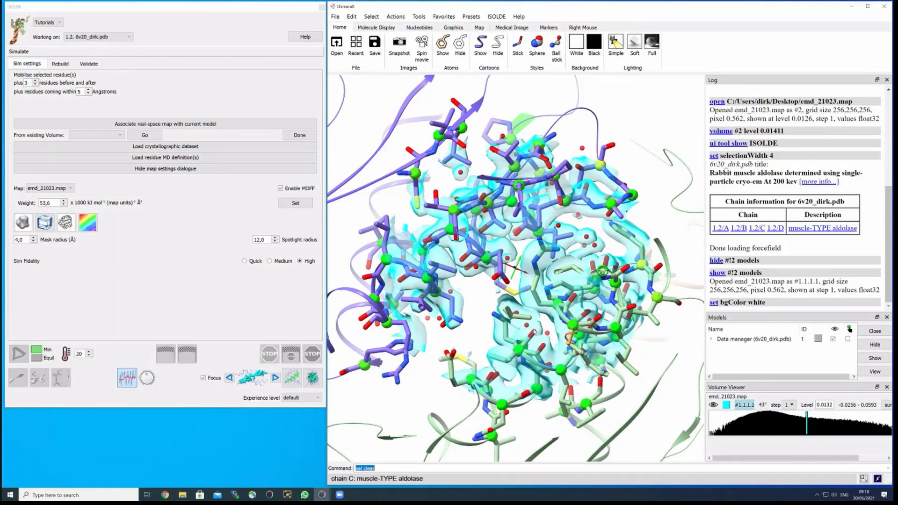
middle_click_drag(531, 309, 538, 278)
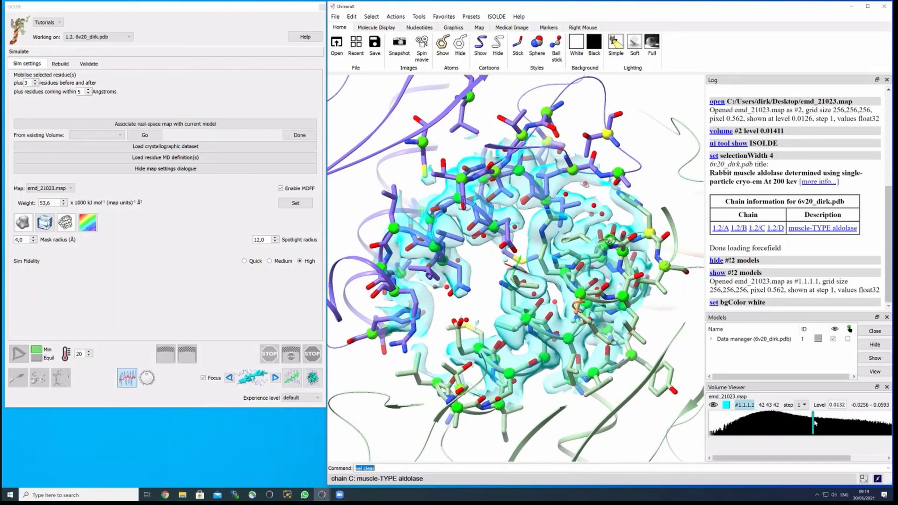
Choose the Translate mouse mode and raise the contour level of emd_21023.map to about 0.0155
left_click_drag(813, 422, 818, 423)
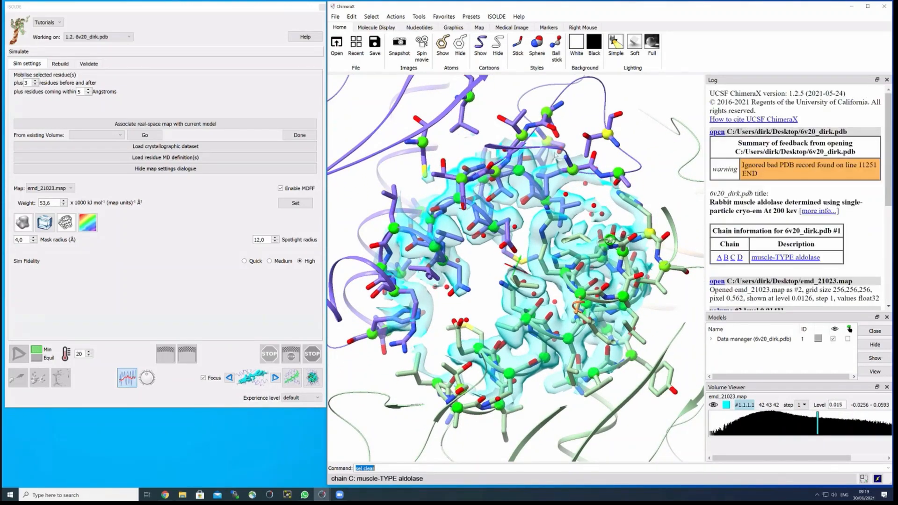
left_click(581, 29)
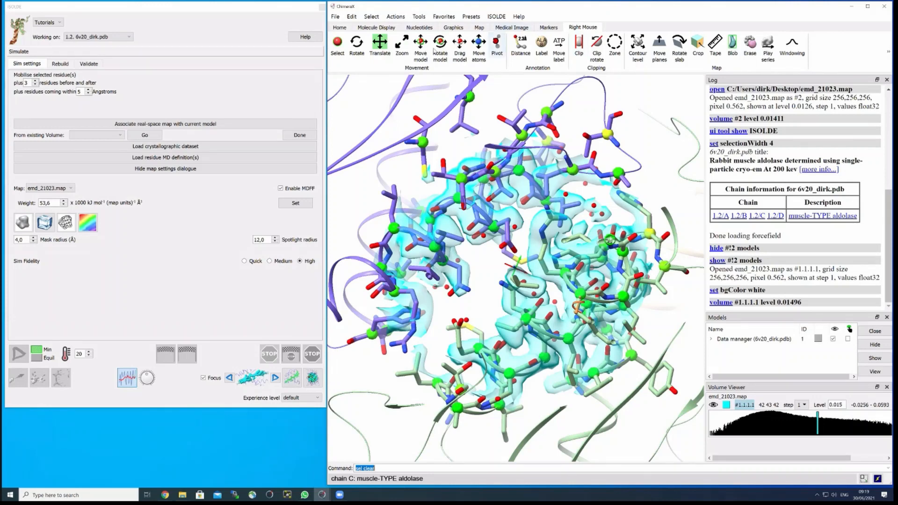
left_click(380, 47)
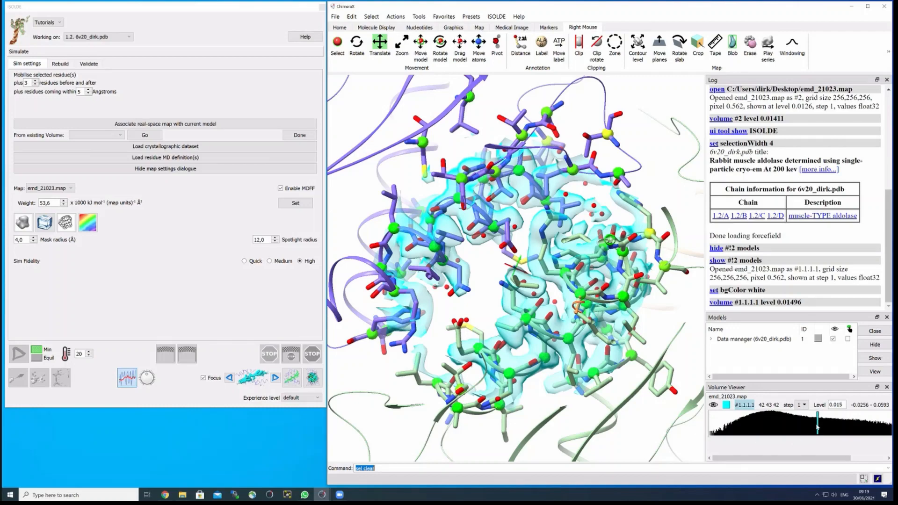
mouse_move(817, 426)
left_mouse_down()
mouse_move(797, 426)
mouse_move(824, 424)
mouse_move(815, 421)
mouse_move(818, 431)
left_mouse_up()
left_click(806, 405)
left_click(813, 427)
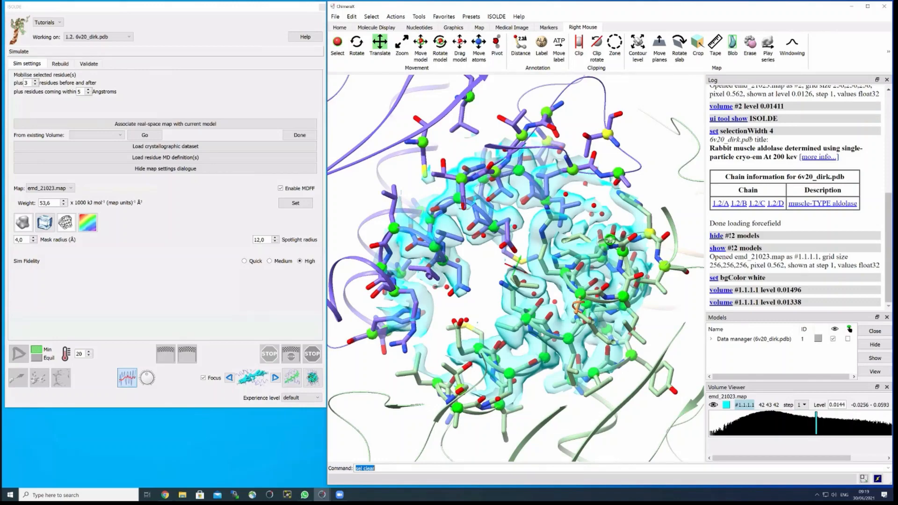
scroll(543, 335, "up", 4, "alt")
scroll(538, 335, "down", 5)
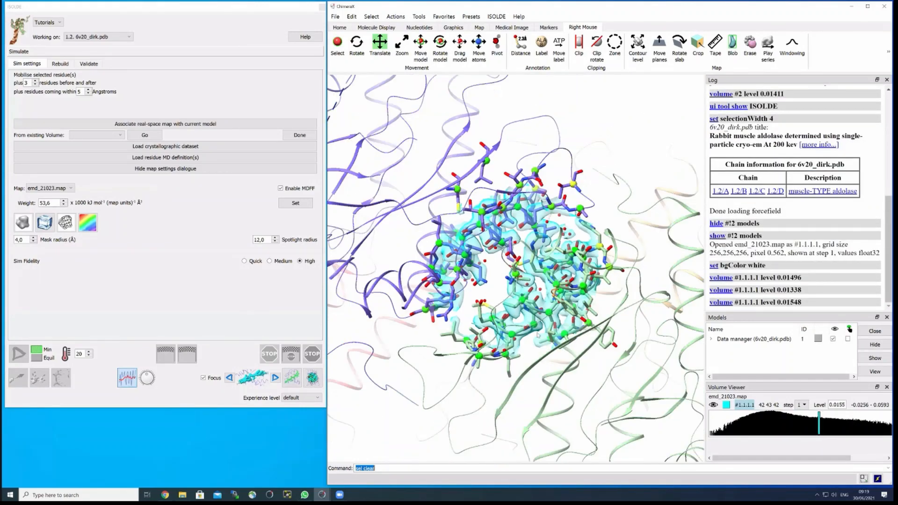
left_click_drag(539, 335, 602, 276)
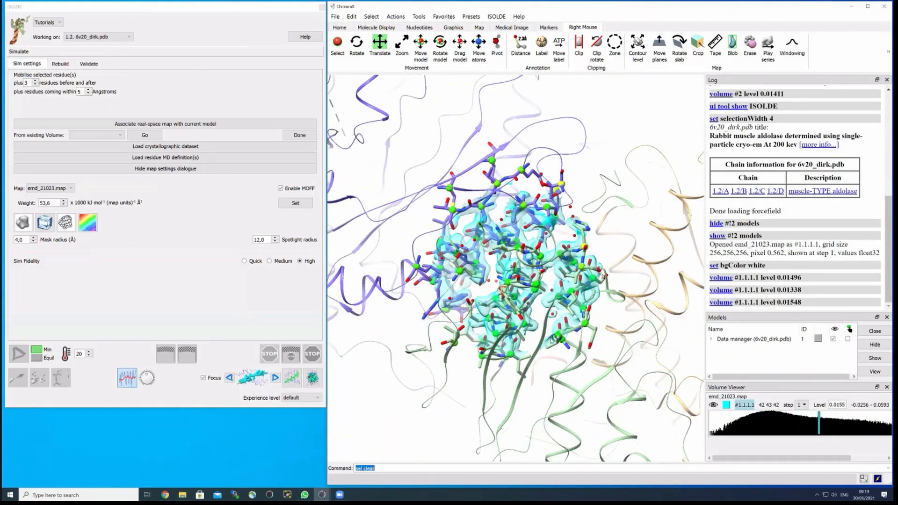
scroll(603, 275, "up", 6)
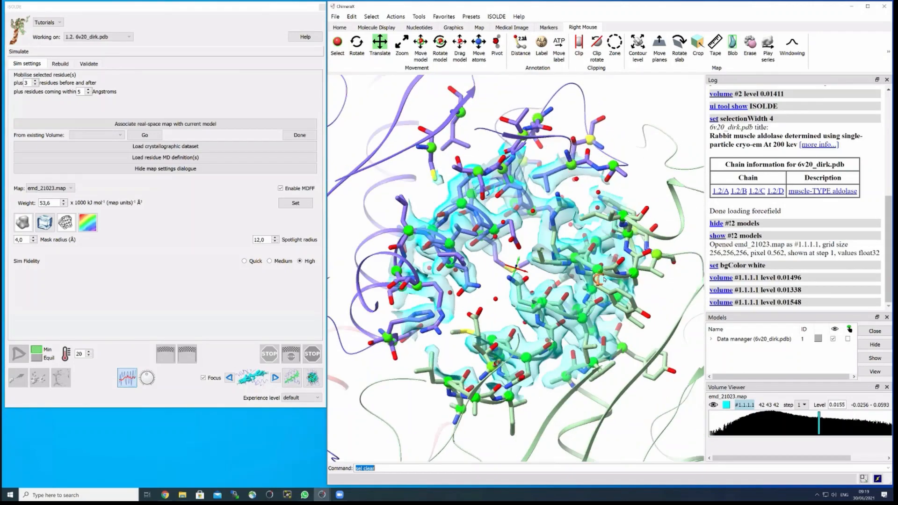
scroll(603, 280, "up", 3)
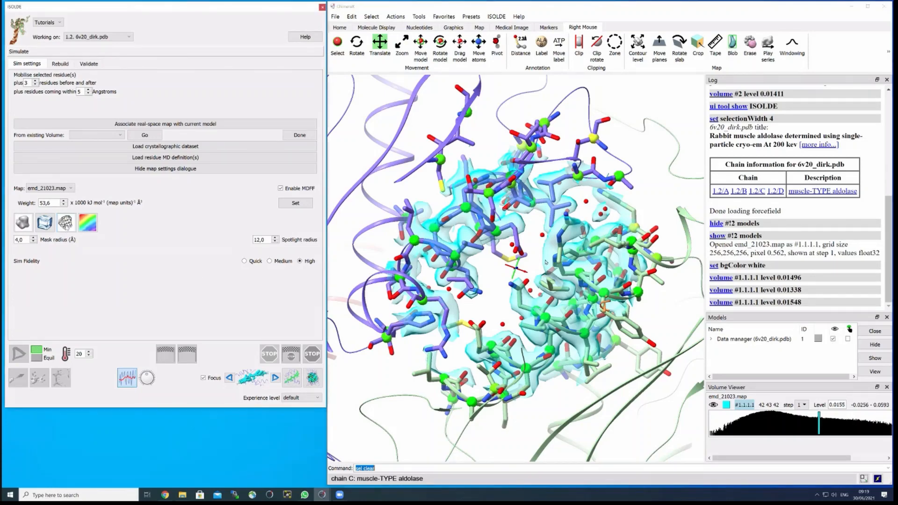
Try the mesh and opaque surface representations for emd_21023.map, closing the map colour selection without picking a colour
left_click(65, 223)
left_click(87, 223)
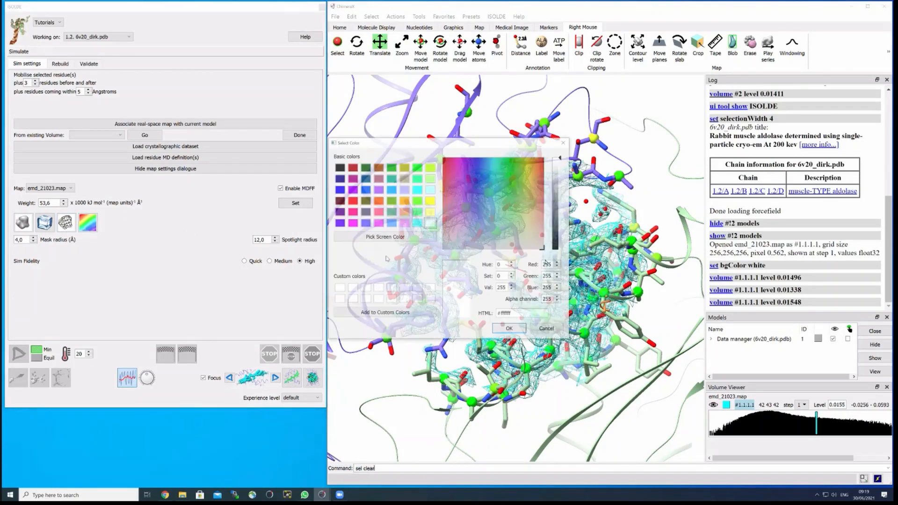
left_click(547, 330)
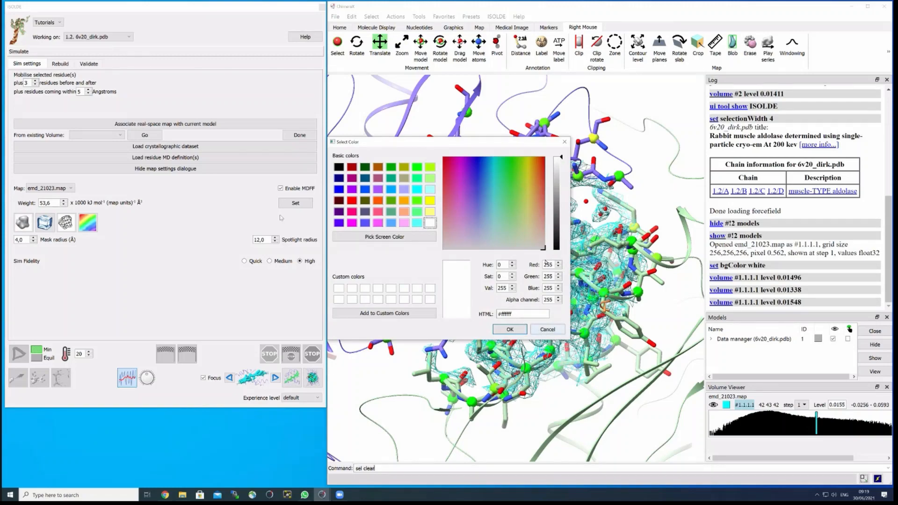
left_click(22, 224)
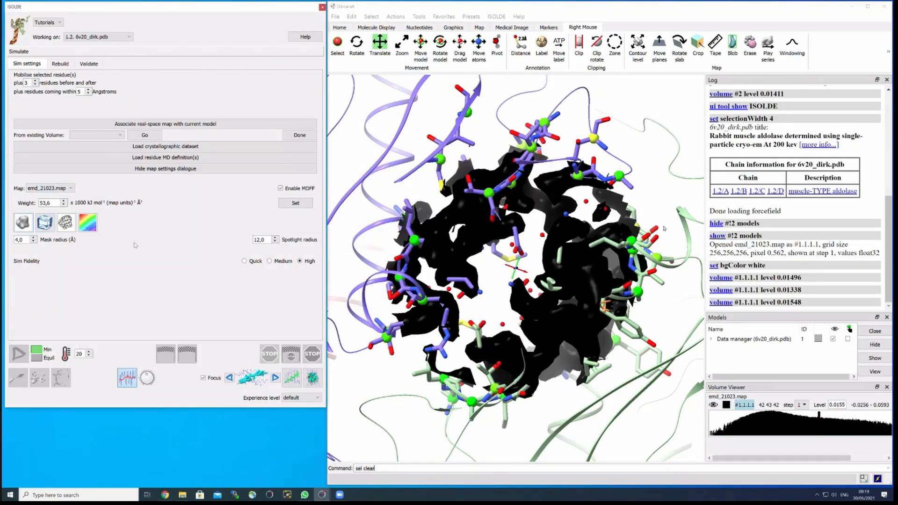
left_click(586, 268)
mouse_move(586, 268)
left_mouse_down()
mouse_move(604, 262)
mouse_move(597, 258)
left_mouse_up()
Return emd_21023.map to a transparent surface and recolour it cyan
left_click(46, 222)
mouse_move(479, 305)
left_mouse_down()
mouse_move(489, 304)
mouse_move(466, 300)
left_mouse_up()
left_click(727, 405)
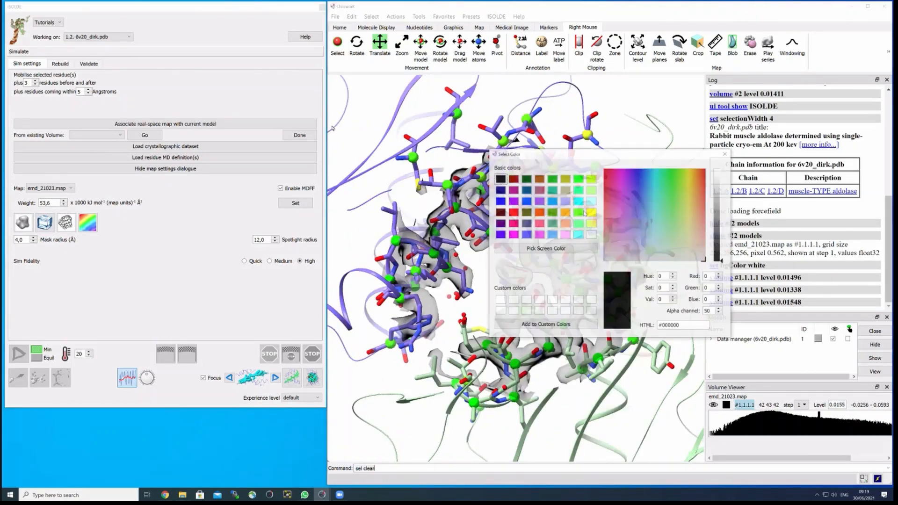
left_click(579, 201)
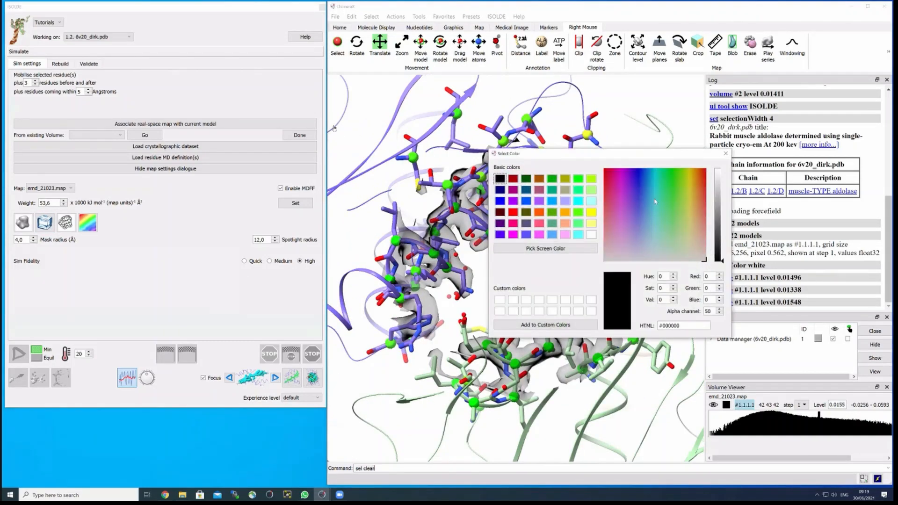
left_click(726, 153)
left_click_drag(570, 245, 539, 280)
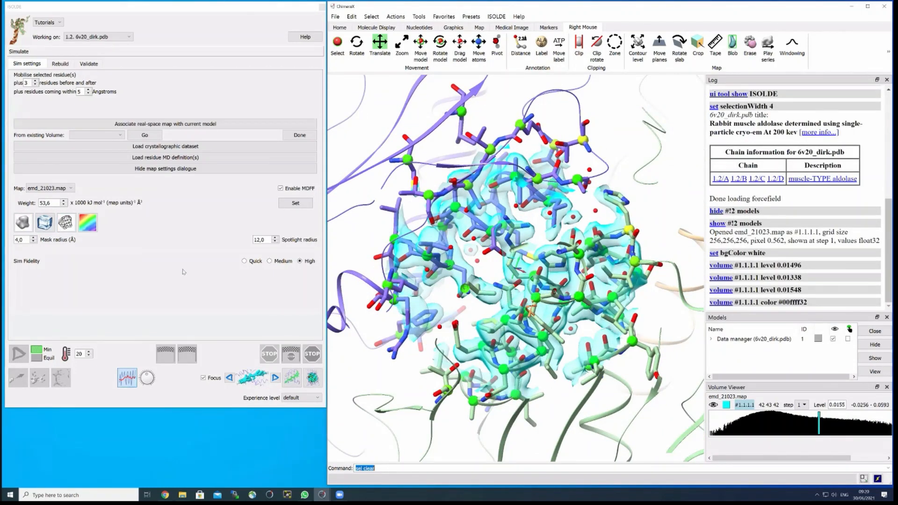
Set the spotlight radius to 50 and view the model and map across the enlarged region
left_click_drag(264, 240, 252, 248)
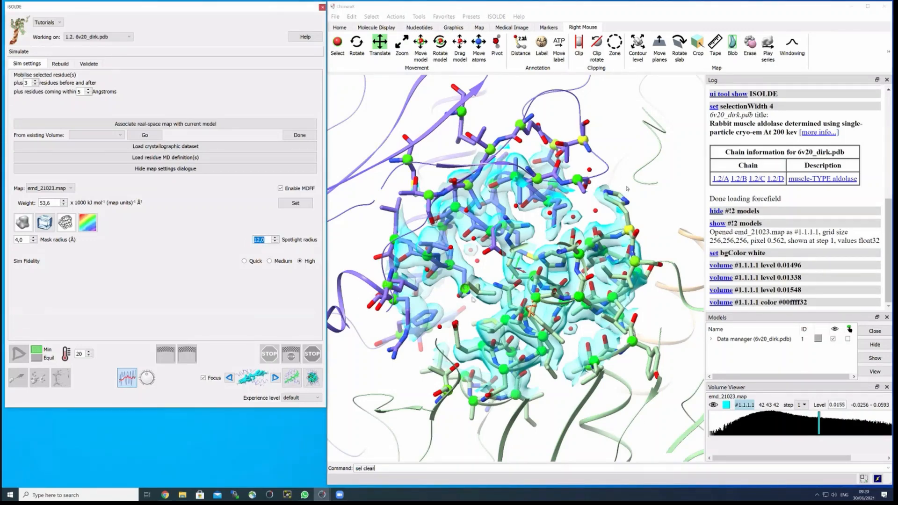
scroll(472, 295, "down", 2)
scroll(477, 301, "down", 2)
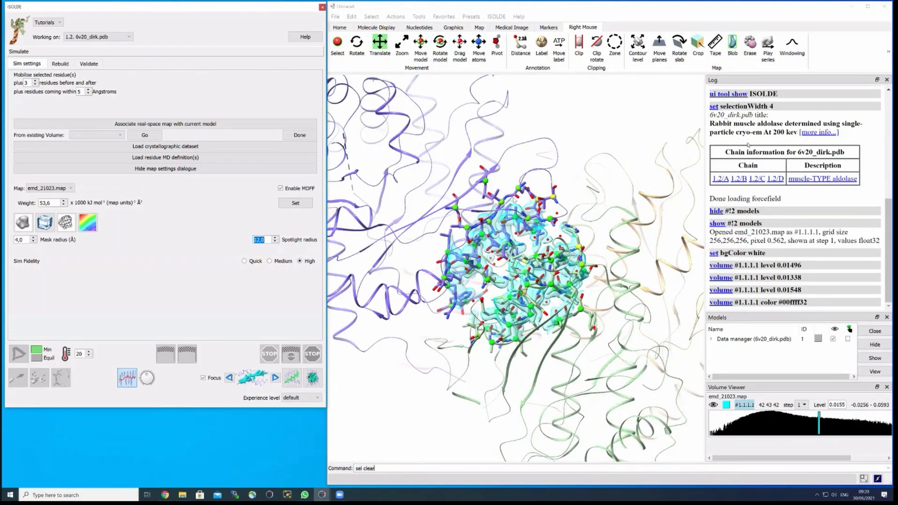
type("50")
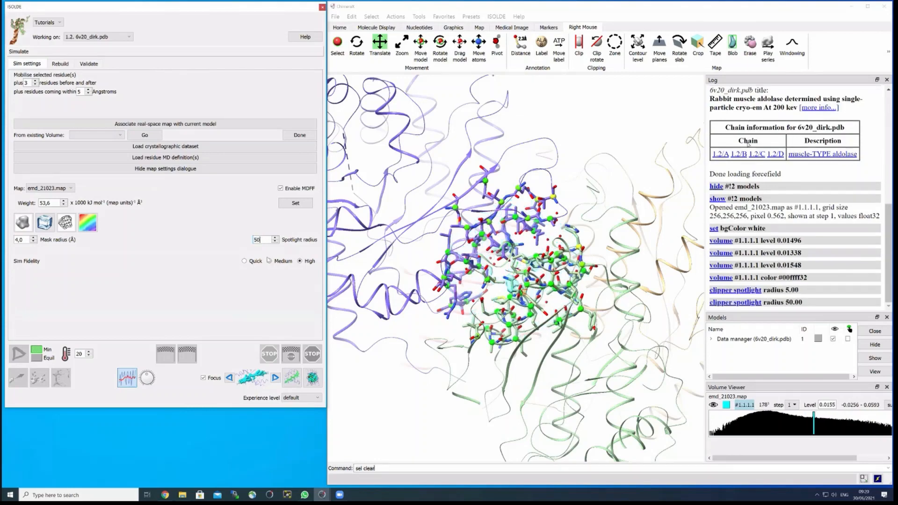
key("Return")
right_click_drag(485, 271, 453, 276)
mouse_move(453, 276)
left_mouse_down()
mouse_move(456, 308)
mouse_move(460, 281)
left_mouse_up()
right_click_drag(461, 281, 470, 265)
left_click_drag(492, 267, 560, 273)
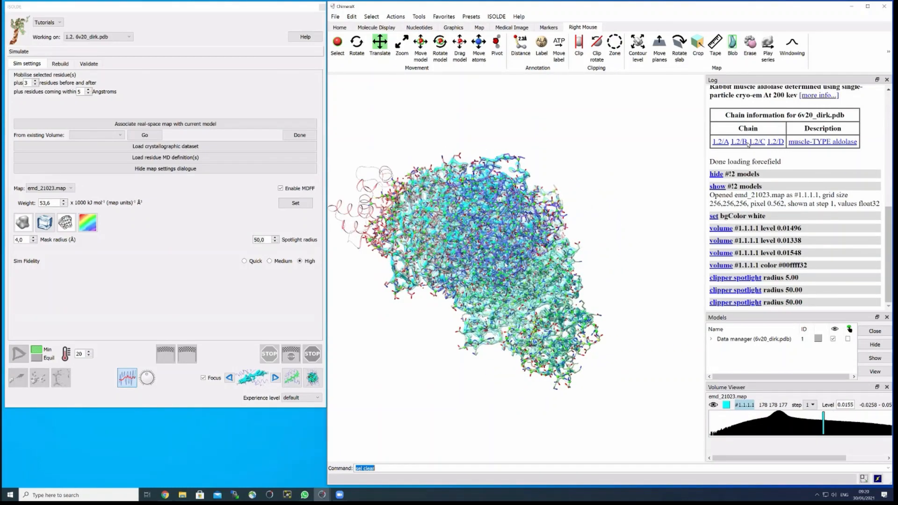
right_click_drag(466, 266, 510, 269)
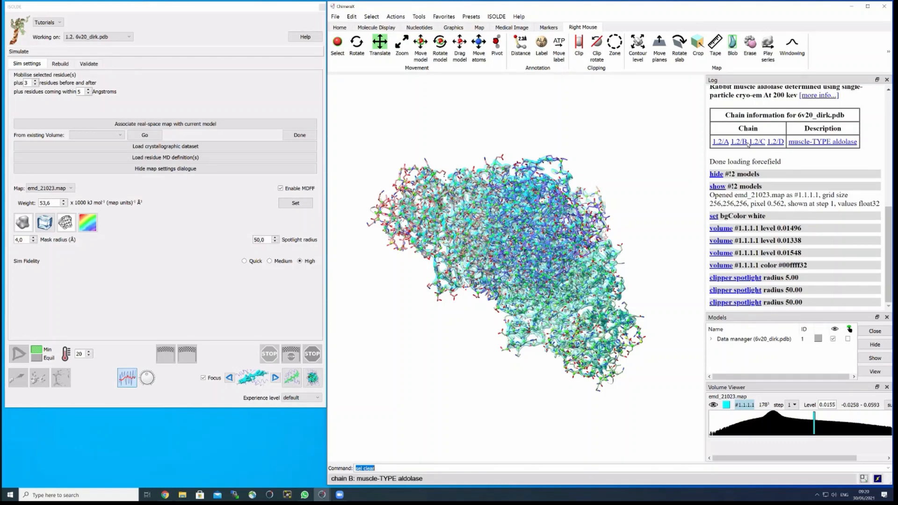
Set the spotlight radius to 20
left_click_drag(263, 241, 245, 238)
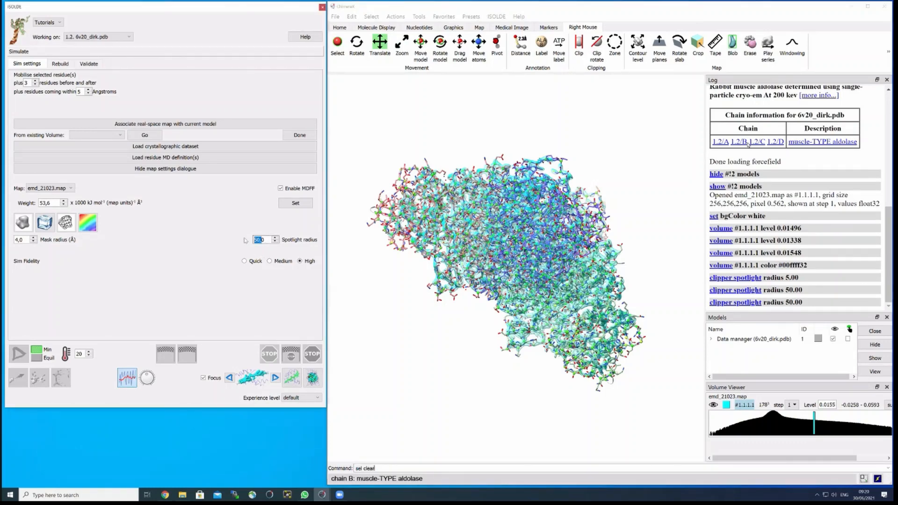
type("20")
key("Return")
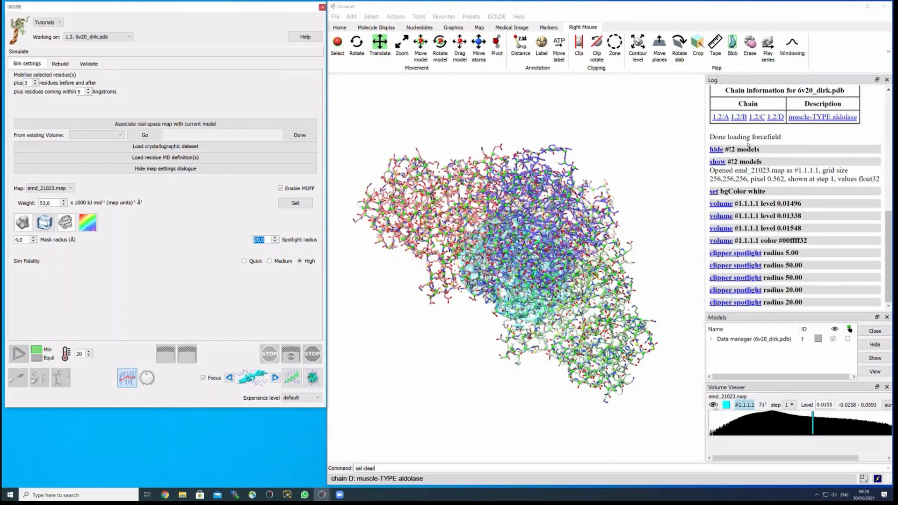
Hide the 6v20_dirk.pdb model under the data manager, leaving the map density displayed
left_click(711, 338)
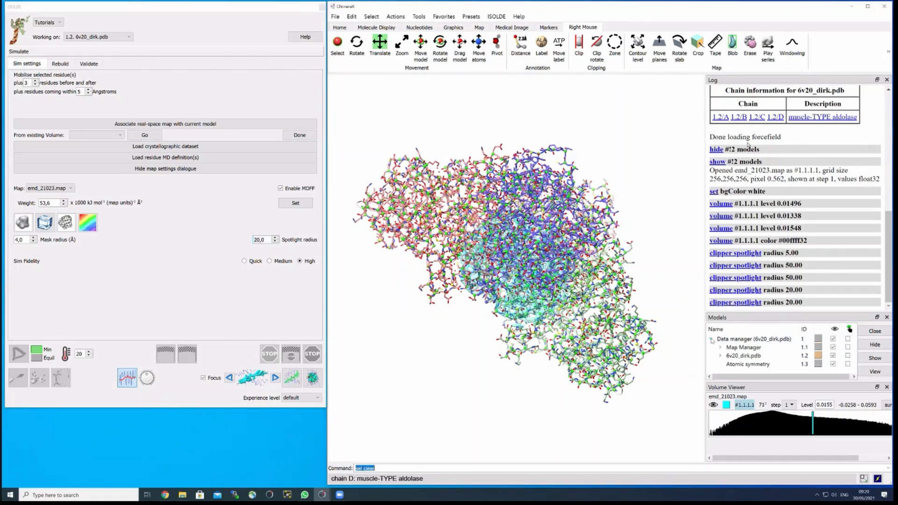
left_click(834, 355)
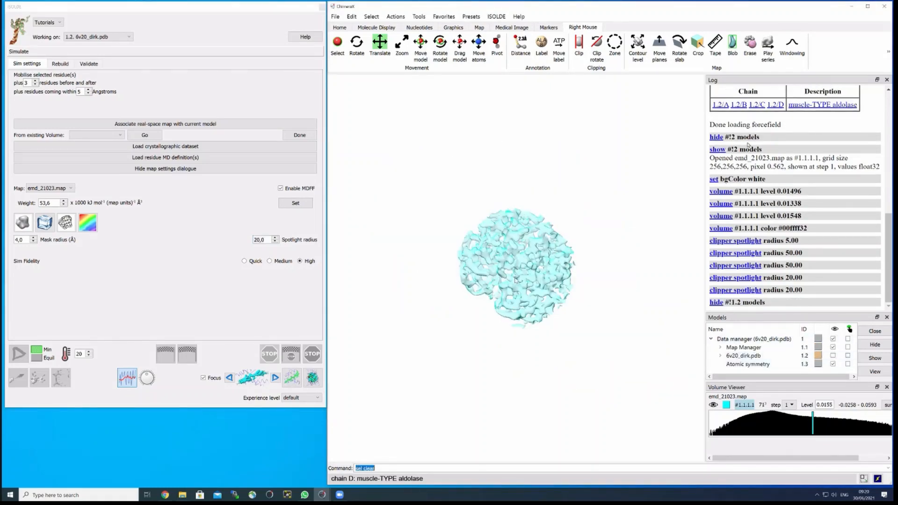
scroll(529, 301, "up", 5)
left_click_drag(529, 301, 538, 271)
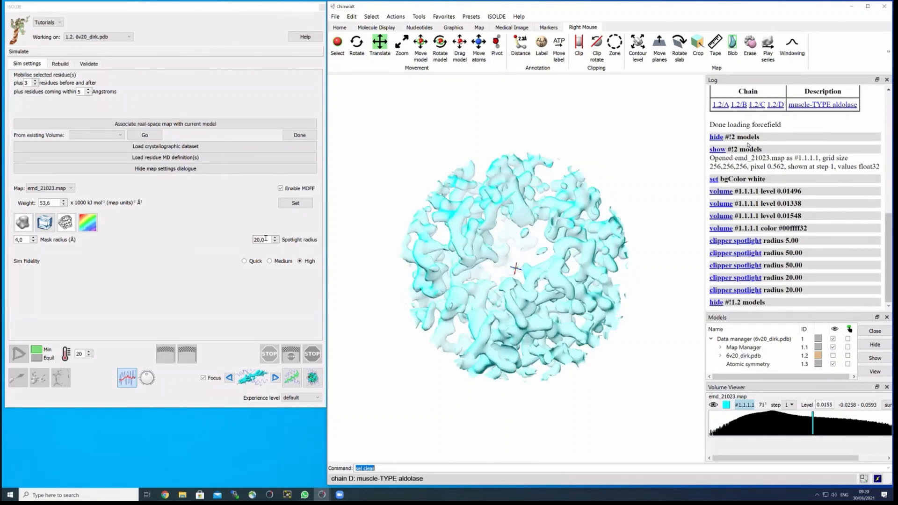
Set the spotlight radius to 50 and view the enlarged region of the map density
type("50")
key("Return")
left_click(246, 240)
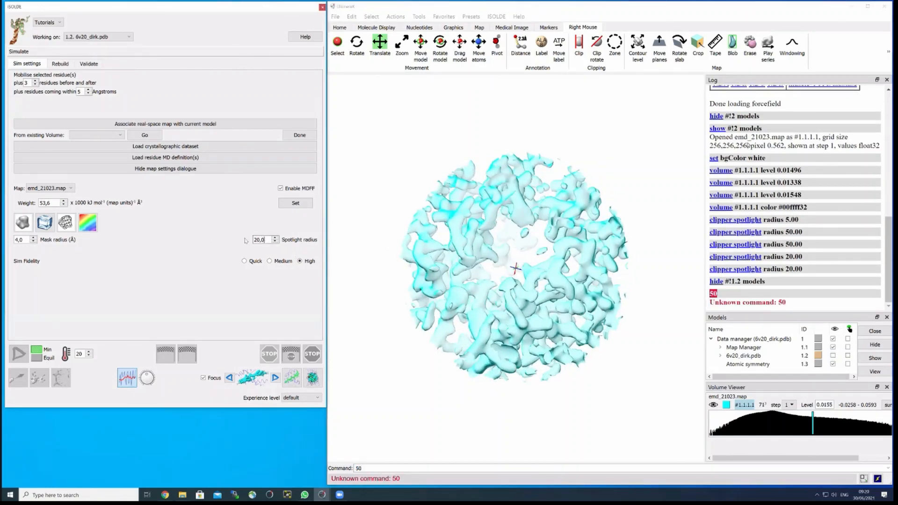
key("ctrl+a")
type("50")
key("Return")
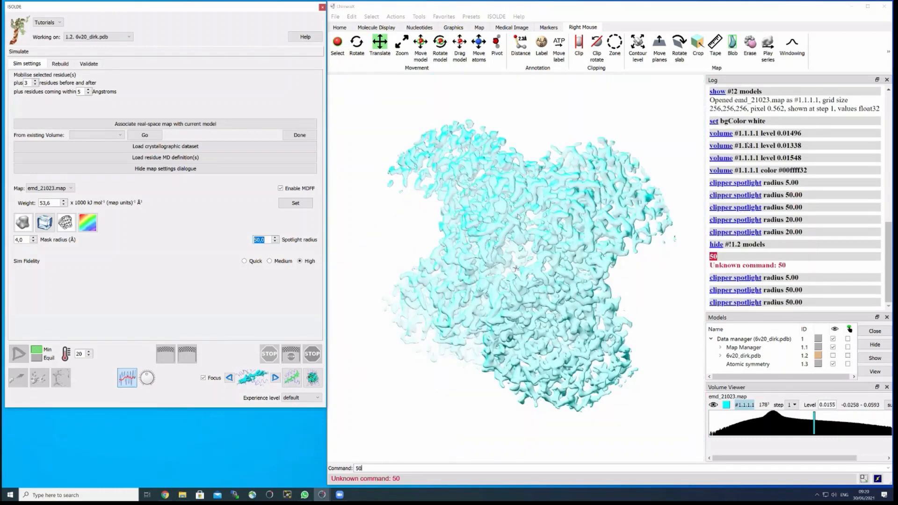
scroll(518, 217, "down", 3)
left_click_drag(518, 217, 393, 229)
Set the spotlight radius to 100
key("BackSpace")
key("BackSpace")
key("BackSpace")
key("BackSpace")
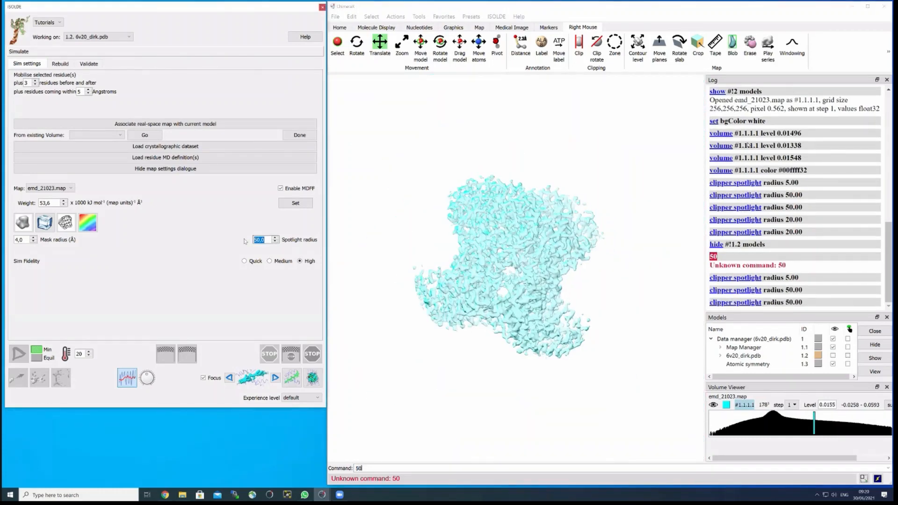
type("100")
key("Return")
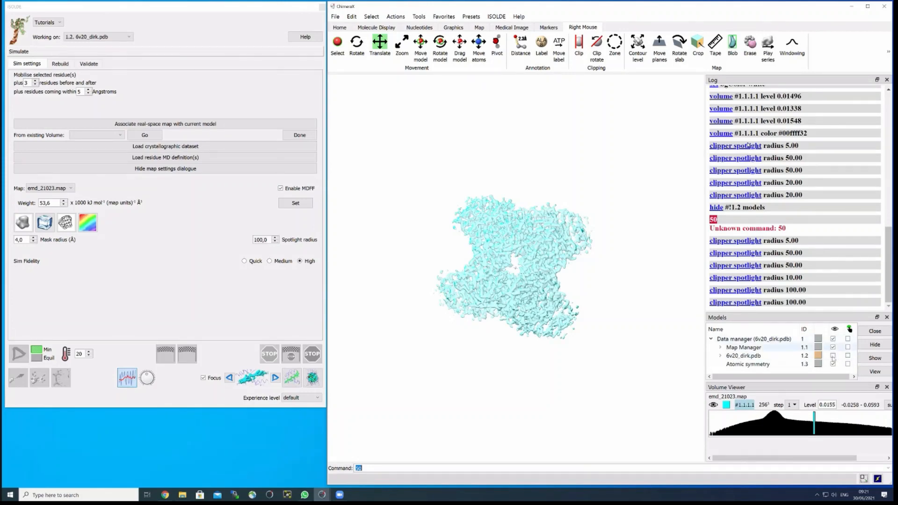
Toggle the visibility of the 6v20_dirk.pdb model and the Map Manager to compare the atoms with the map density
left_click(833, 356)
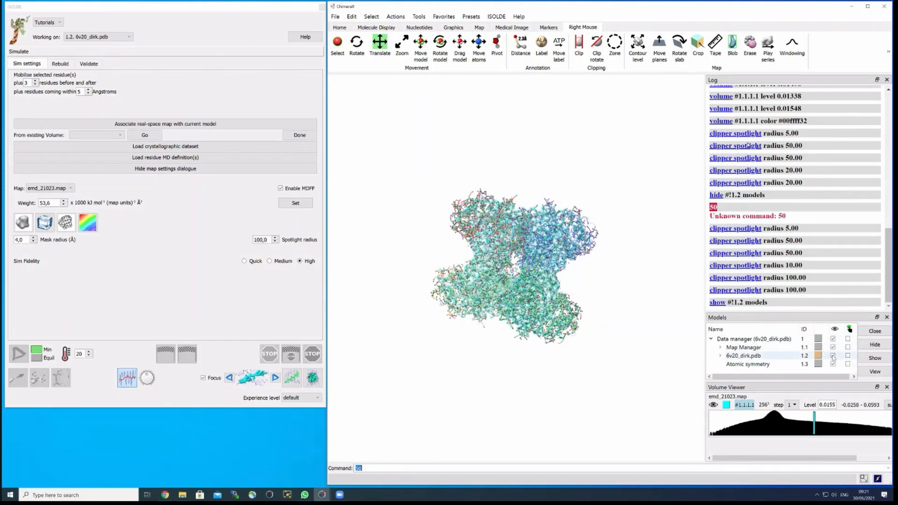
left_click(834, 355)
left_click(833, 348)
left_click(834, 347)
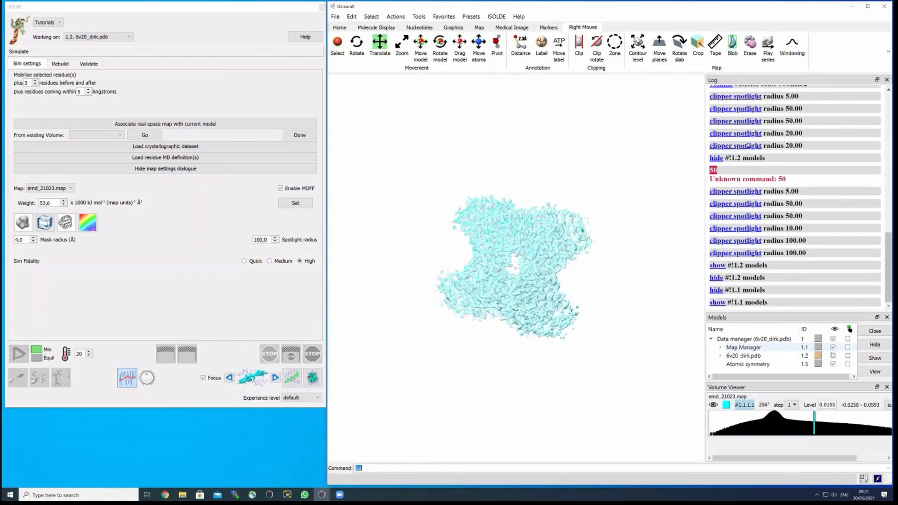
left_click(834, 356)
scroll(517, 267, "up", 5)
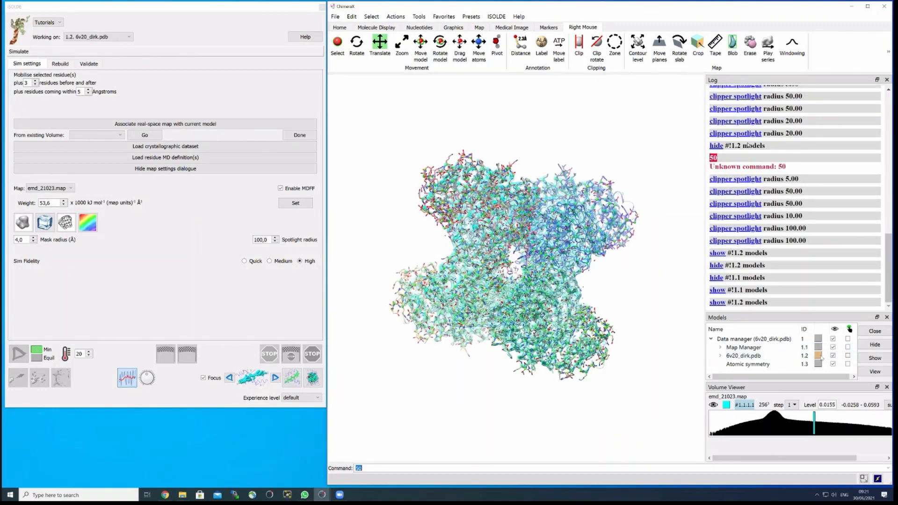
left_click(834, 356)
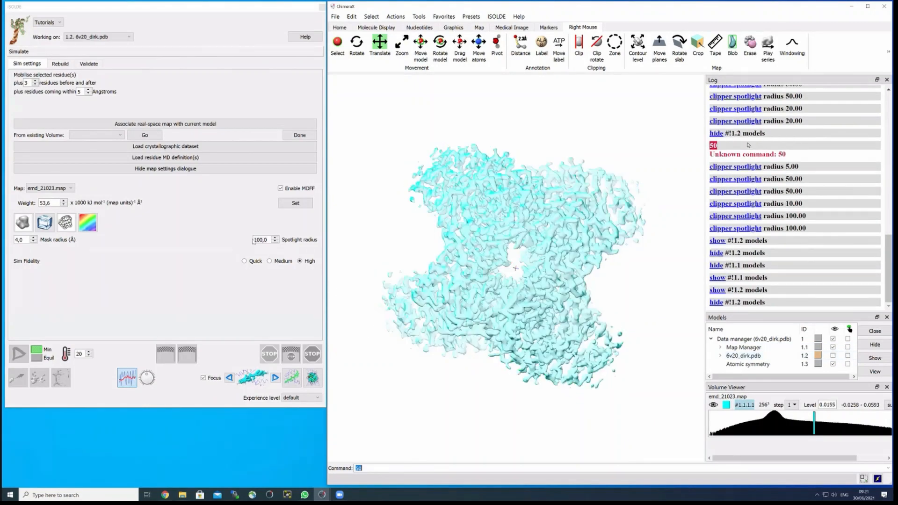
Set the spotlight radius to 20 and show the 6v20_dirk.pdb model together with the map
left_click(265, 239)
left_click_drag(248, 240, 246, 239)
type("20")
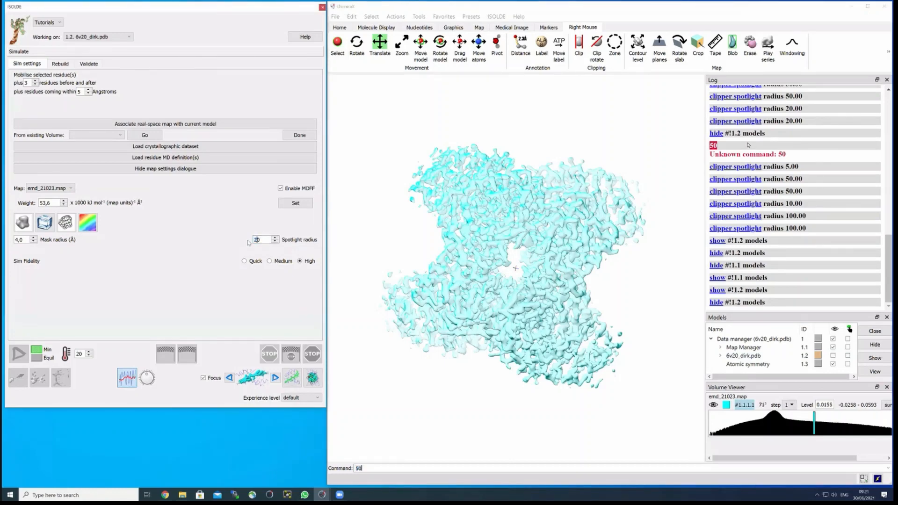
key("Return")
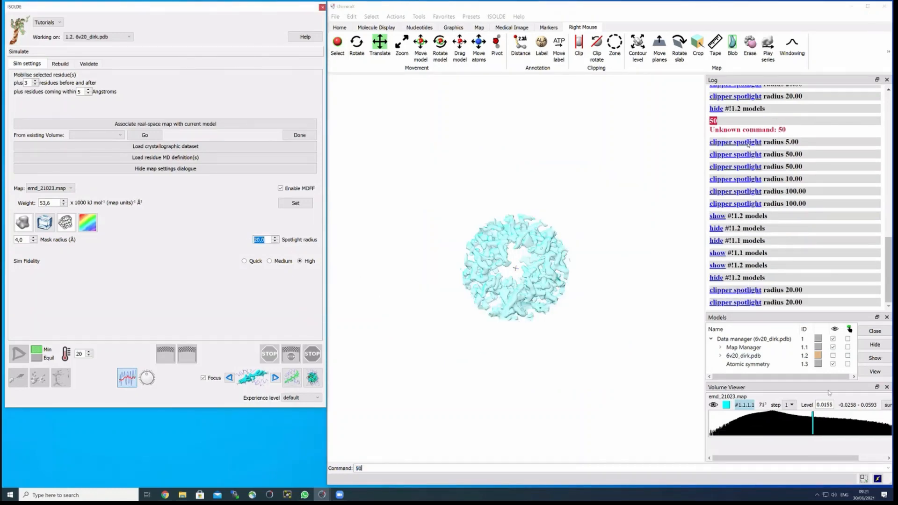
left_click(834, 355)
scroll(466, 298, "up", 5)
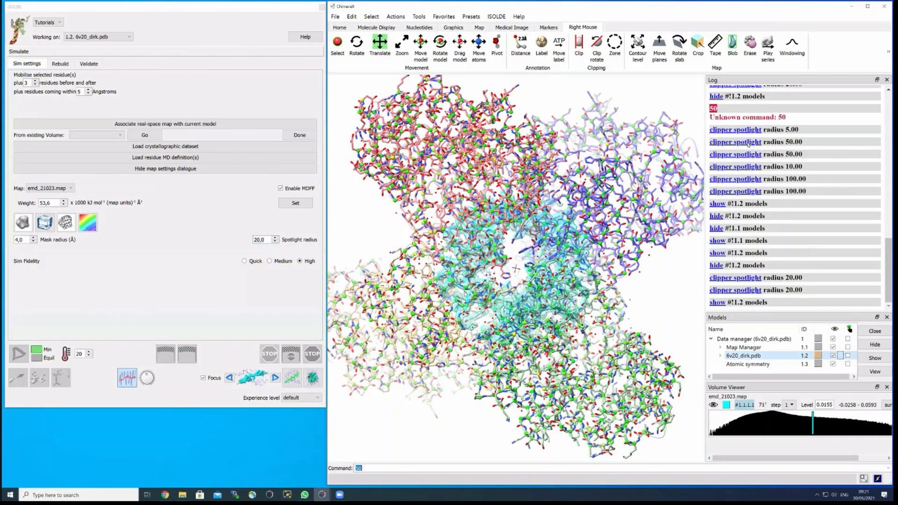
scroll(431, 268, "up", 6)
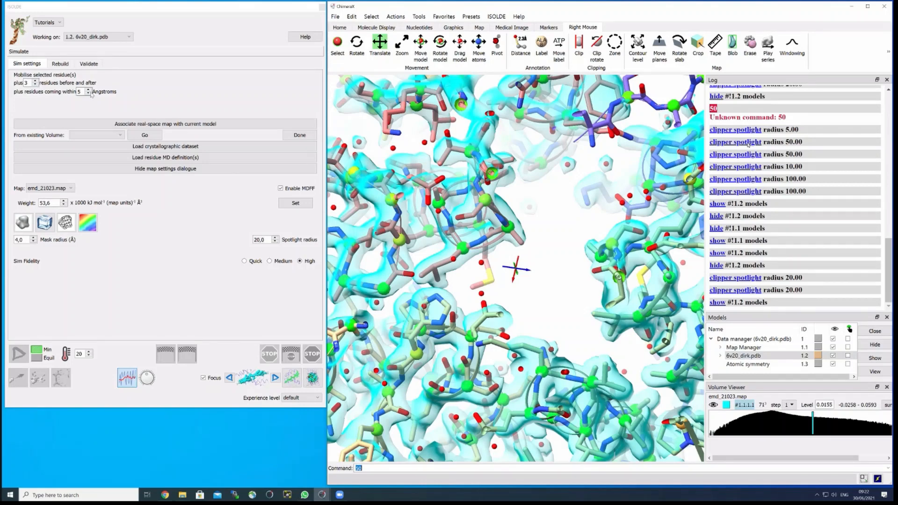
double_click(27, 83)
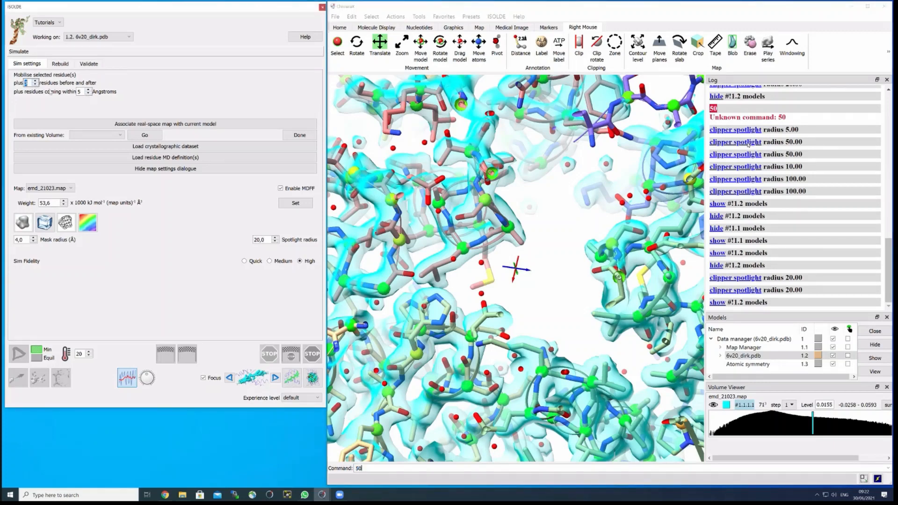
left_click(28, 83)
double_click(45, 204)
Examine how the 6v20_dirk.pdb model fits the map density, viewing a helix up close from several angles
left_click_drag(453, 273, 458, 279)
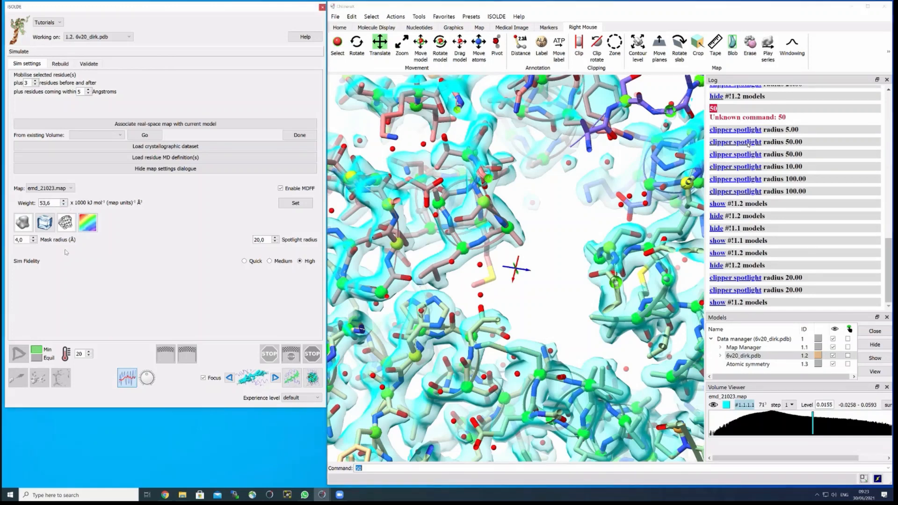
left_click_drag(448, 214, 453, 291)
scroll(416, 304, "down", 10)
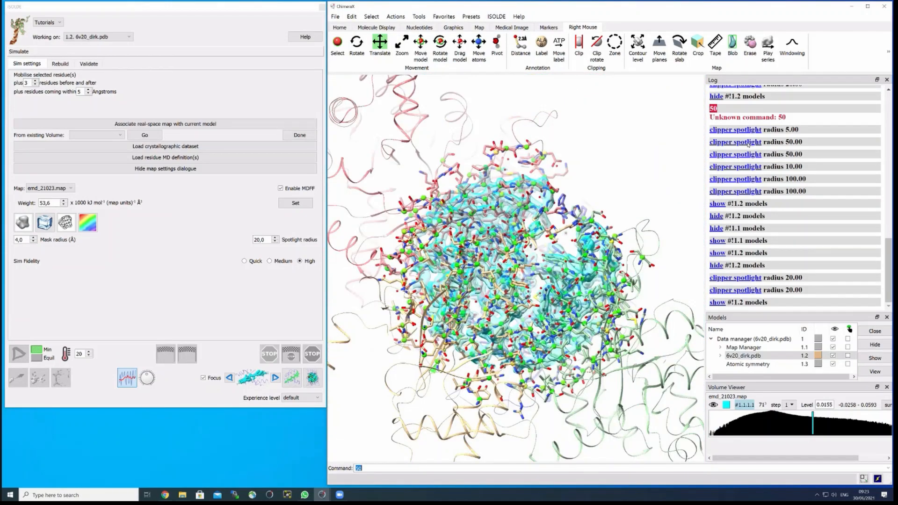
scroll(602, 250, "up", 10)
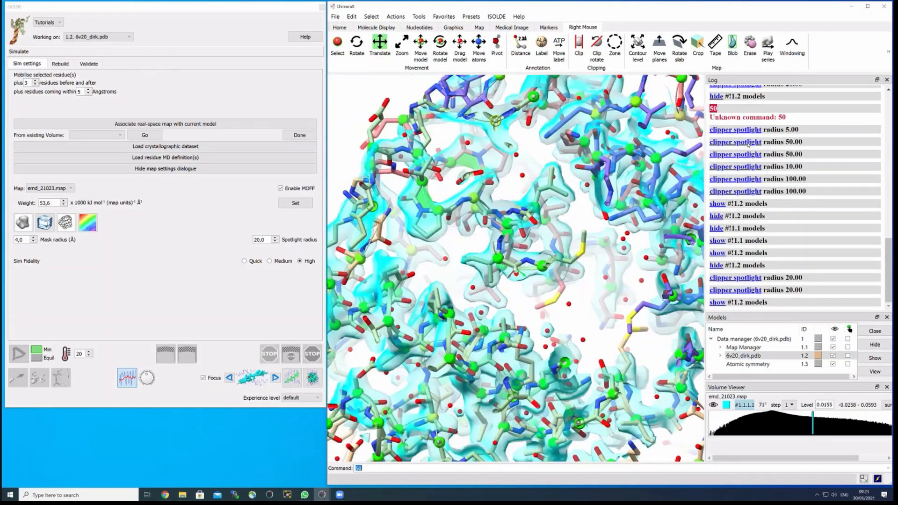
scroll(602, 249, "up", 6)
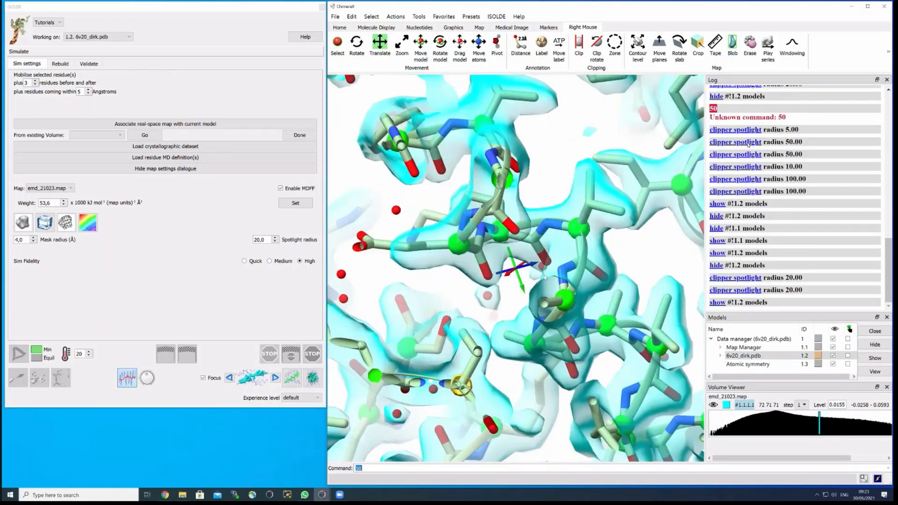
left_click_drag(583, 270, 598, 267)
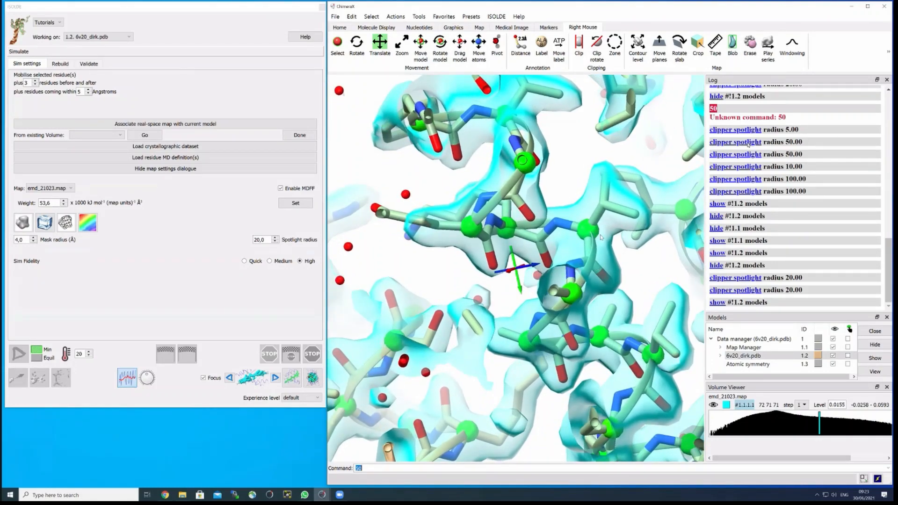
left_click_drag(698, 181, 696, 202)
right_click_drag(546, 218, 507, 192)
key("BackSpace")
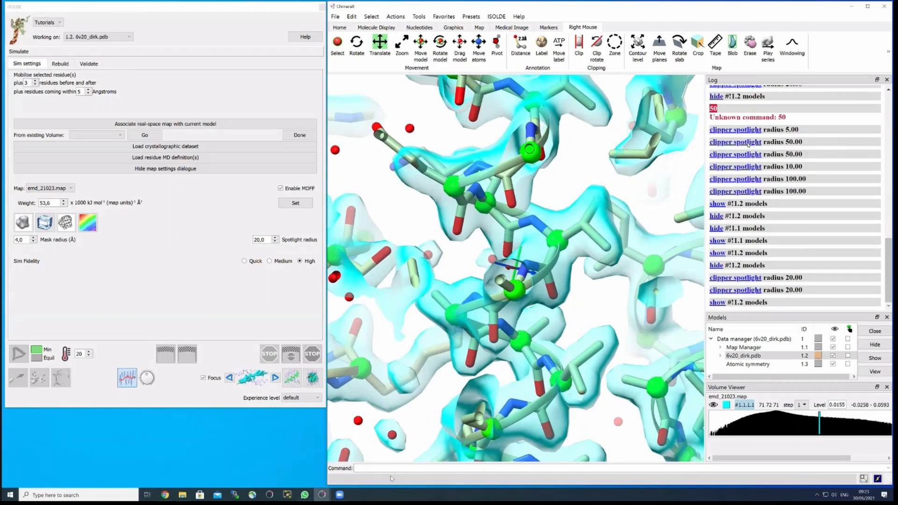
left_click_drag(663, 423, 663, 419)
left_click_drag(648, 299, 631, 296)
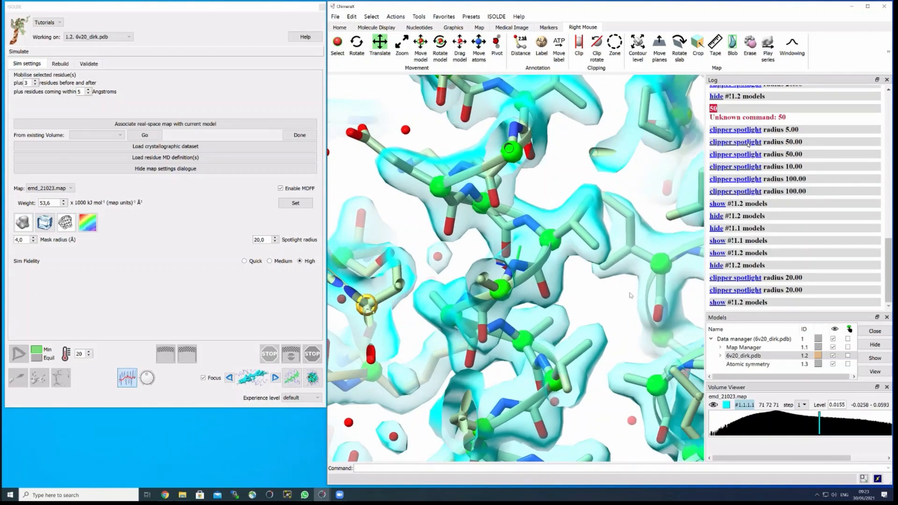
left_click_drag(678, 280, 696, 281)
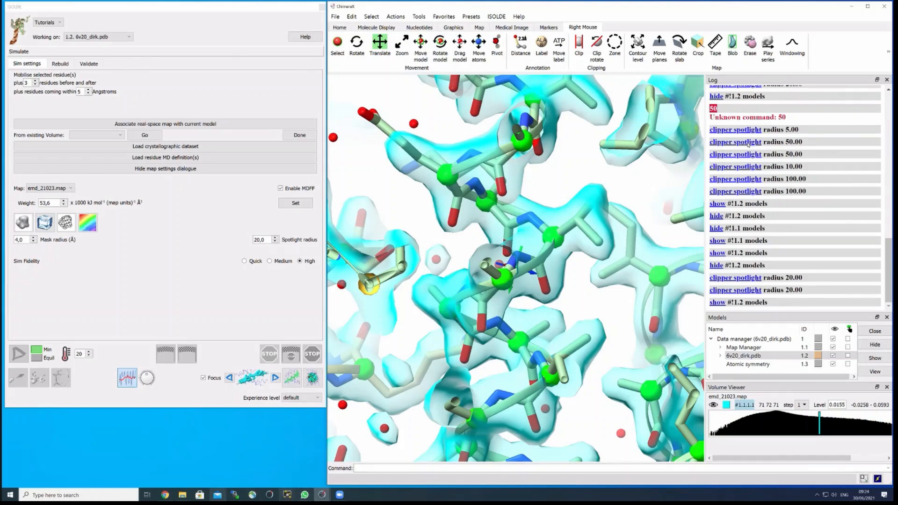
Switch to File Explorer, open the ChimeraX-isolde_commands text file from the user's folder on the Public network drive, and close the folder window
left_click(163, 473)
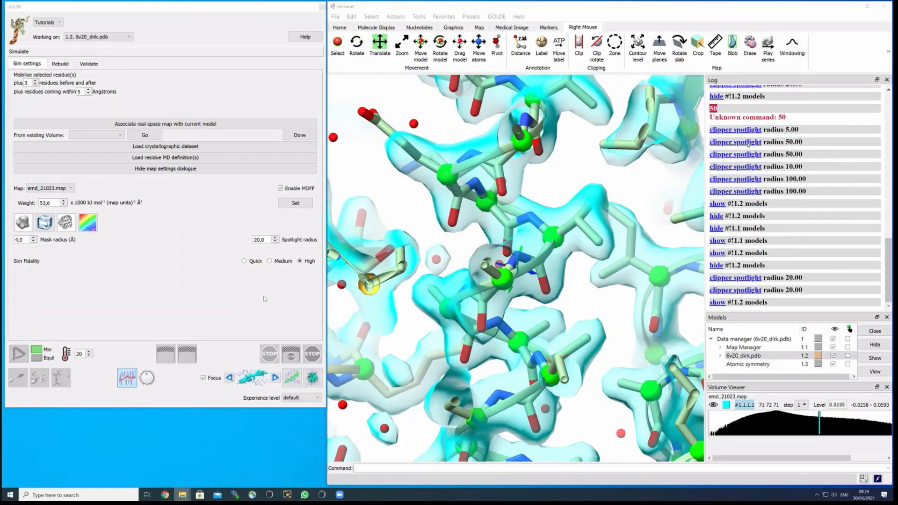
left_click(256, 302)
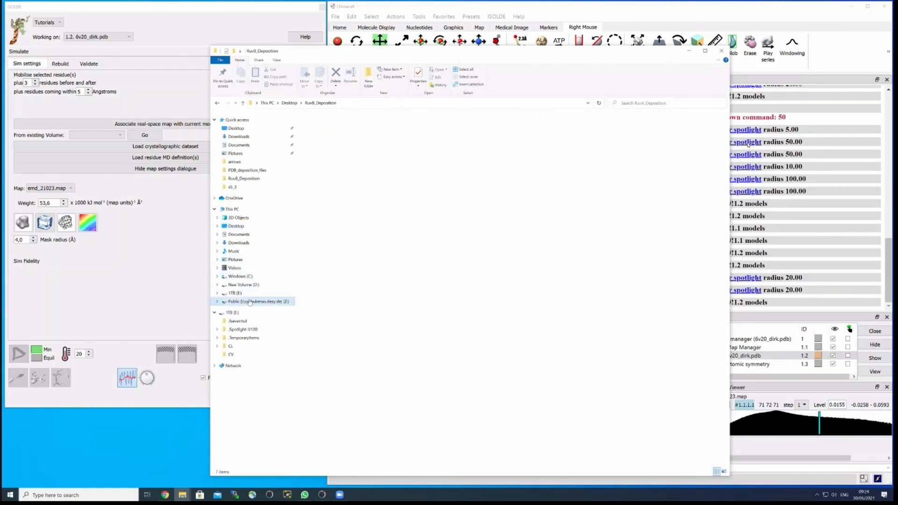
double_click(333, 178)
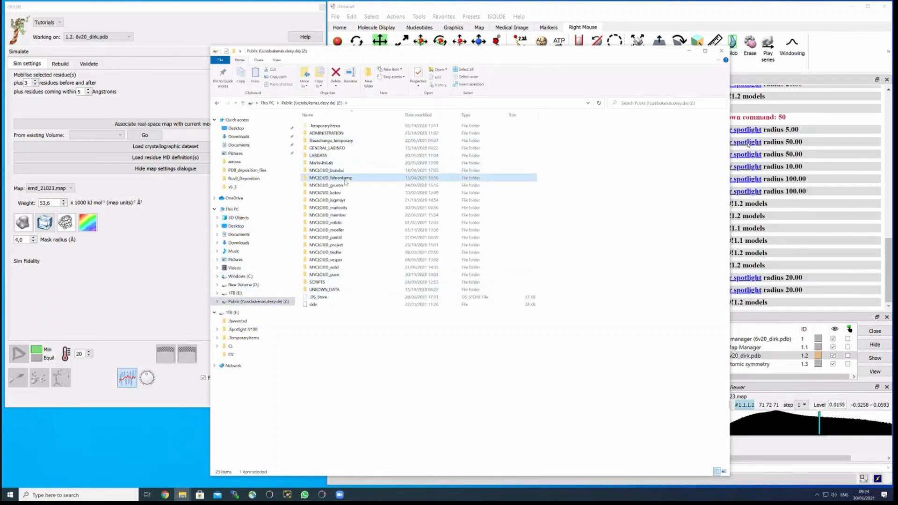
double_click(336, 163)
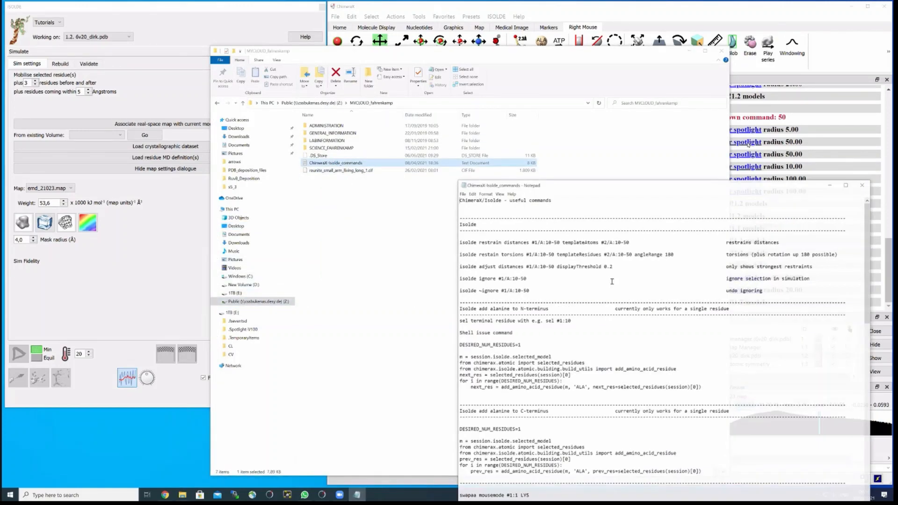
left_click_drag(577, 195, 402, 123)
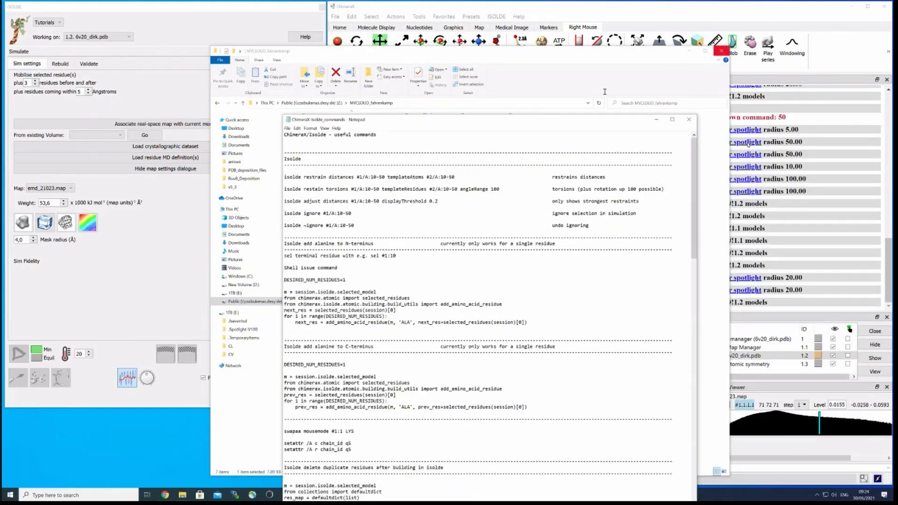
left_click(721, 50)
Search the command notes for "gaussian", highlight the command that changes a map's B-factor, and close the notes
scroll(340, 251, "down", 3)
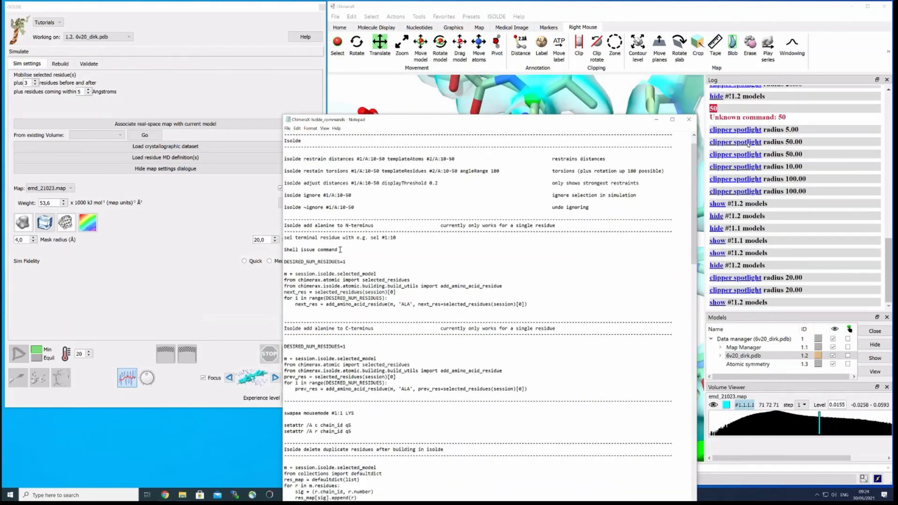
scroll(340, 252, "down", 16)
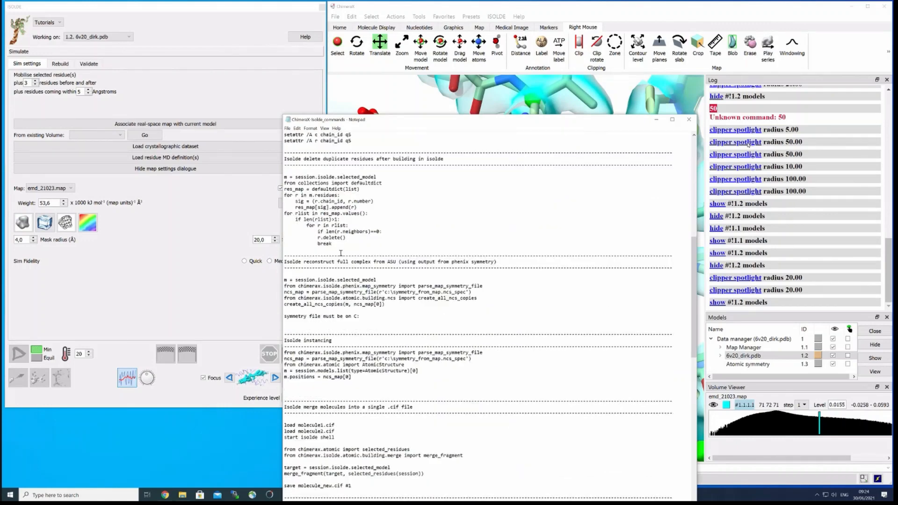
scroll(342, 253, "down", 7)
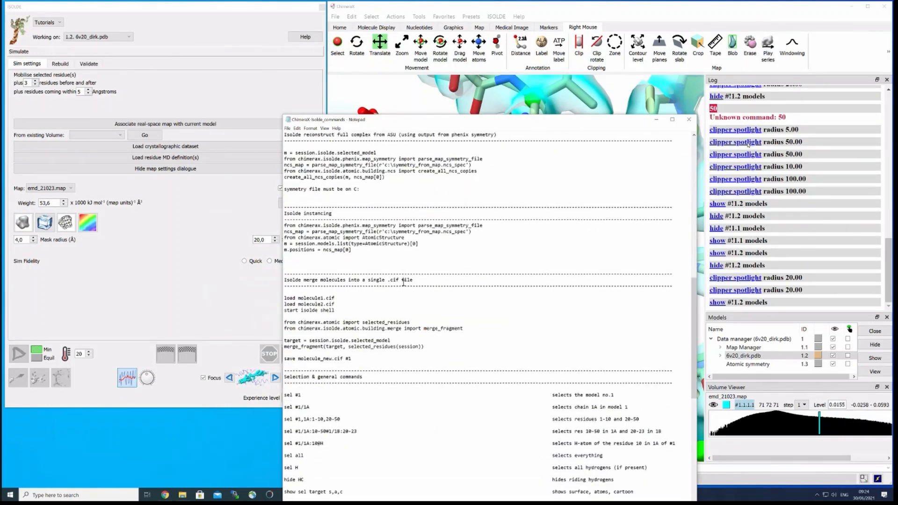
scroll(403, 283, "down", 1)
key("ctrl+f")
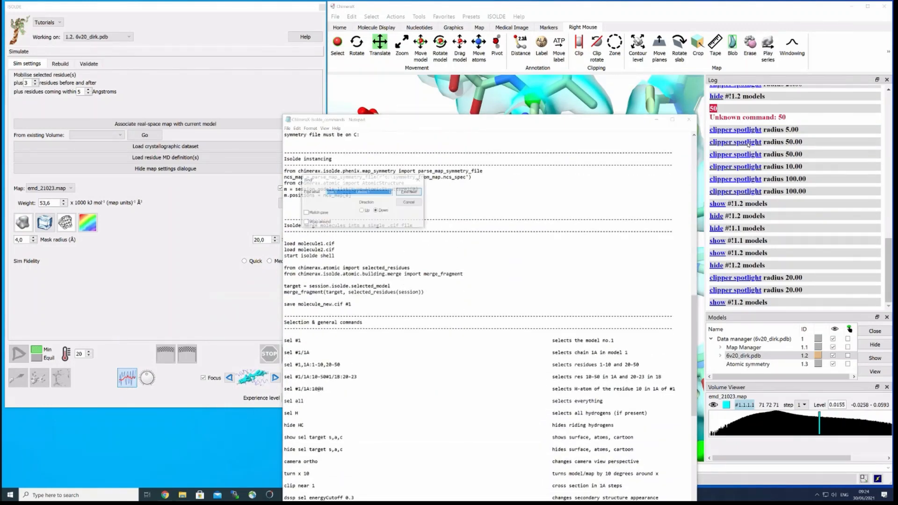
type("gaussian")
scroll(404, 281, "down", 6)
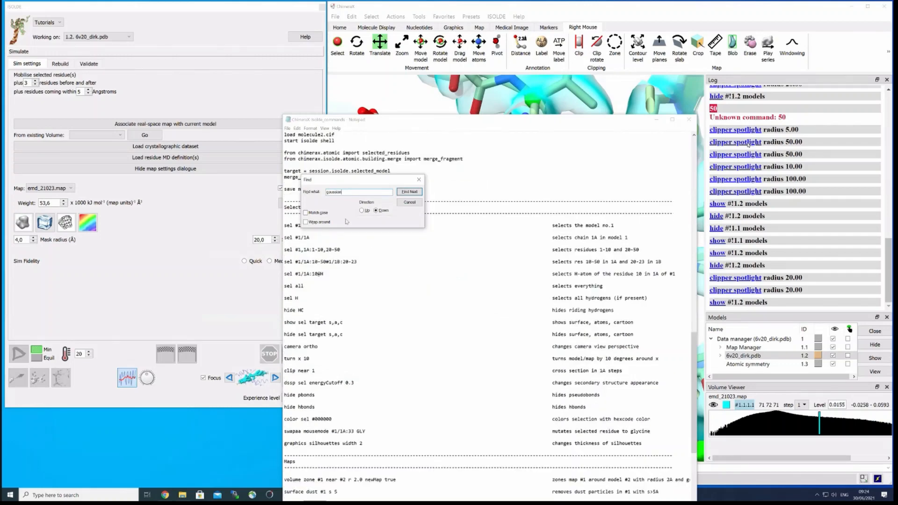
left_click_drag(337, 180, 173, 225)
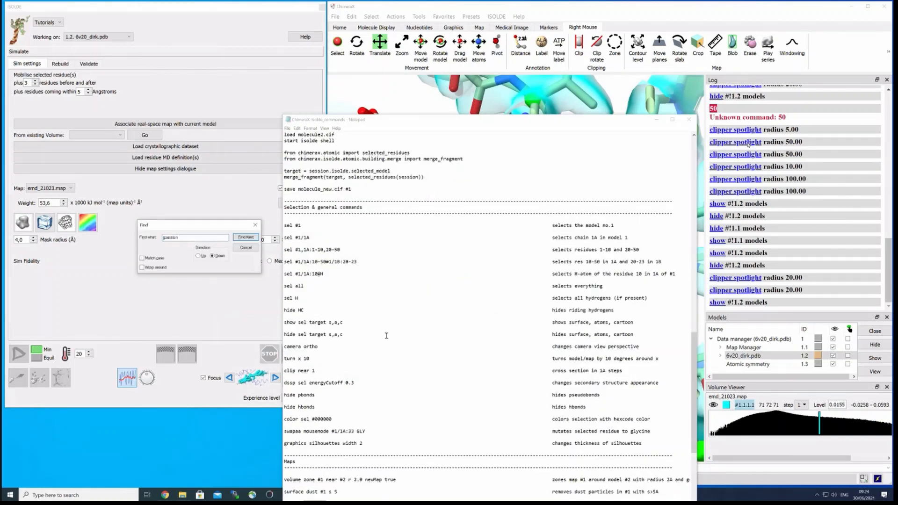
key("Return")
left_click_drag(372, 431, 282, 430)
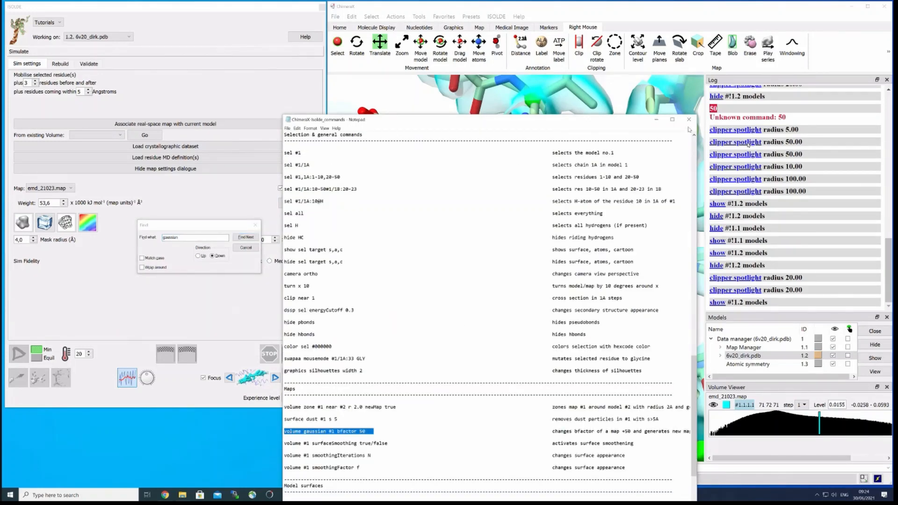
left_click(689, 120)
Run the command "volume gaussian #1.1.1.1 bfactor 200" to generate a smoothed copy of the map
left_click(377, 468)
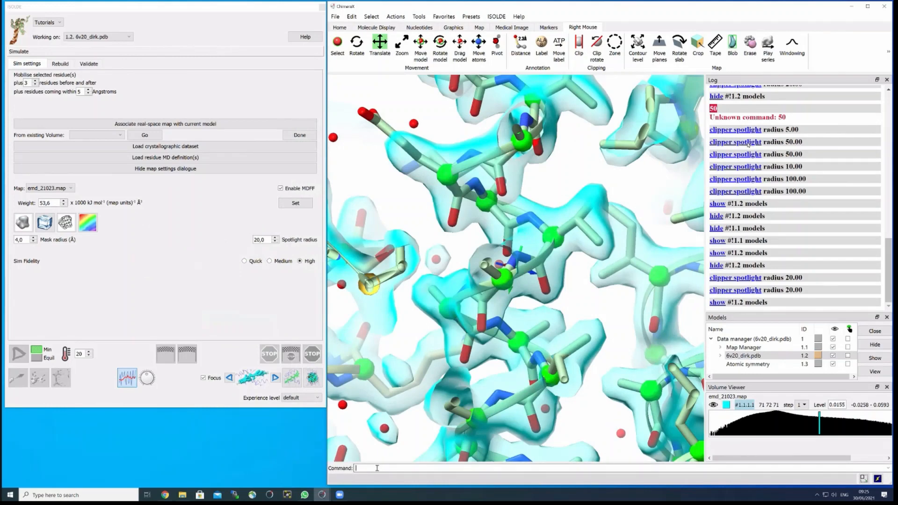
type("volume gaussian")
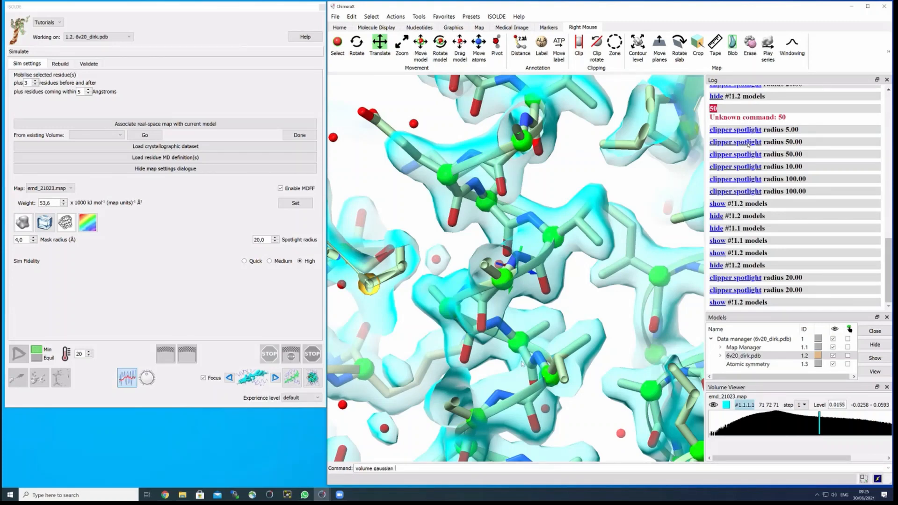
type(" #")
type("1.1.1.1 ")
type("bfad")
type("tor")
type(" 200")
key("Return")
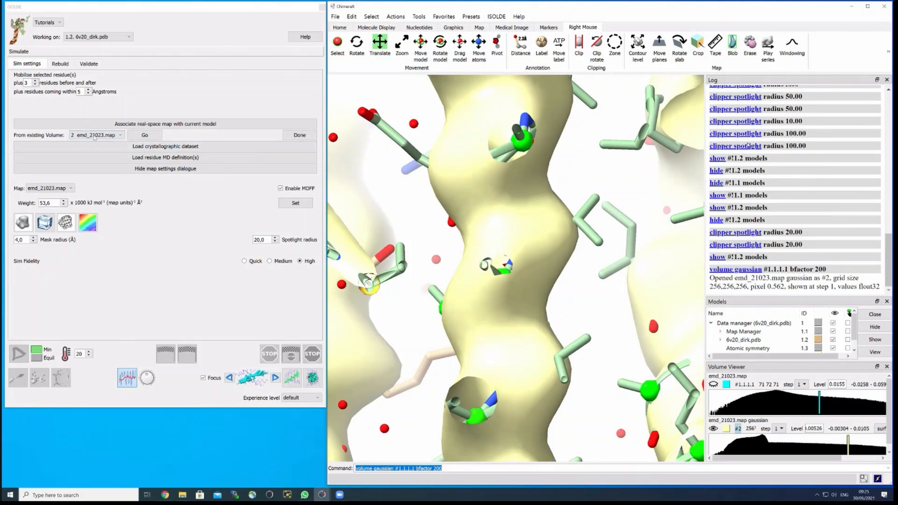
Associate the existing volume emd_21023.map gaussian with the current model as a real-space map
left_click(120, 136)
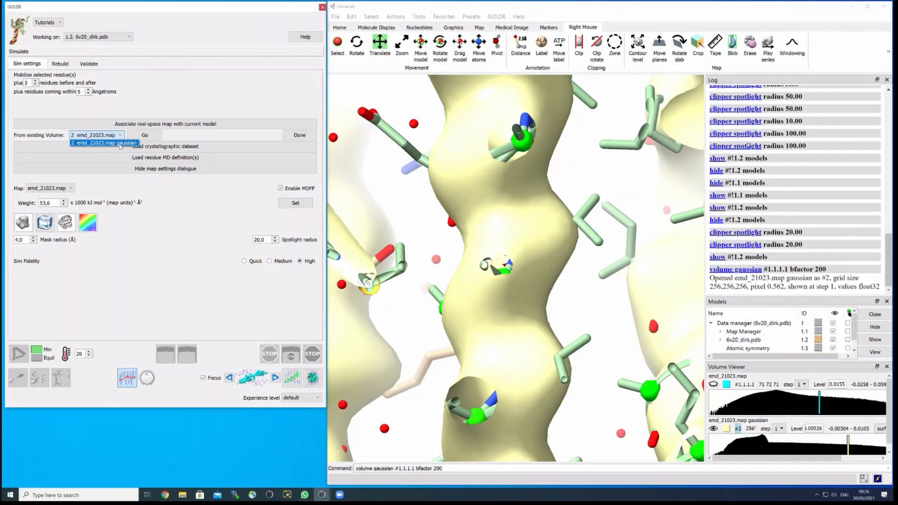
left_click(119, 144)
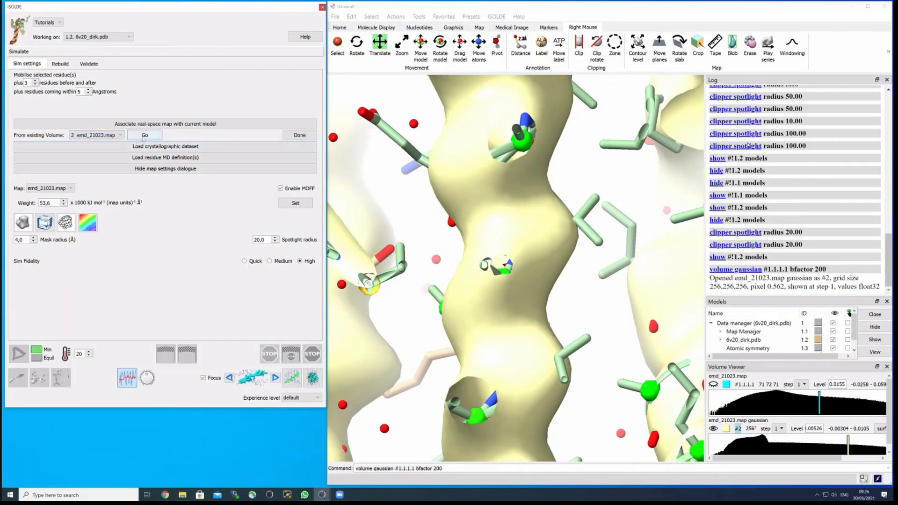
left_click(144, 136)
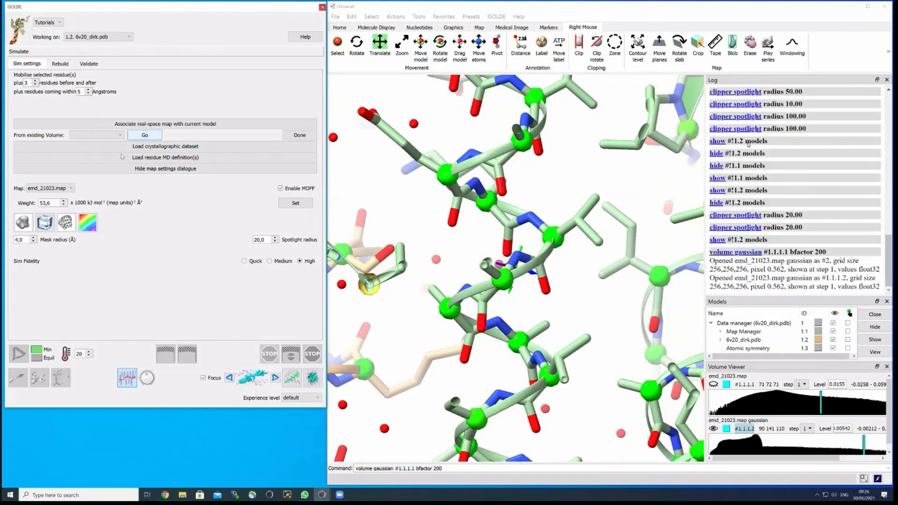
Choose emd_21023.map gaussian in the map display settings and show it as a transparent surface around the model
left_click(65, 189)
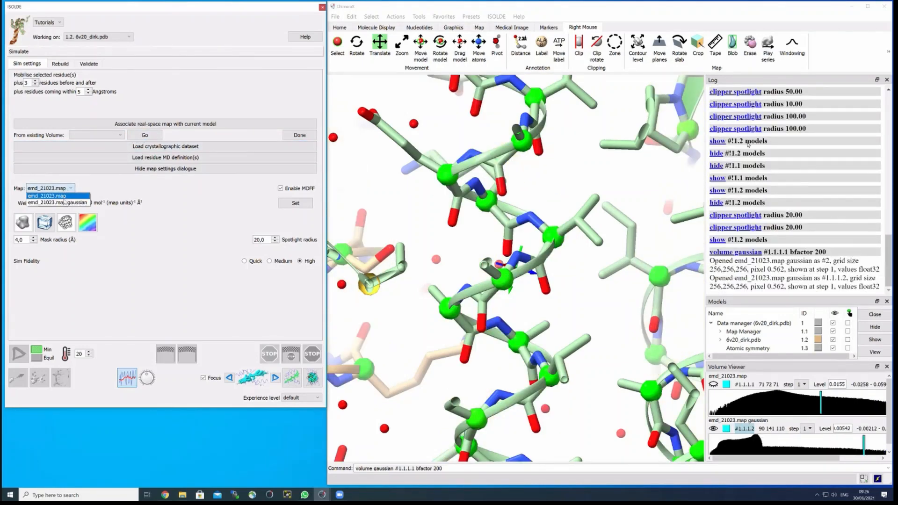
left_click(65, 196)
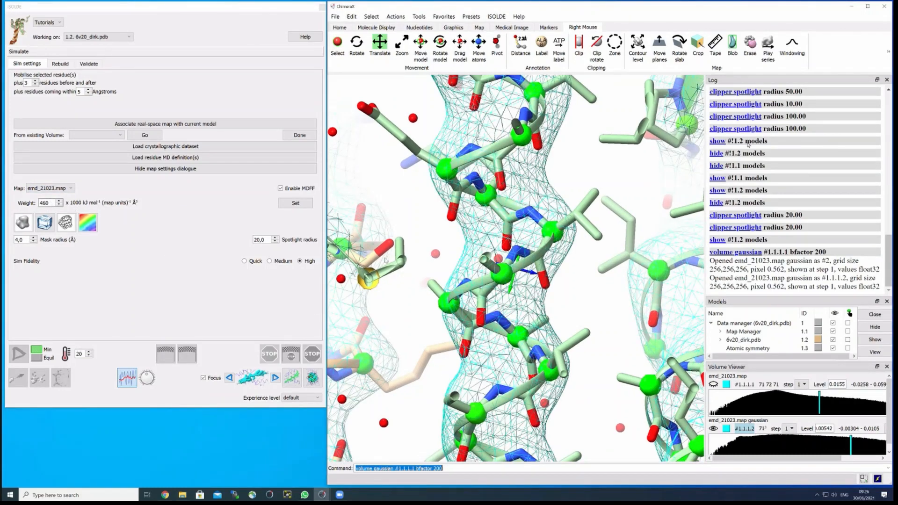
scroll(409, 250, "down", 1)
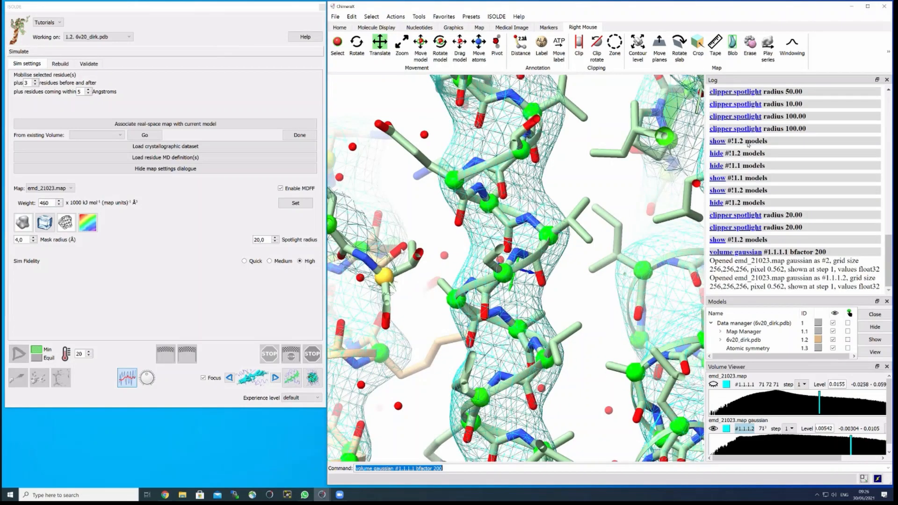
left_click_drag(553, 286, 515, 298)
left_click(42, 226)
scroll(532, 296, "down", 4)
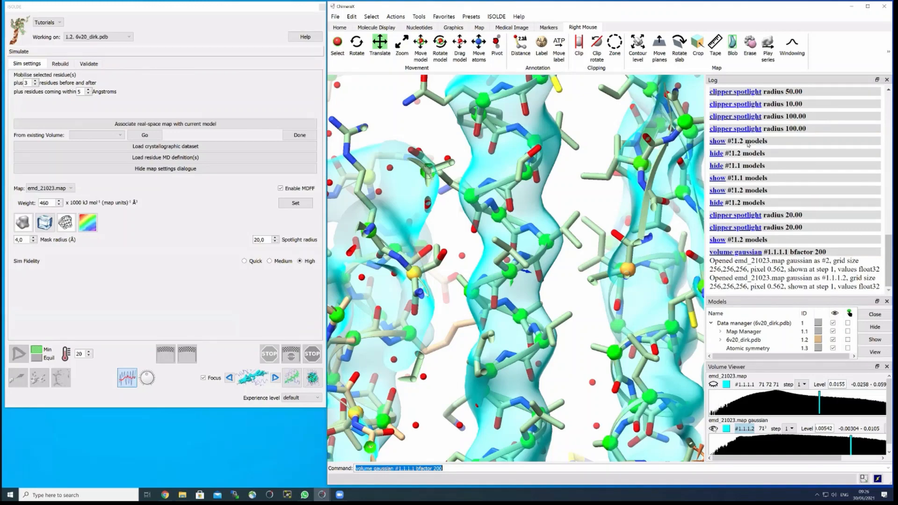
left_click_drag(561, 371, 571, 332)
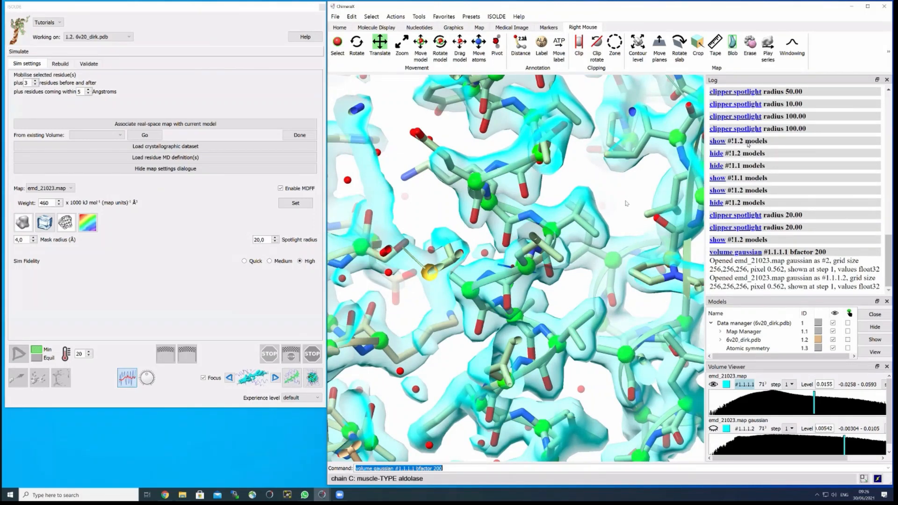
Examine the original emd_21023.map density over the whole protein and up close at a loop on its outer edge
scroll(625, 205, "down", 3)
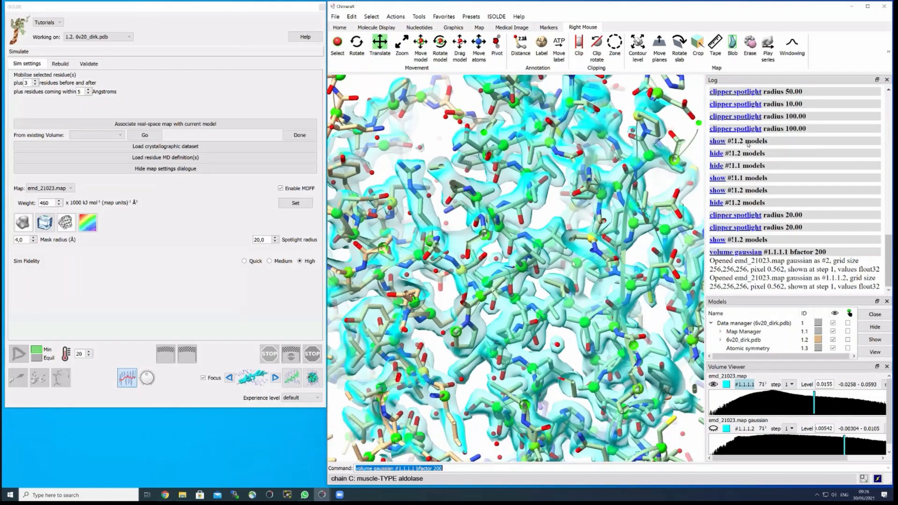
scroll(515, 268, "down", 3)
scroll(516, 268, "down", 3)
scroll(515, 269, "up", 2)
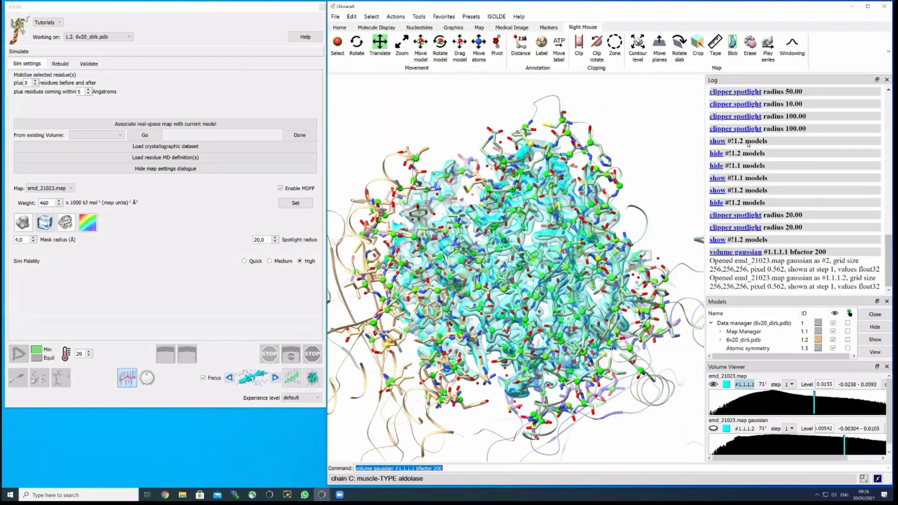
scroll(516, 269, "up", 2)
scroll(516, 268, "up", 6)
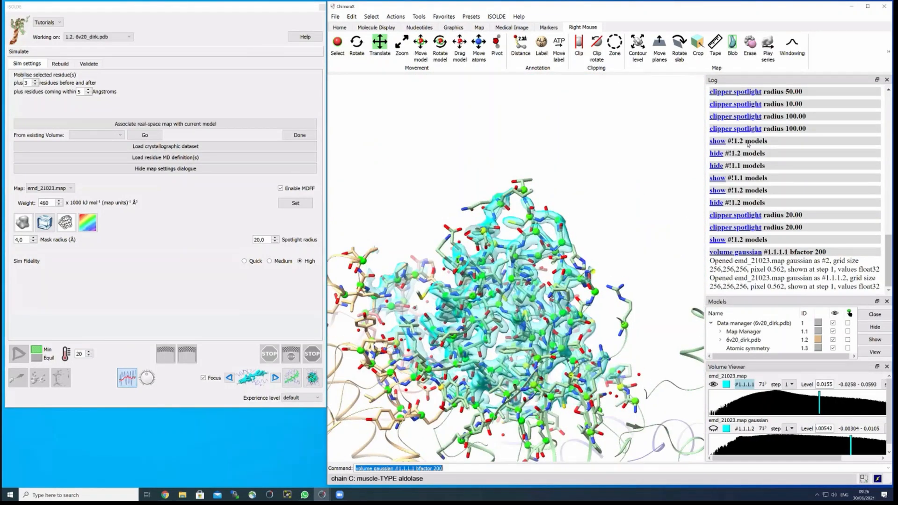
scroll(462, 395, "up", 5)
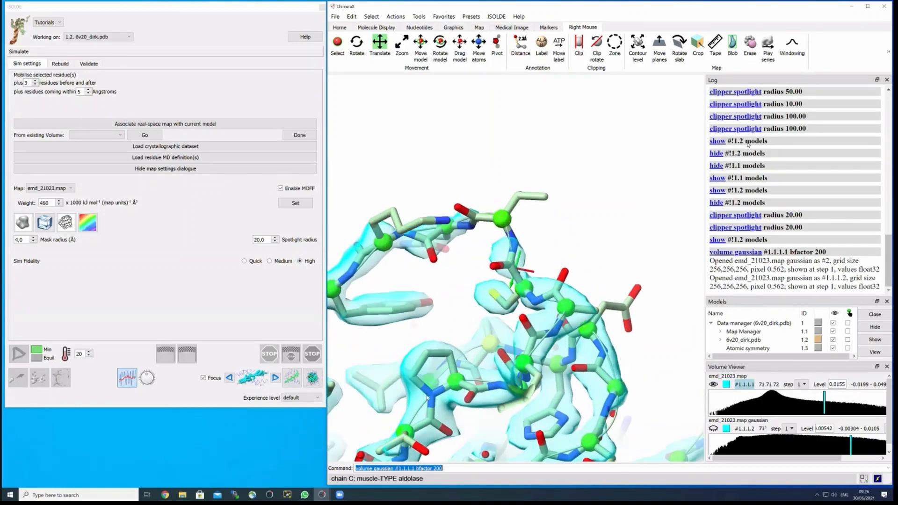
scroll(491, 337, "down", 2)
left_click_drag(491, 337, 515, 281)
scroll(515, 281, "up", 2)
Try a contour level of 0.009 for emd_21023.map at the loop, and raise it to 0.01908
left_click_drag(815, 402, 804, 406)
left_click_drag(483, 305, 568, 310)
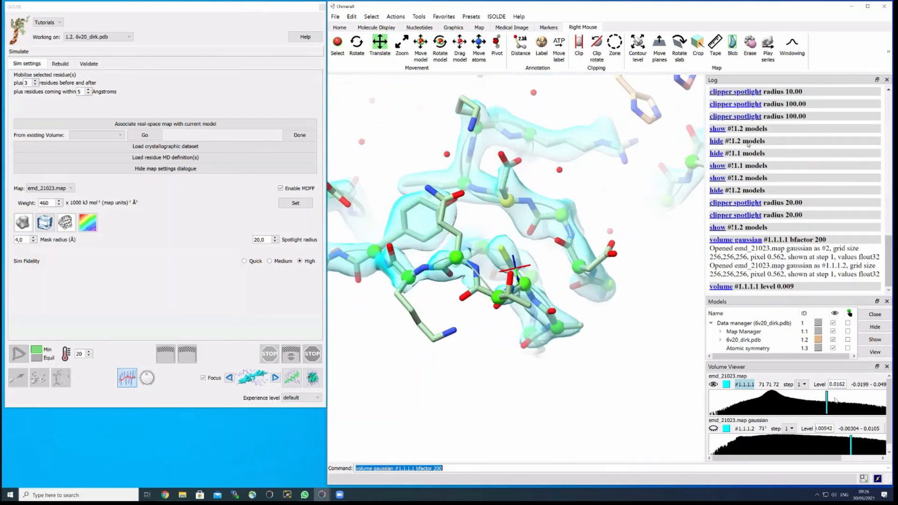
left_click_drag(828, 401, 836, 402)
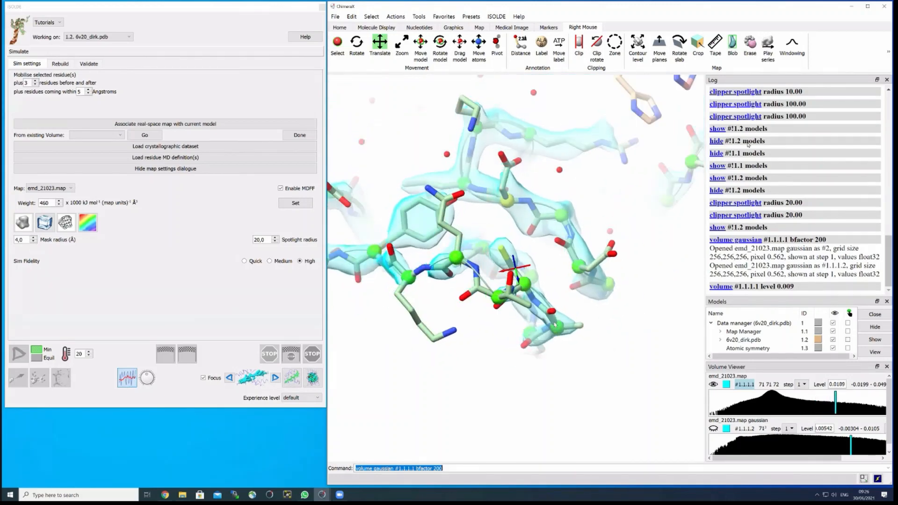
Show the gaussian map instead of the original at the loop and lower its contour level to 0.003745
left_click(713, 384)
left_click(714, 429)
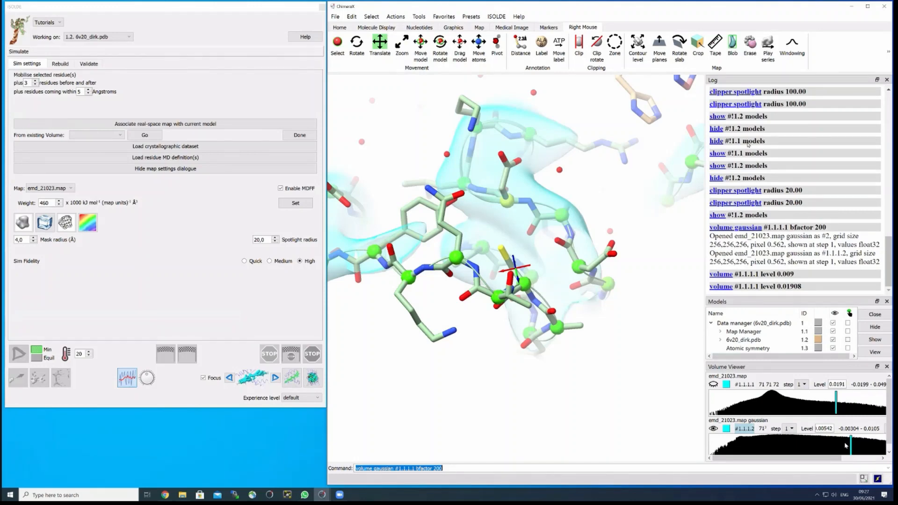
left_click_drag(846, 445, 822, 444)
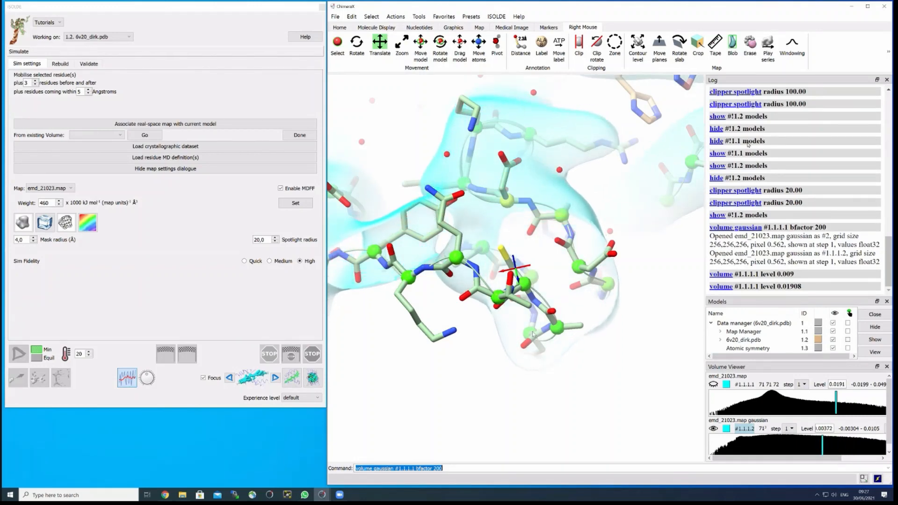
scroll(533, 333, "down", 5)
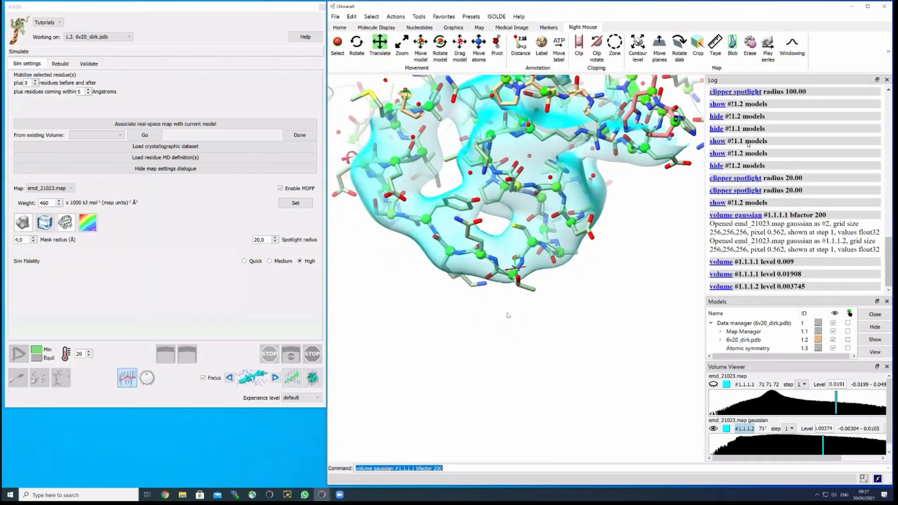
left_click_drag(508, 316, 582, 315)
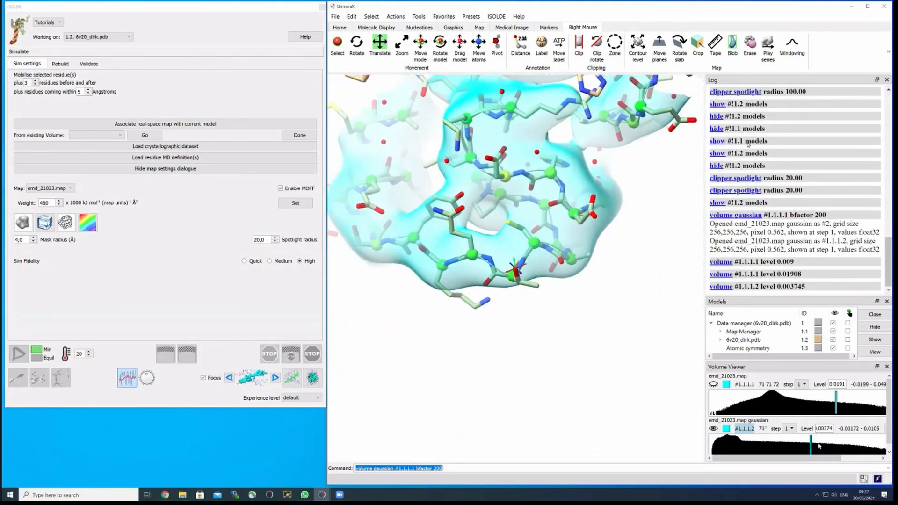
Raise the gaussian map's contour level to 0.005059 and inspect how the loop fits its density
left_click_drag(819, 447, 836, 447)
scroll(538, 307, "up", 3)
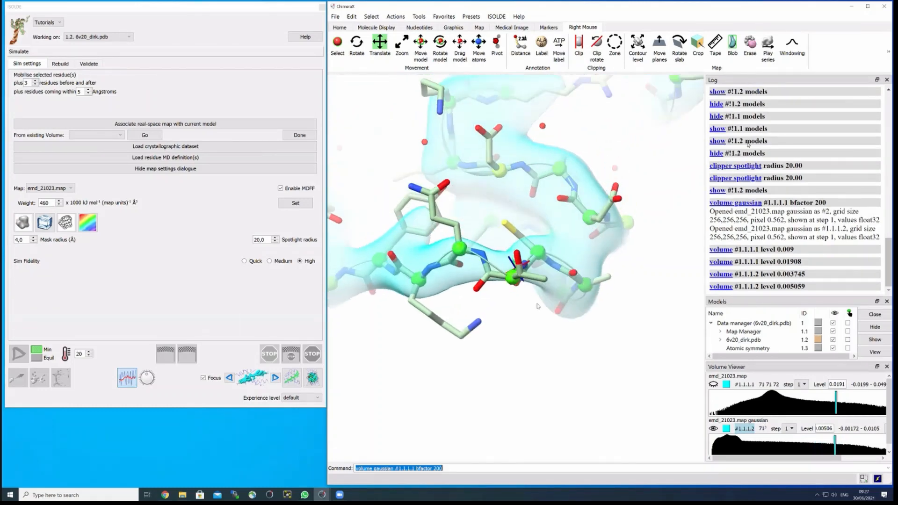
scroll(536, 312, "up", 2)
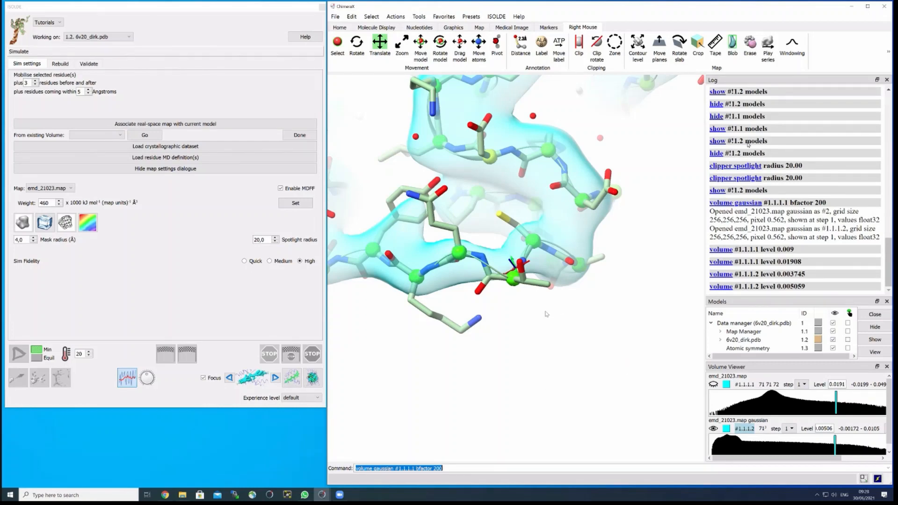
scroll(539, 287, "down", 2)
left_click_drag(537, 284, 540, 273)
scroll(541, 274, "down", 3)
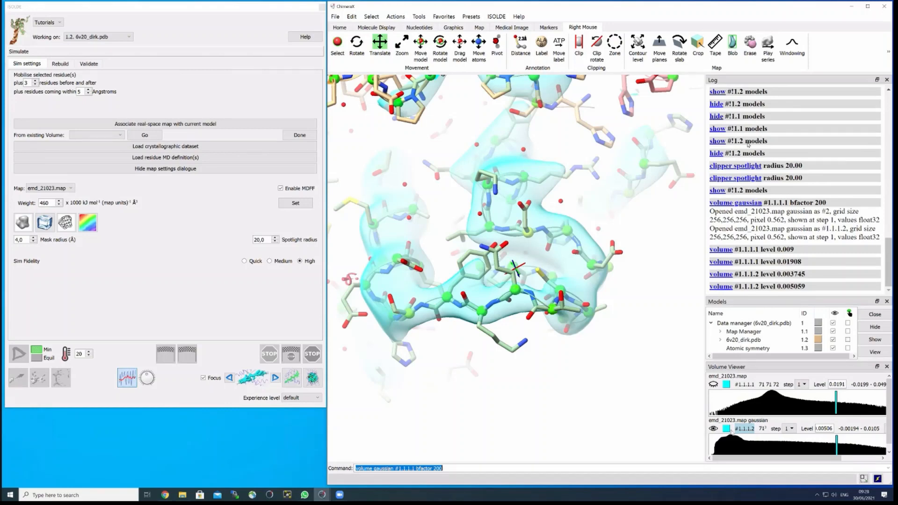
left_click_drag(549, 355, 551, 346)
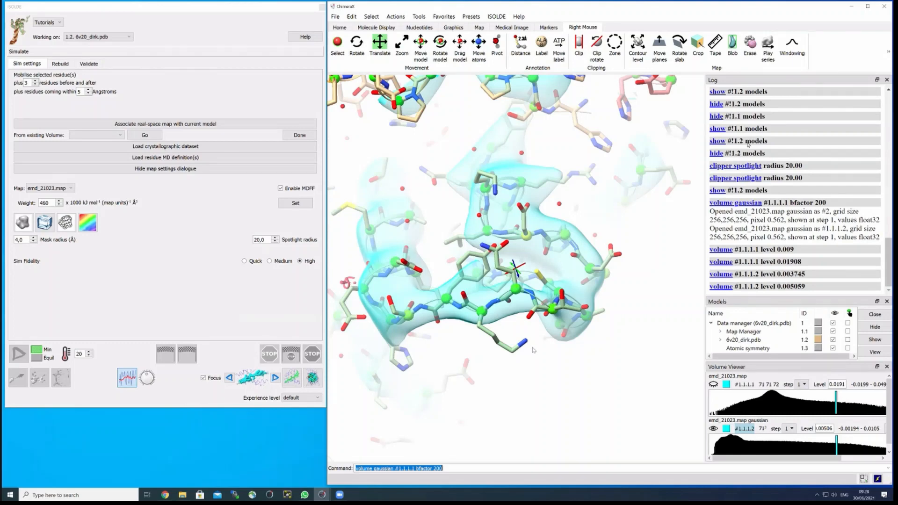
left_click_drag(532, 306, 543, 311)
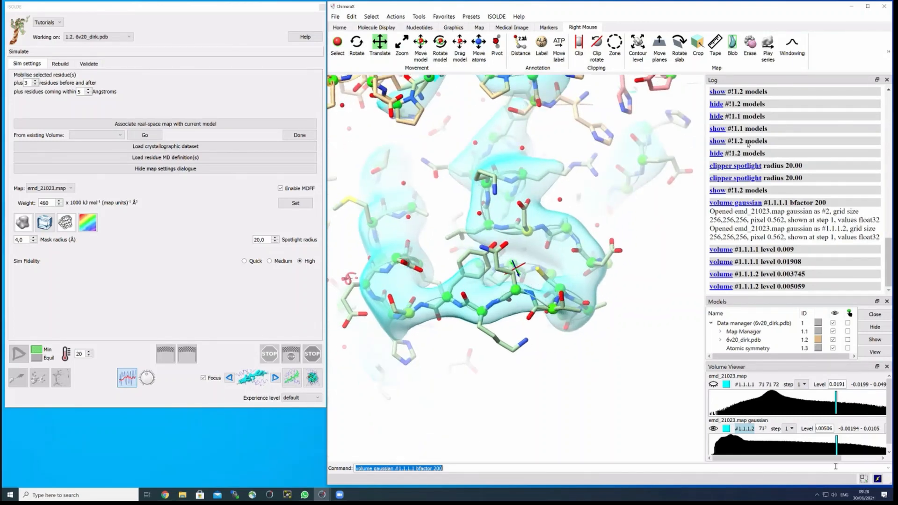
Close the gaussian map and show the original emd_21023.map again across the whole protein
left_click_drag(776, 459, 816, 459)
left_click(879, 430)
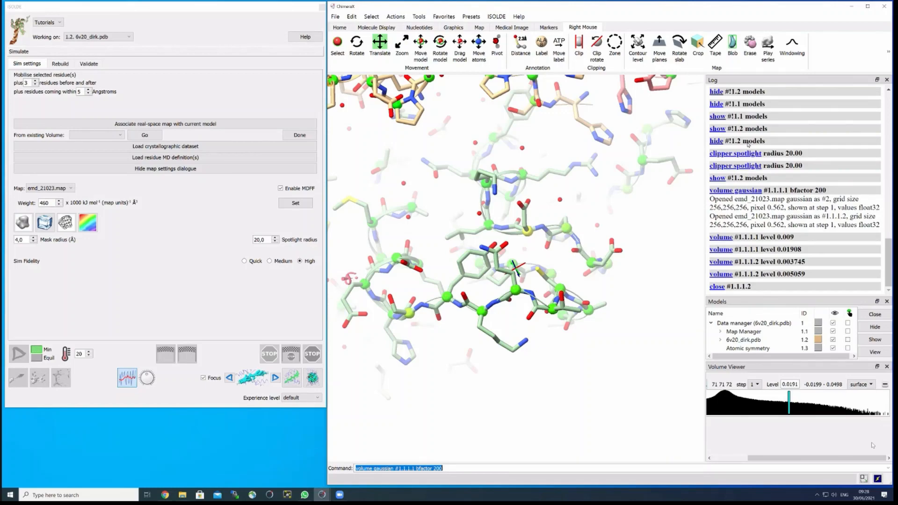
left_click_drag(873, 458, 837, 459)
left_click(713, 385)
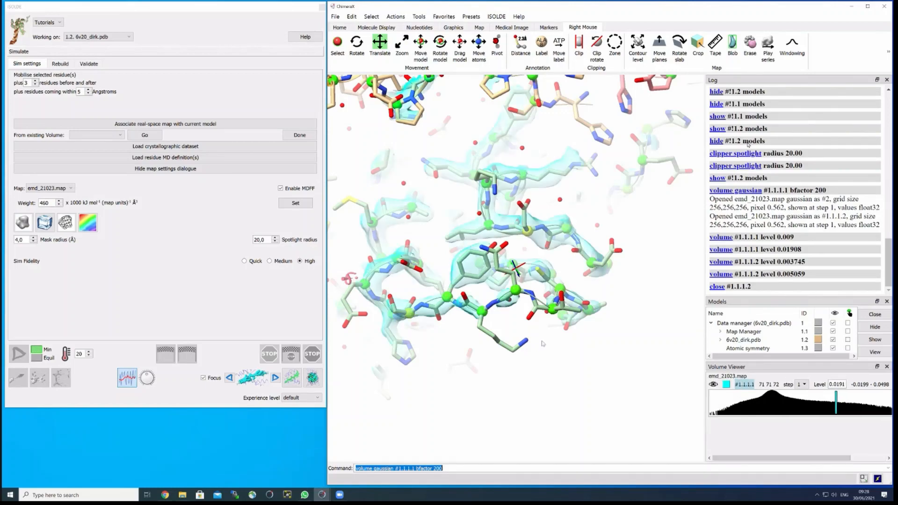
middle_click_drag(535, 323, 540, 349)
left_click_drag(541, 349, 541, 286)
scroll(541, 285, "down", 10)
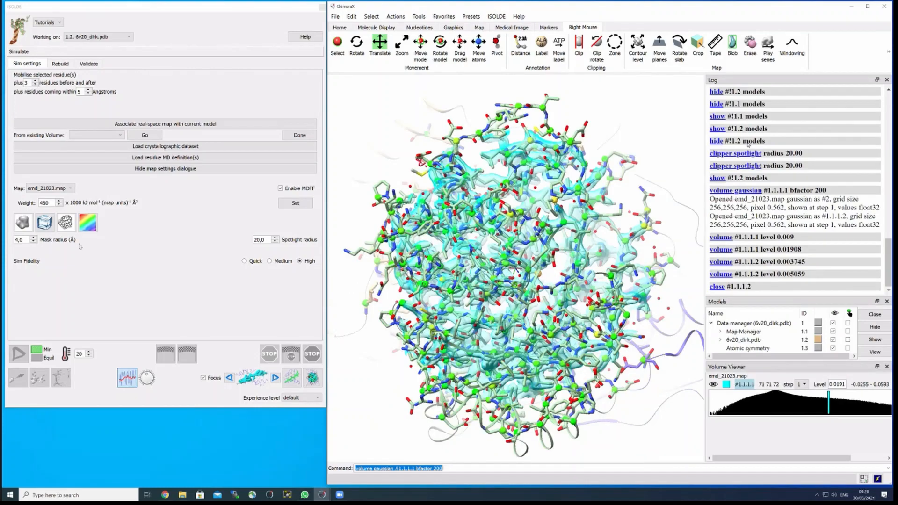
Look over ISOLDE's rebuilding tools and its list of validation tools, with the whole model and map in view
left_click(62, 65)
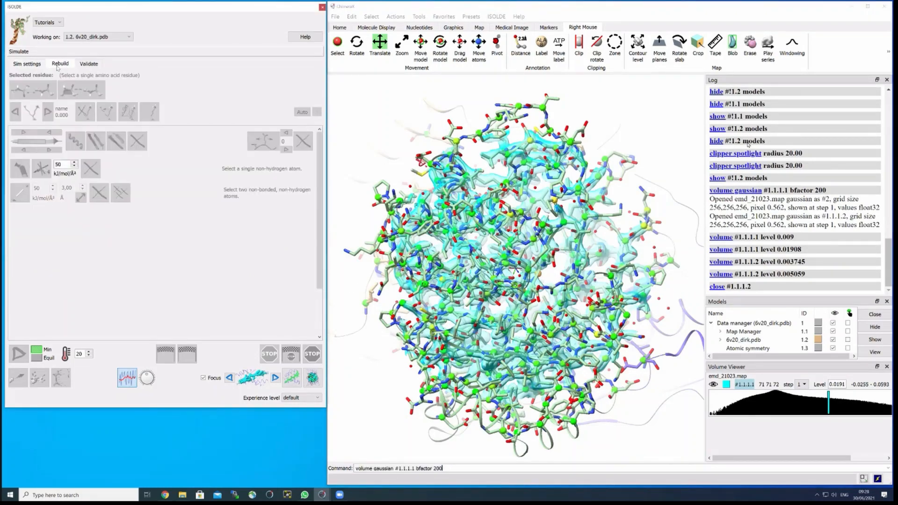
left_click(81, 68)
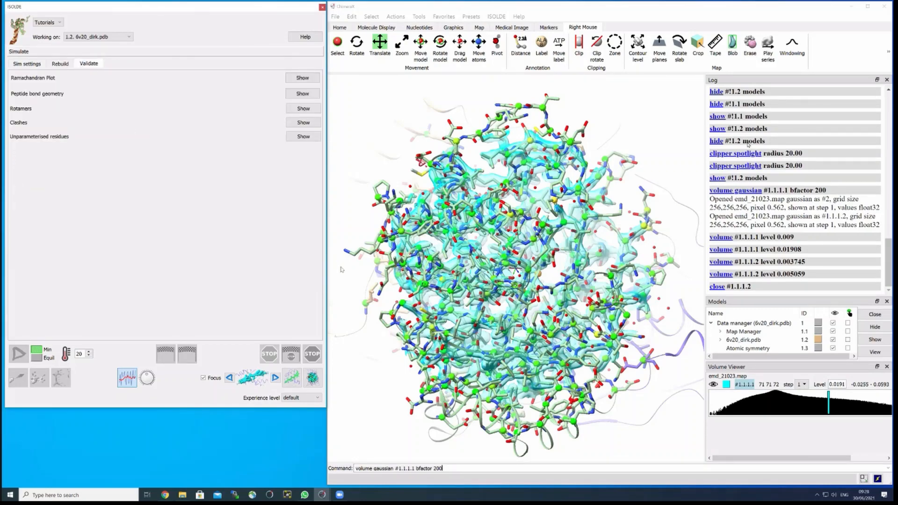
mouse_move(453, 281)
left_mouse_down()
mouse_move(473, 287)
mouse_move(459, 283)
left_mouse_up()
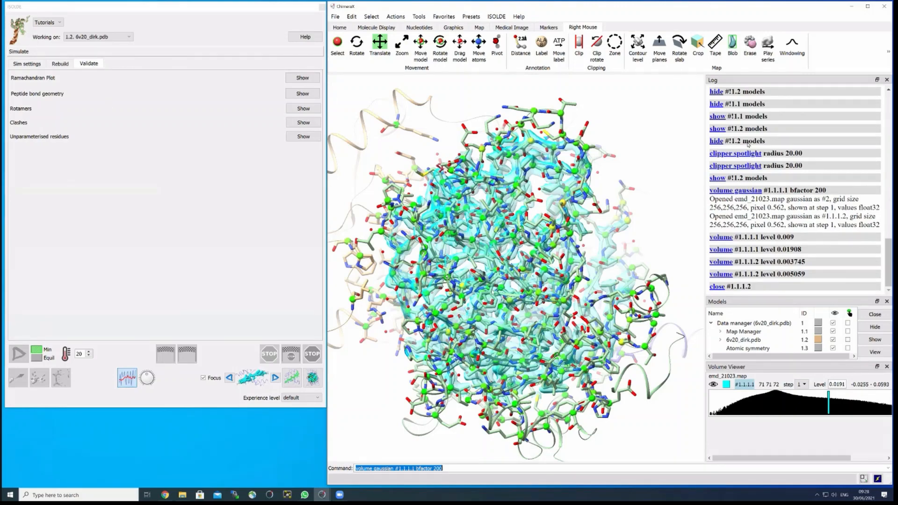
scroll(515, 267, "up", 5)
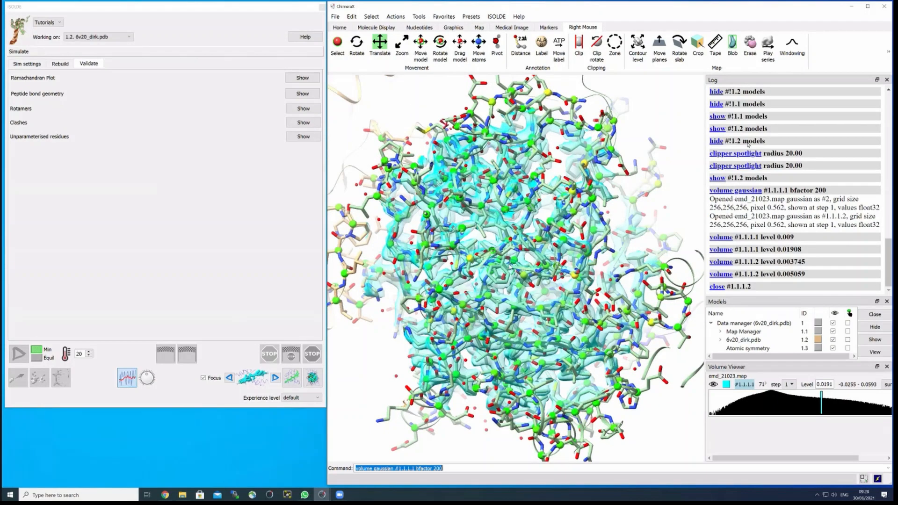
scroll(512, 276, "up", 4)
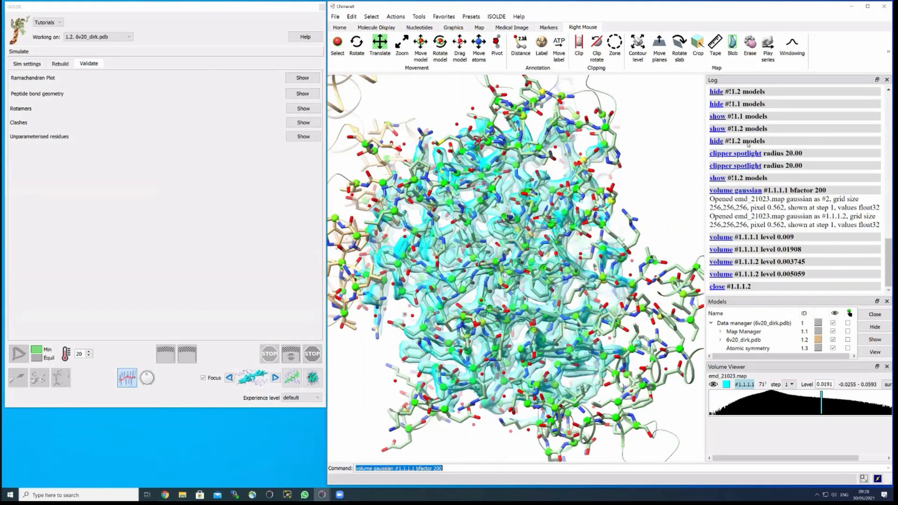
middle_click_drag(504, 275, 530, 276)
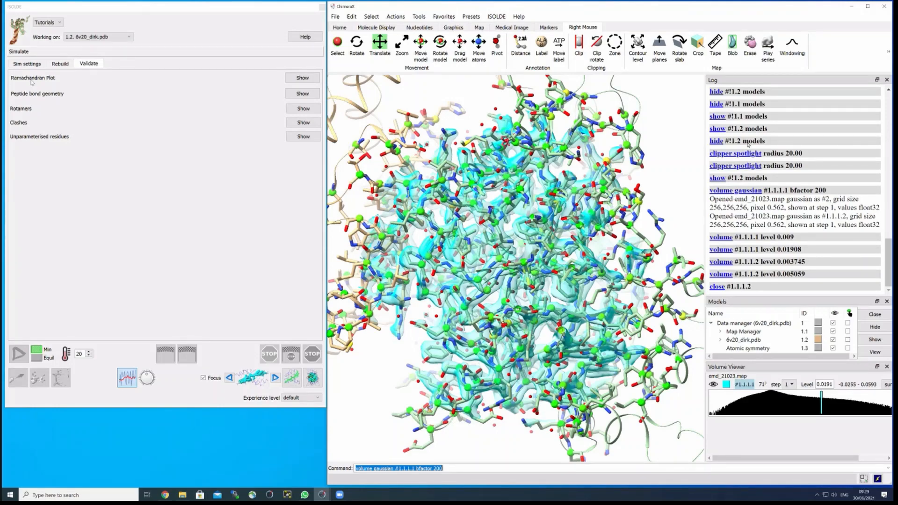
Show the Ramachandran plot for the model's general amino acid residues
left_click_drag(460, 213, 463, 215)
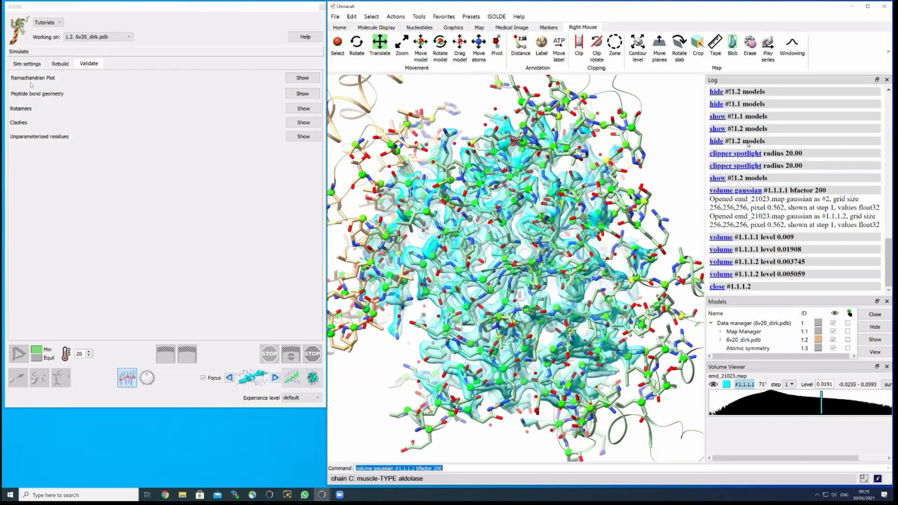
left_click(306, 80)
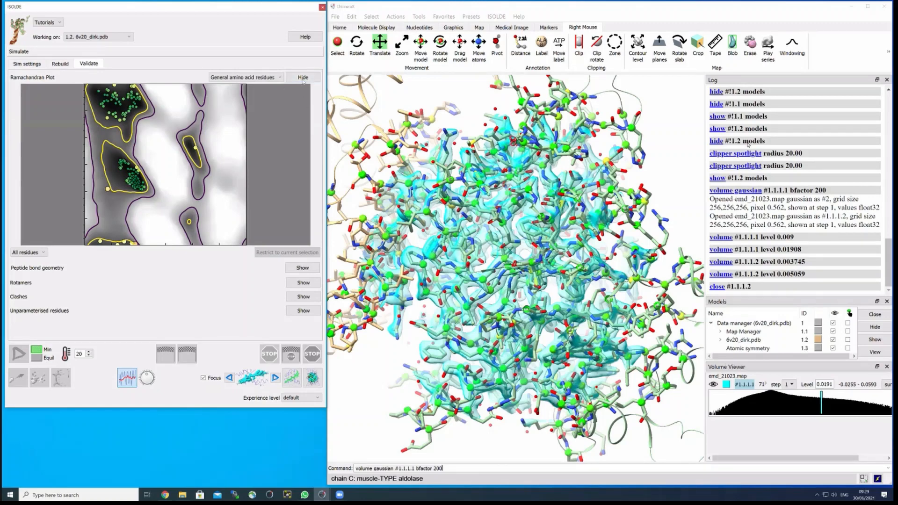
left_click(295, 79)
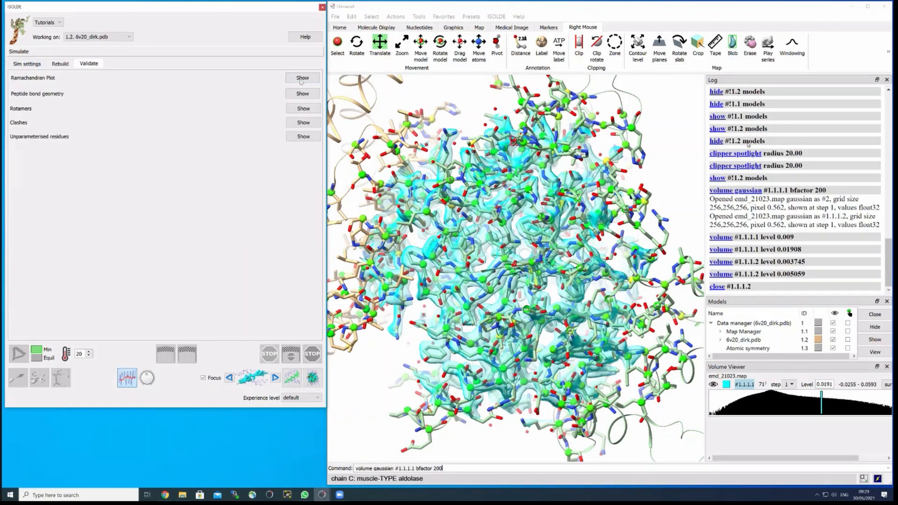
left_click(298, 79)
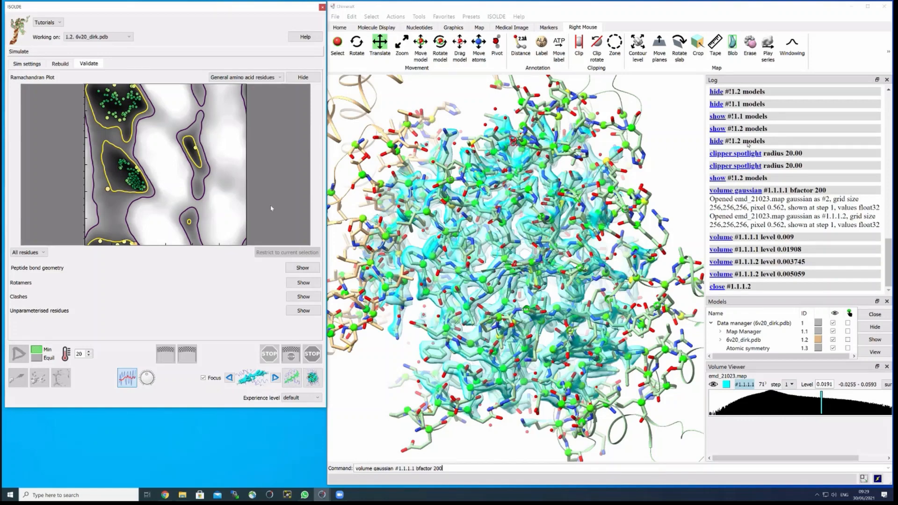
Compare the coloured alpha-carbon markers in a close view of the model with the points on the general amino acid Ramachandran plot
scroll(473, 247, "up", 4)
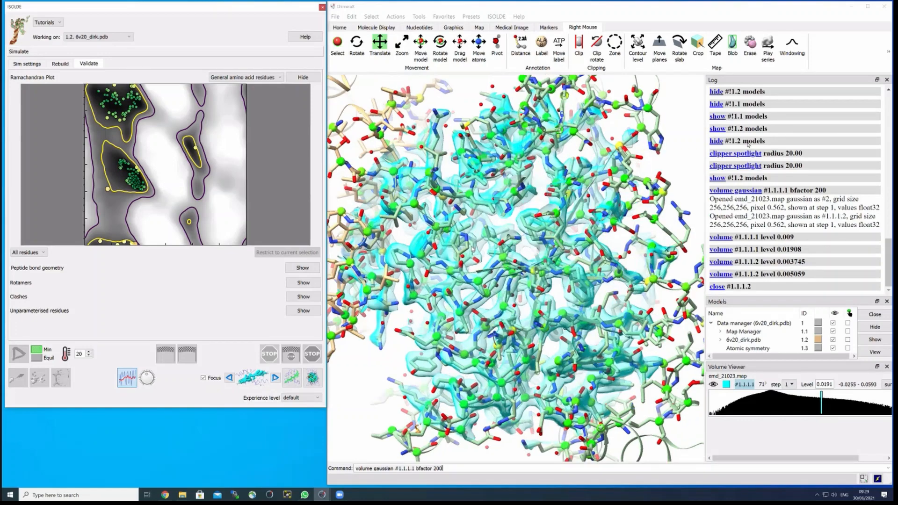
left_click_drag(473, 247, 509, 263)
scroll(498, 241, "up", 3)
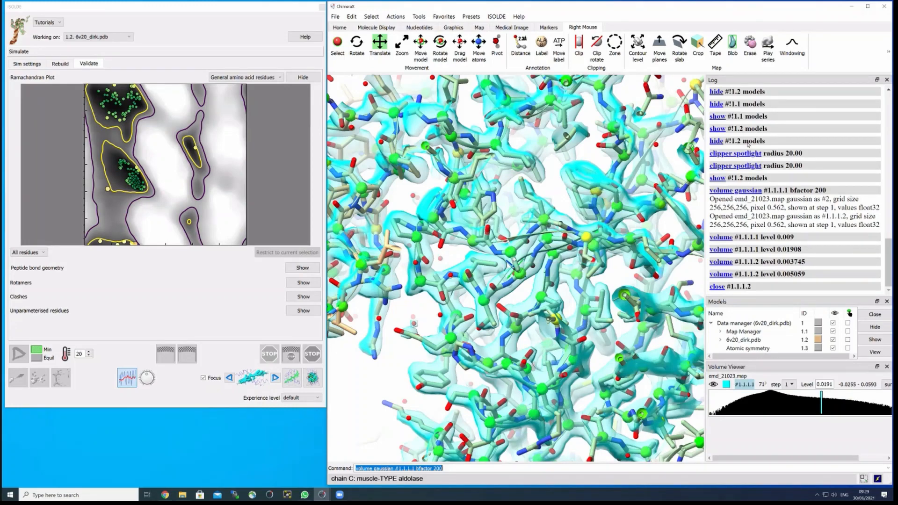
mouse_move(513, 261)
mouse_move(110, 103)
mouse_move(143, 185)
View the Ramachandran plots for isoleucine or valine residues, residues preceding proline, and glycine residues in turn
left_click(247, 78)
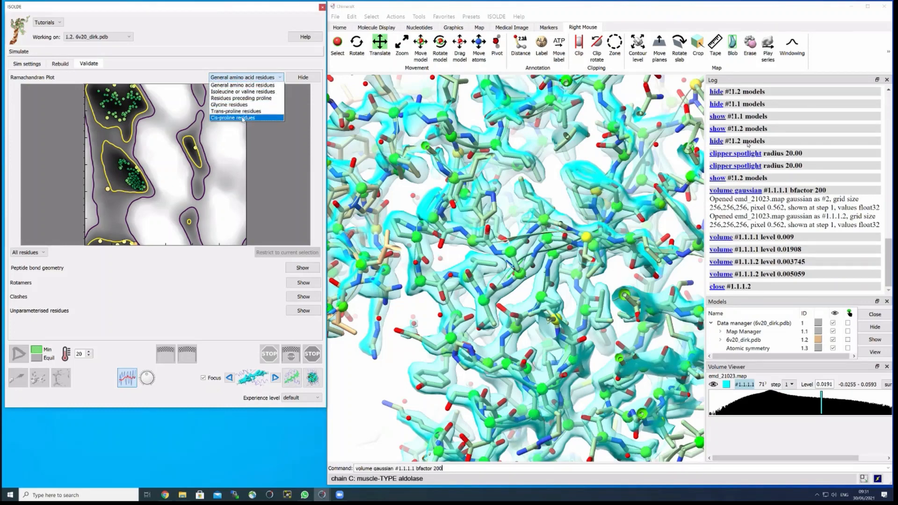
left_click(235, 92)
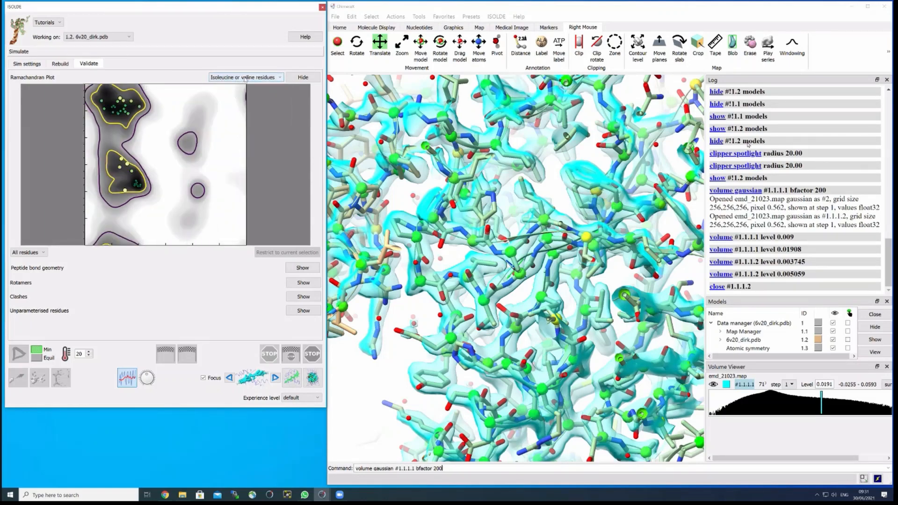
left_click(251, 78)
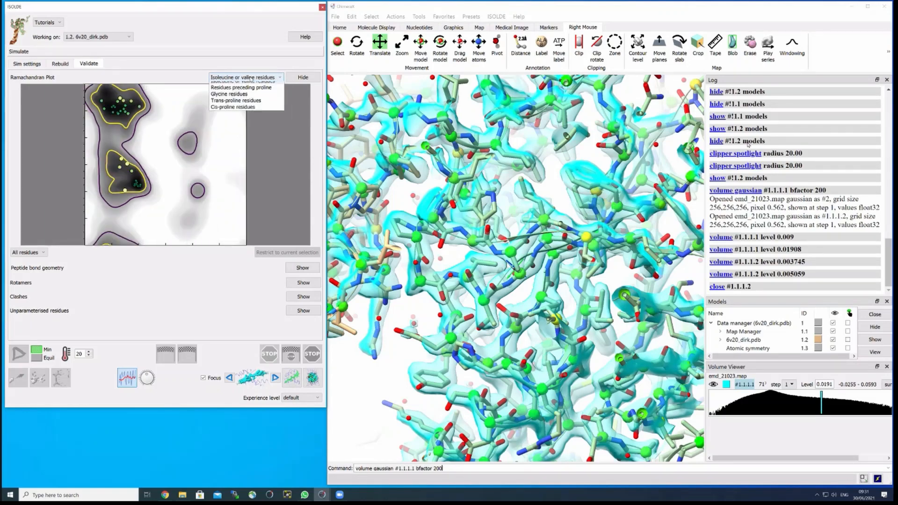
left_click(251, 98)
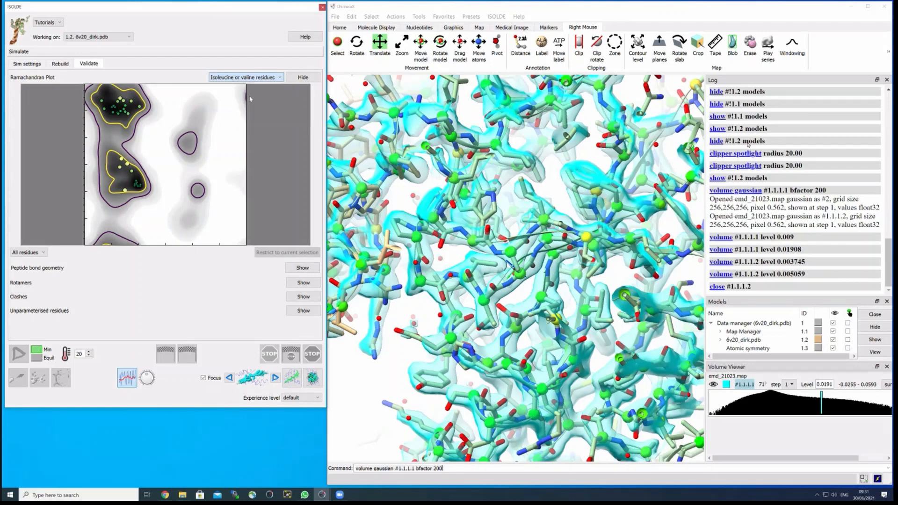
left_click(253, 78)
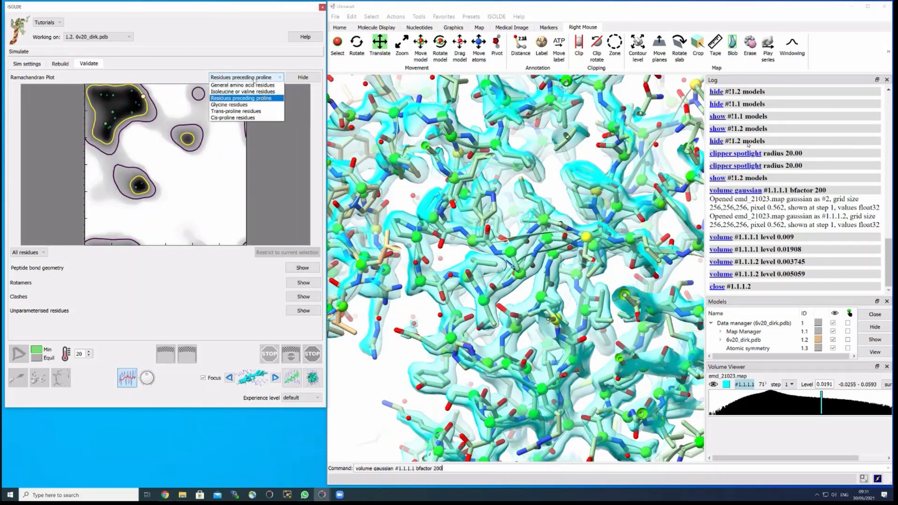
left_click(248, 105)
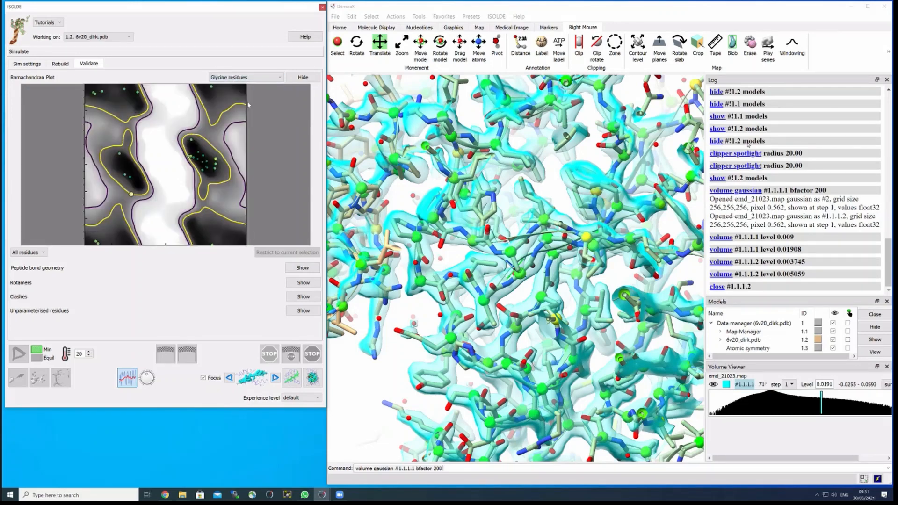
View the trans-proline and cis-proline Ramachandran plots, examine the outlying trans-proline points, and finish on the trans-proline plot
left_click(253, 78)
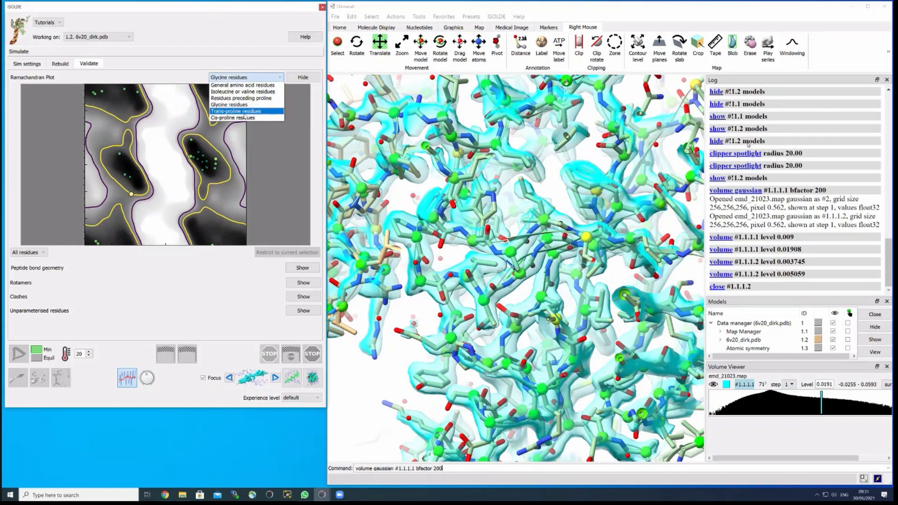
left_click(245, 113)
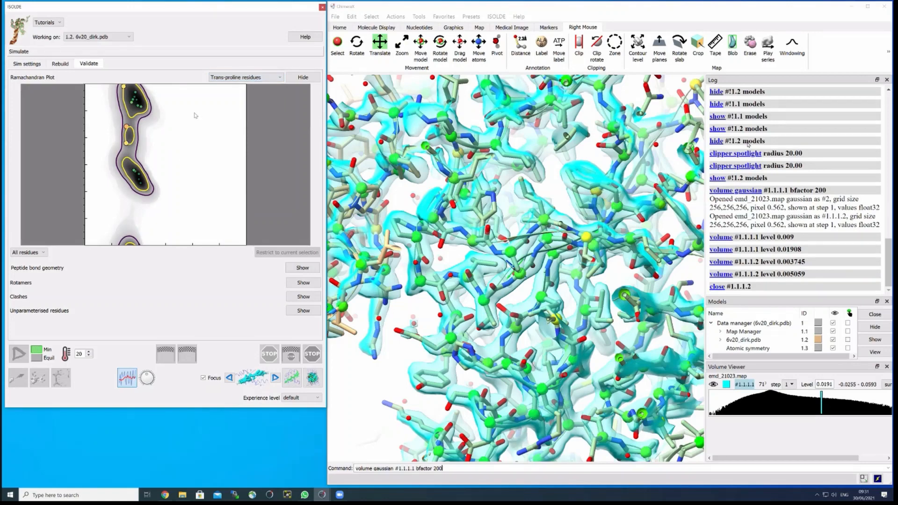
mouse_move(128, 129)
mouse_move(124, 88)
left_click(241, 77)
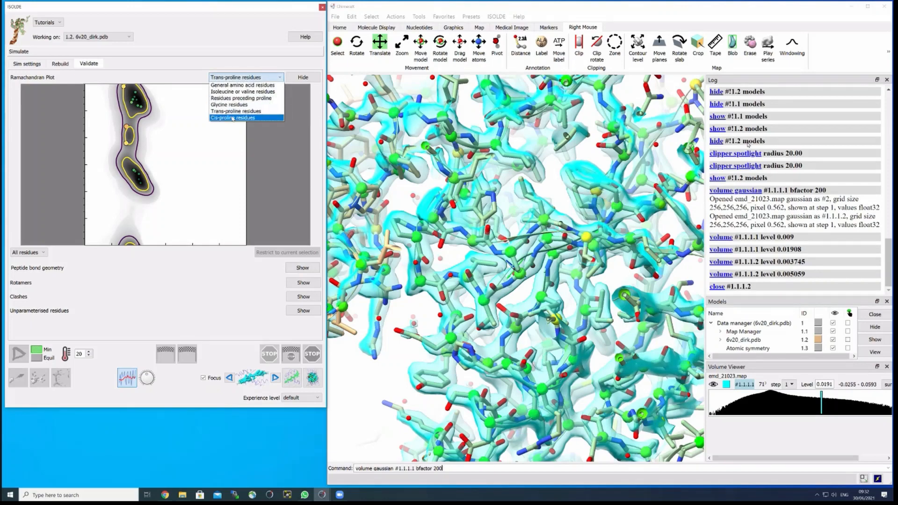
left_click(235, 119)
left_click(249, 78)
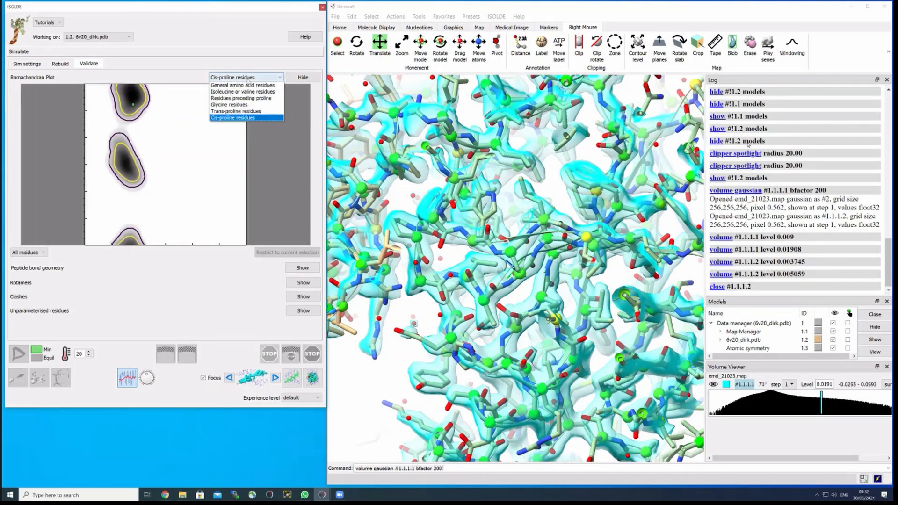
left_click(250, 112)
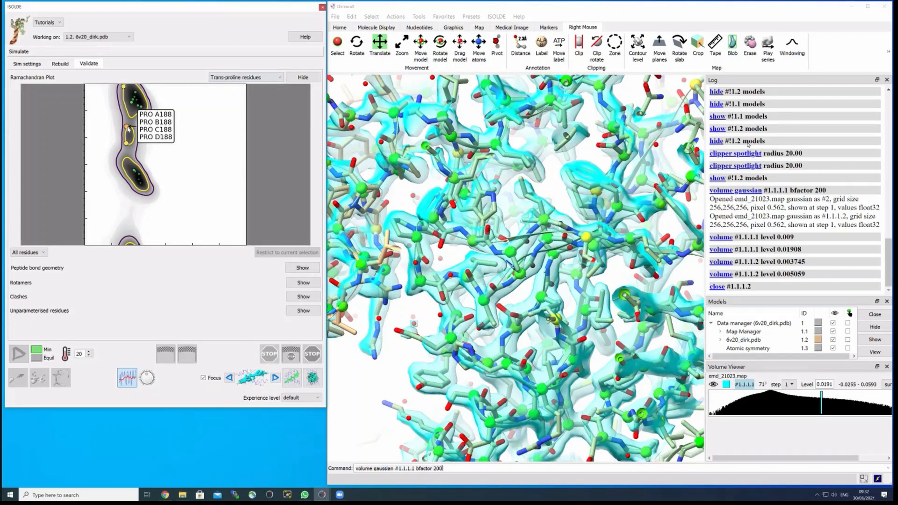
Go to PRO 188 of chain A from its point on the trans-proline plot and inspect its fit to the density
left_click(129, 129)
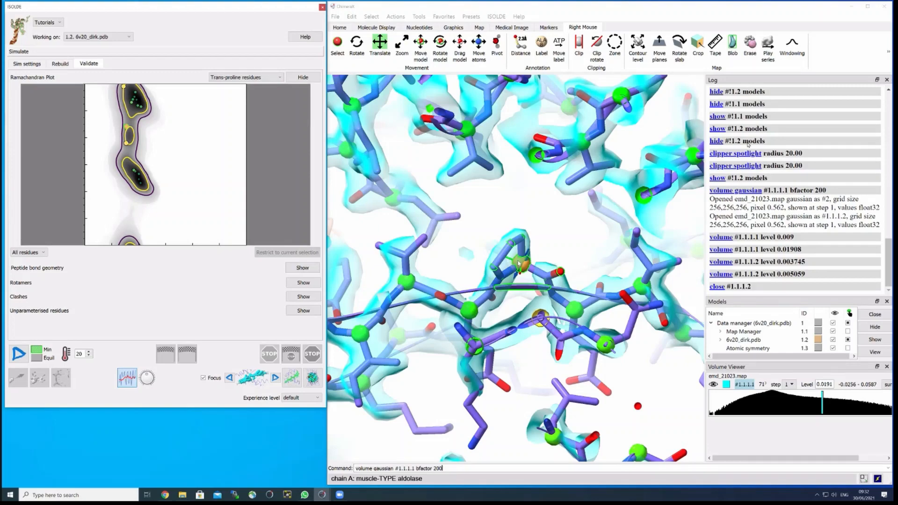
scroll(538, 251, "up", 5)
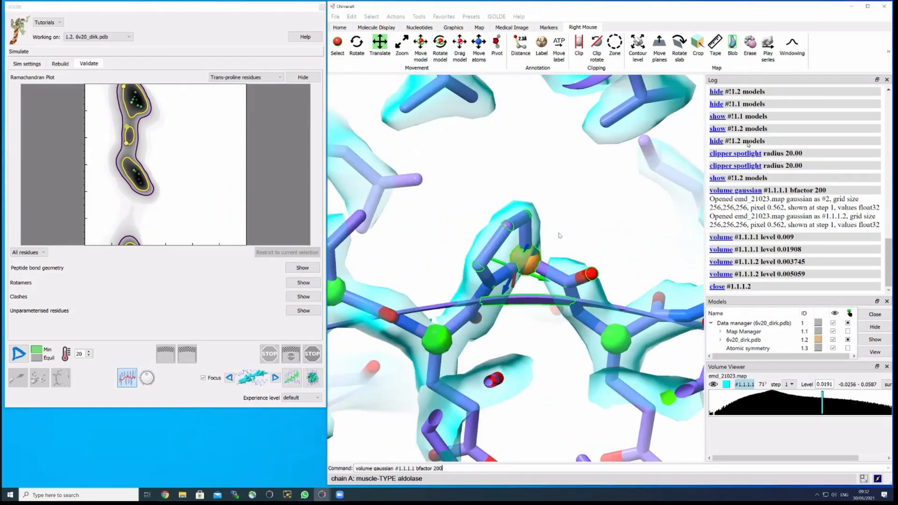
left_click_drag(561, 235, 500, 264)
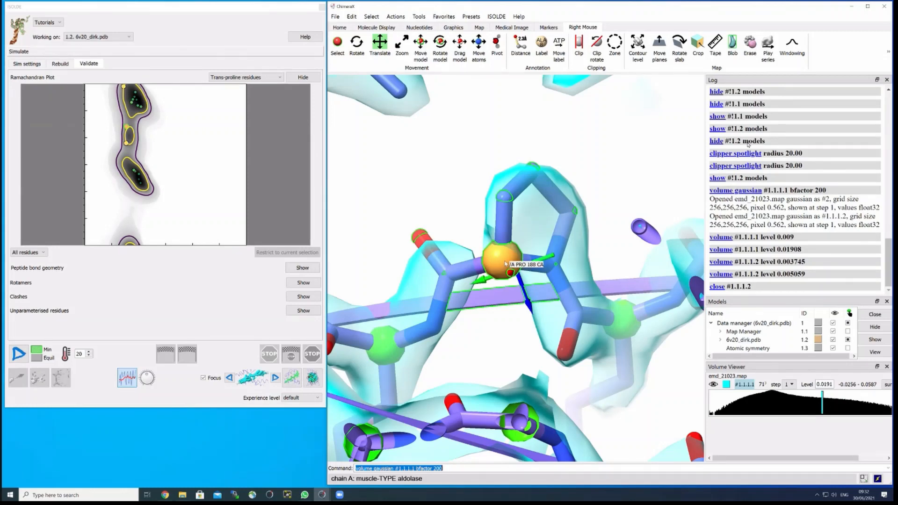
left_click_drag(507, 263, 432, 338)
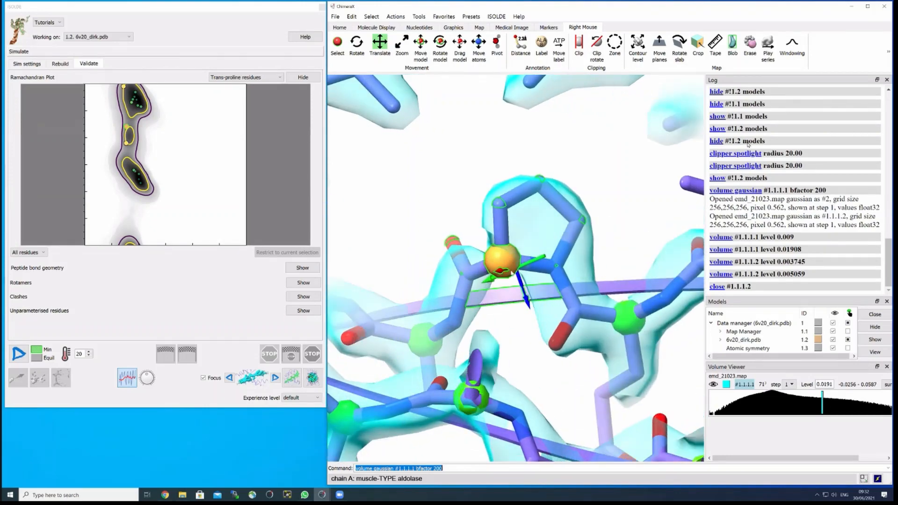
left_click_drag(533, 268, 512, 255)
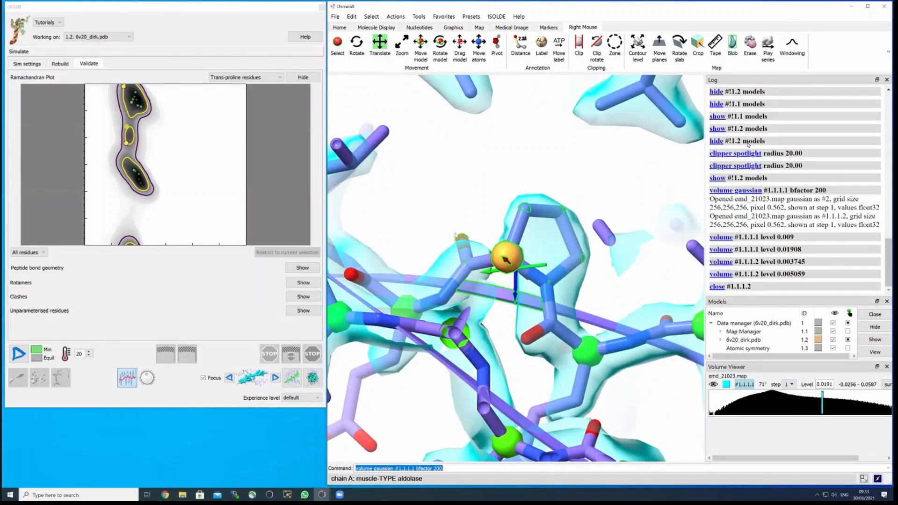
Return the Ramachandran plot to general amino acid residues and hide it after viewing the chain around PRO 188
left_click(255, 77)
left_click(232, 117)
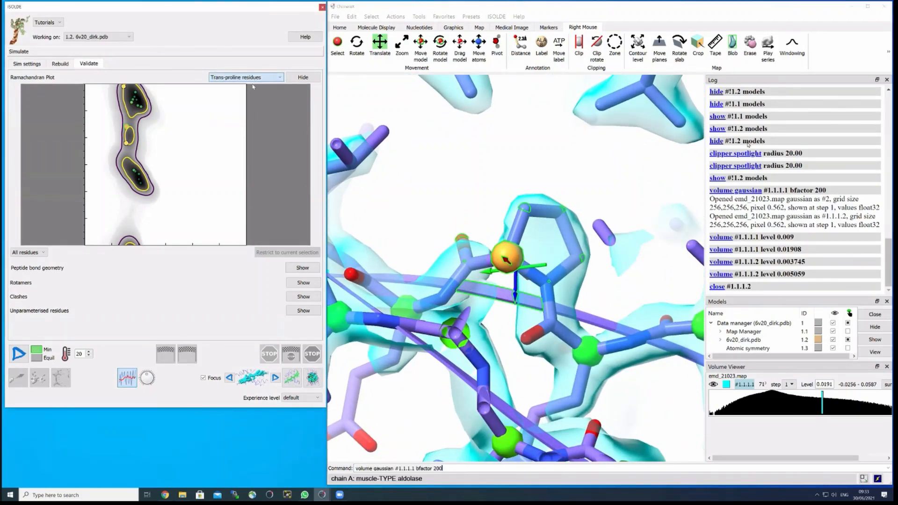
scroll(518, 317, "down", 5)
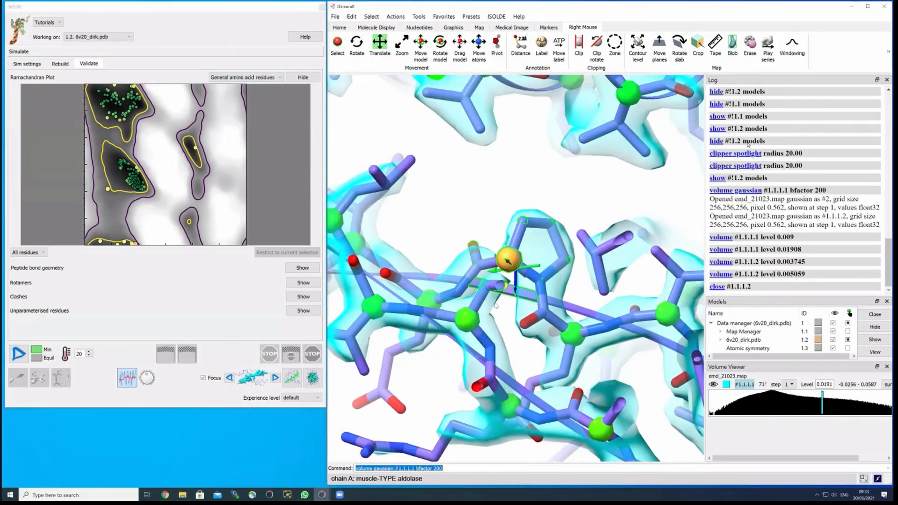
left_click_drag(518, 316, 501, 285)
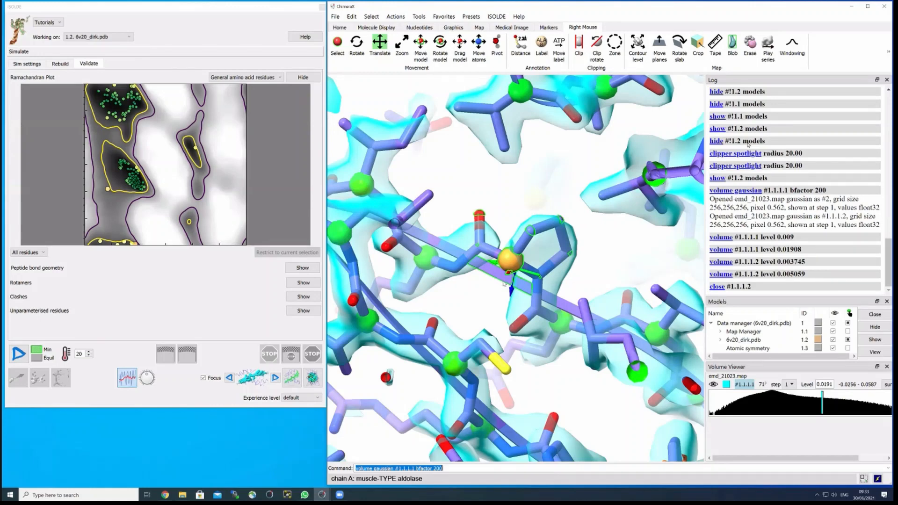
mouse_move(504, 283)
left_click_drag(515, 267, 50, 246)
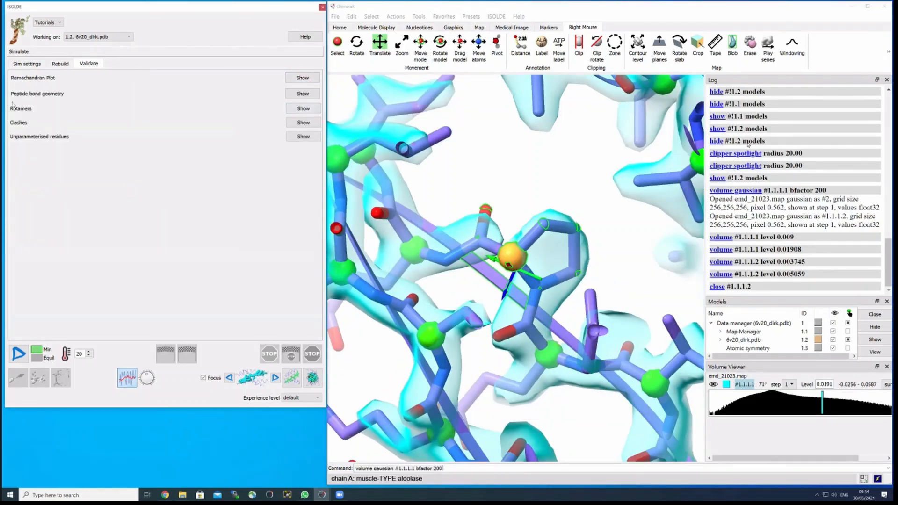
Show the rotamer validation list and go to GLU 246 of chain D to inspect its side chain and outlier marker
left_click(305, 110)
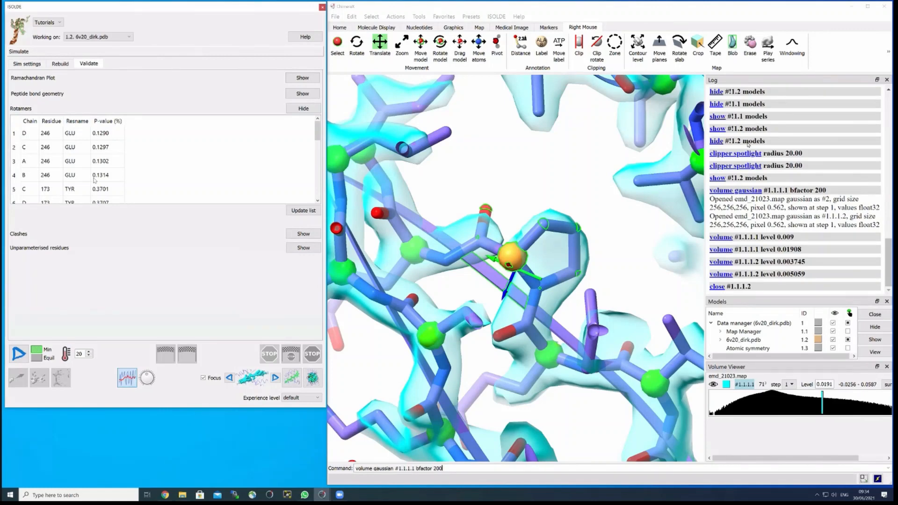
left_click(105, 135)
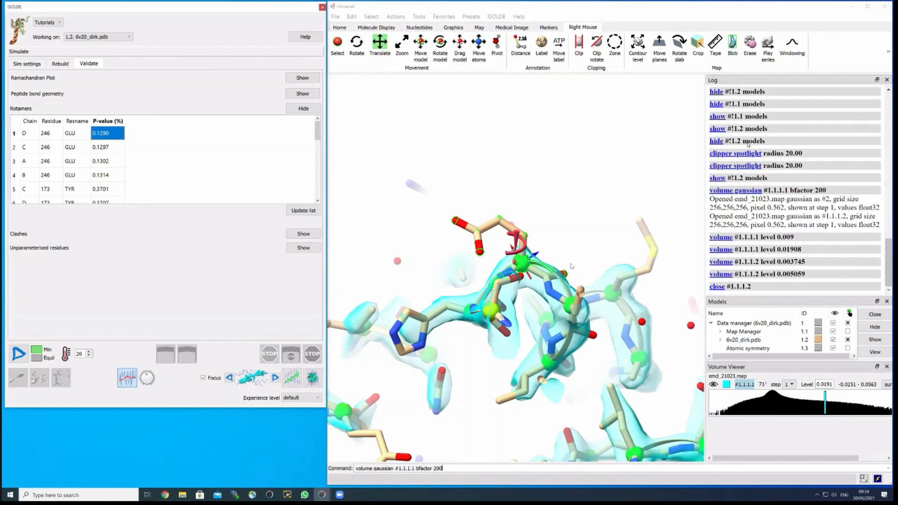
scroll(568, 262, "up", 2)
mouse_move(550, 255)
left_mouse_down()
mouse_move(501, 268)
mouse_move(502, 281)
mouse_move(516, 270)
mouse_move(509, 257)
mouse_move(482, 268)
mouse_move(514, 250)
mouse_move(556, 246)
left_mouse_up()
scroll(509, 257, "up", 3)
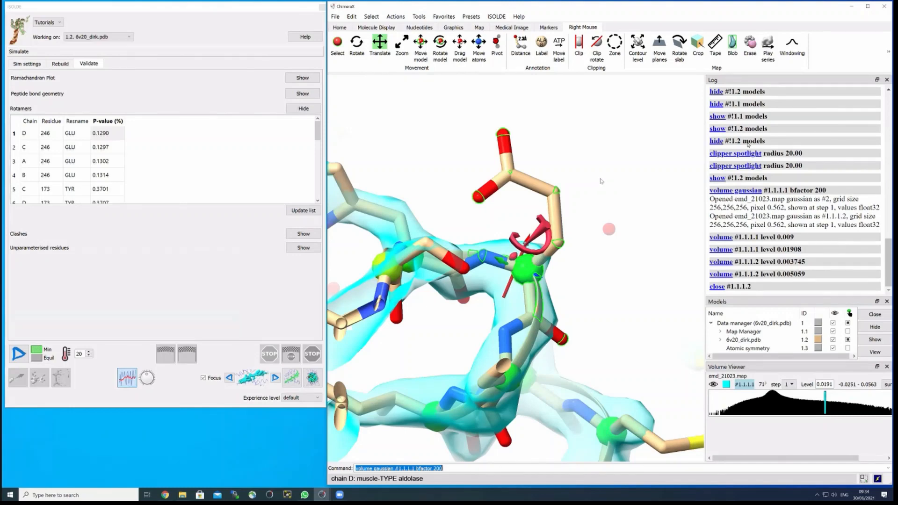
left_click_drag(681, 115, 564, 161)
scroll(601, 163, "down", 2)
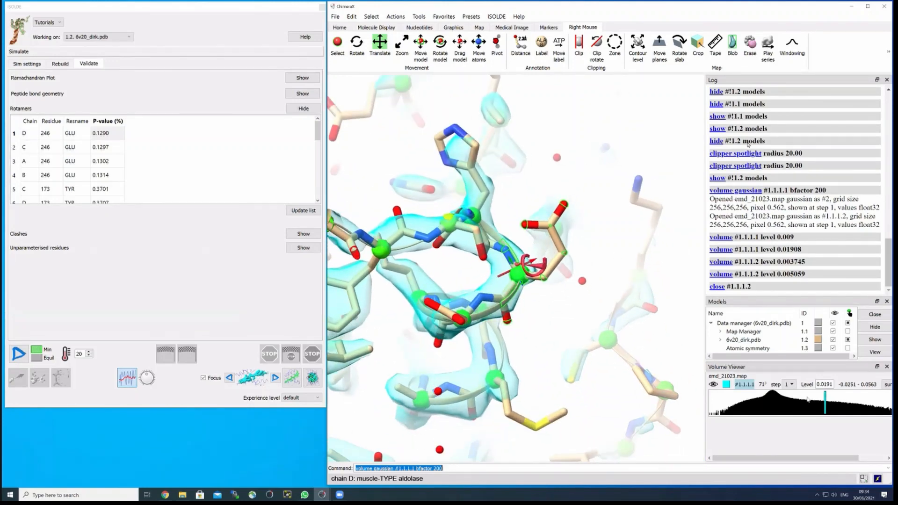
Lower the emd_21023.map contour level to 0.01159 and inspect the density around the GLU 246 side chain
left_click_drag(825, 398, 806, 400)
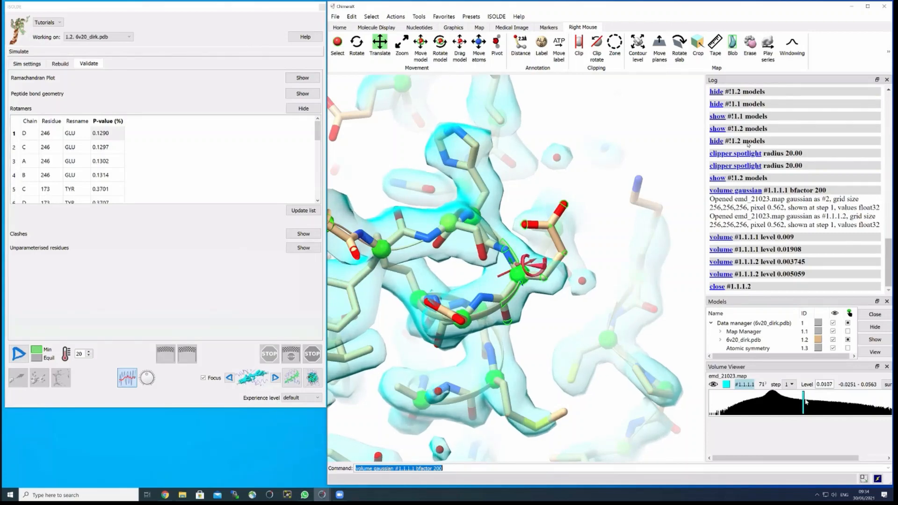
mouse_move(536, 273)
left_mouse_down()
mouse_move(565, 286)
mouse_move(543, 225)
mouse_move(526, 233)
mouse_move(538, 264)
left_mouse_up()
scroll(539, 263, "up", 5)
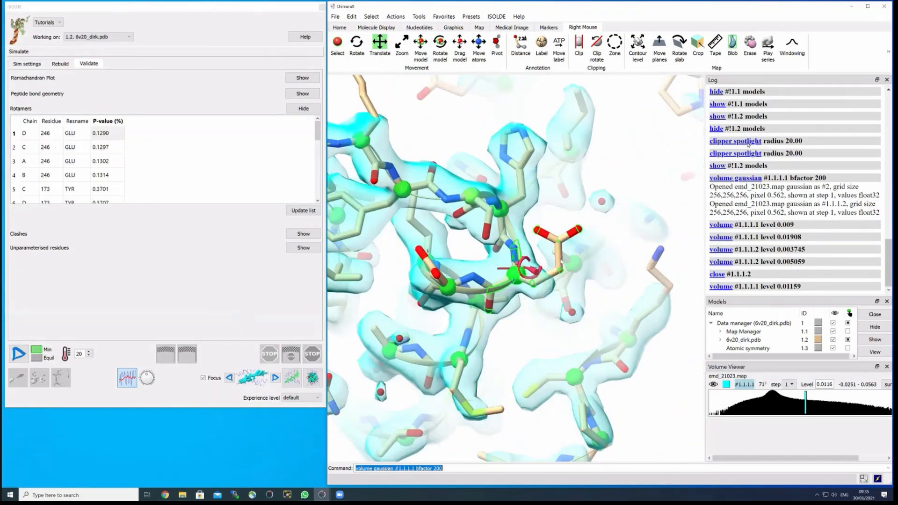
mouse_move(571, 273)
left_mouse_down()
mouse_move(553, 283)
mouse_move(568, 267)
left_mouse_up()
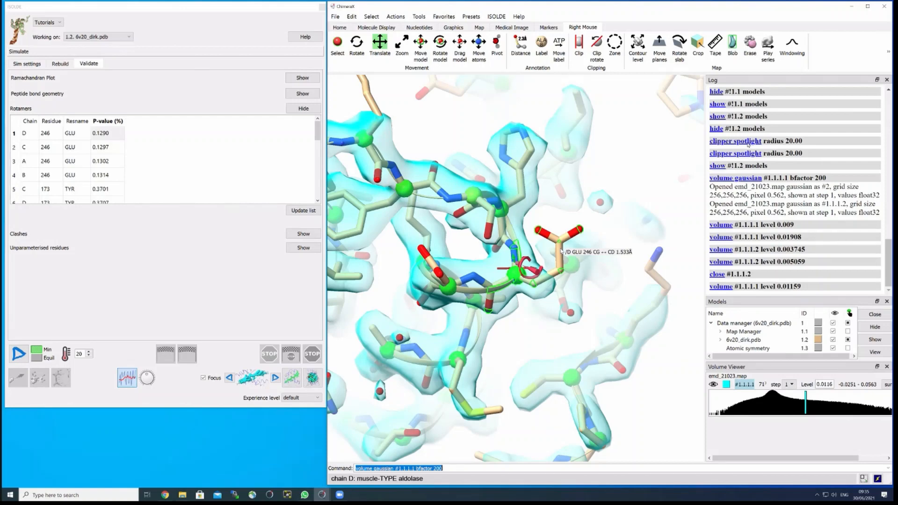
left_click_drag(565, 253, 561, 241)
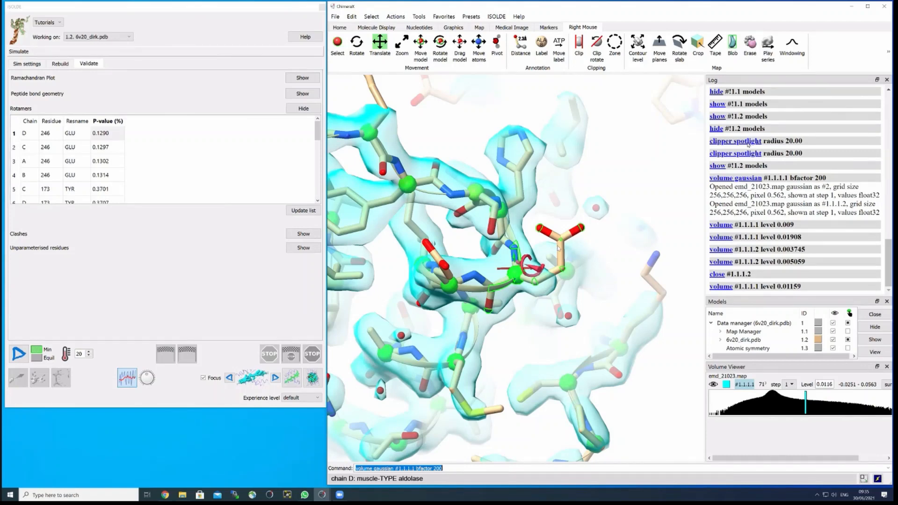
scroll(555, 246, "up", 3)
middle_click_drag(554, 242, 535, 252)
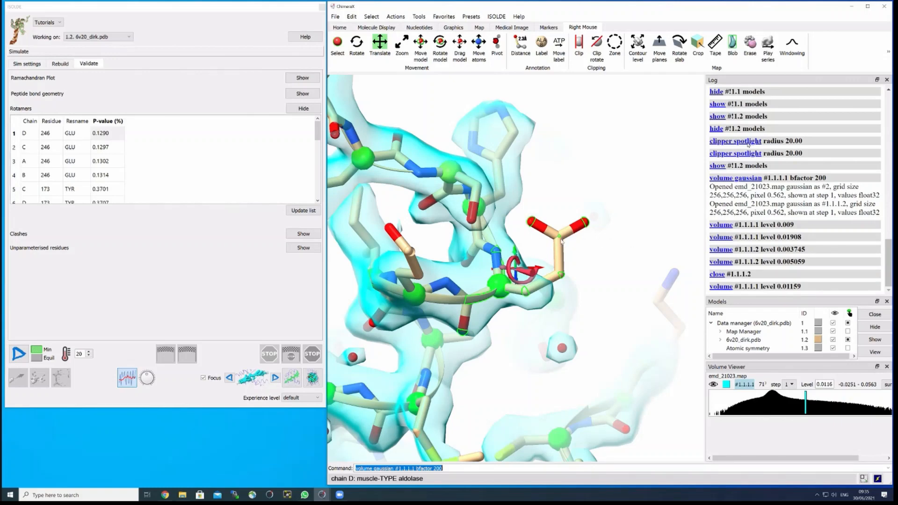
Inspect the GLU 246 side chain of chain D against the density from several angles and select its entry in the rotamer list
left_click_drag(527, 283, 495, 273)
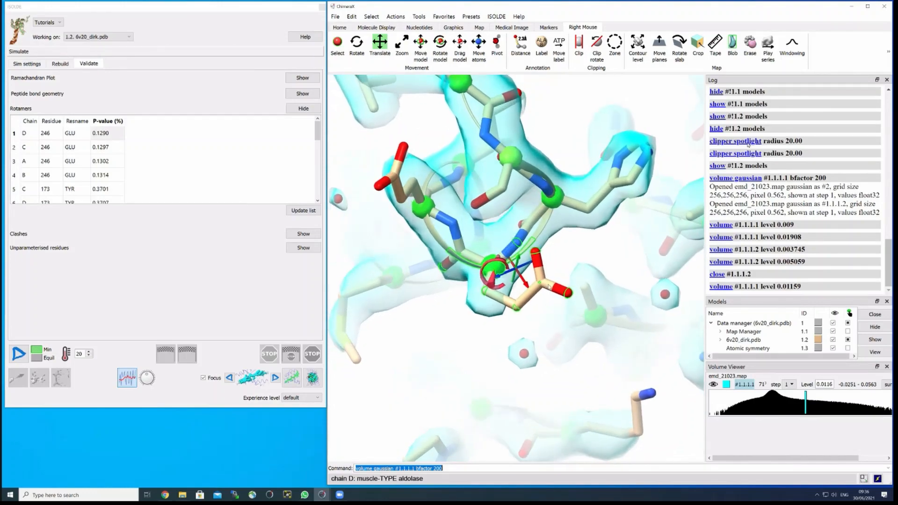
left_click_drag(548, 286, 580, 252)
left_click_drag(507, 258, 487, 259)
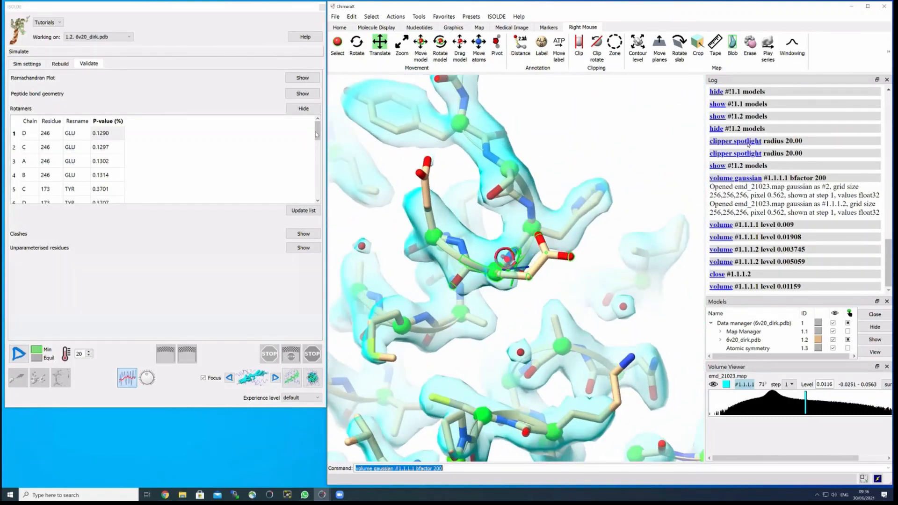
left_click(109, 134)
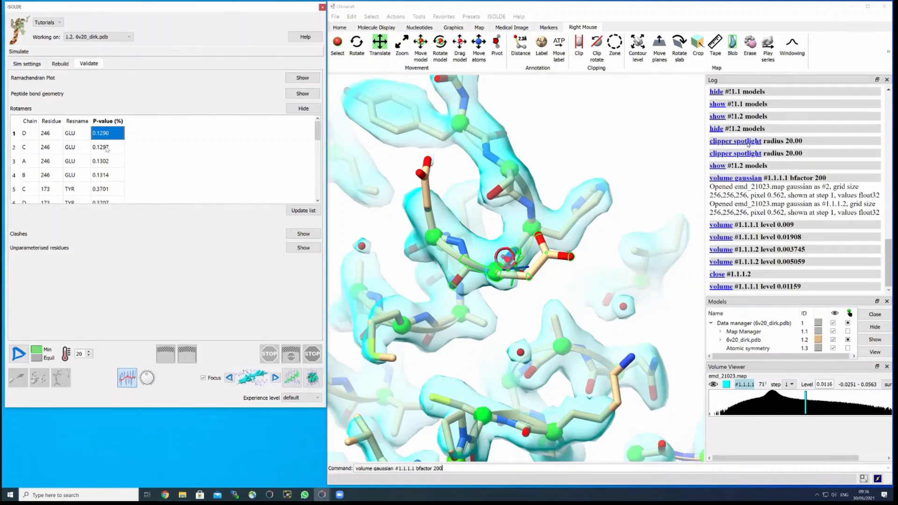
Go to LYS 321 of chain B at the end of the rotamer list and inspect its side chain and outlier marker
scroll(106, 161, "down", 5)
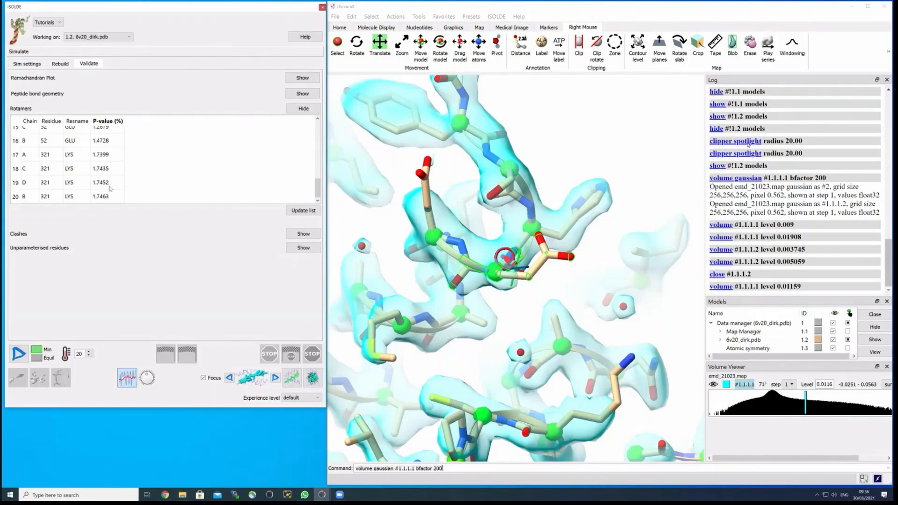
left_click(106, 199)
left_click_drag(475, 259, 553, 267)
scroll(553, 268, "up", 10)
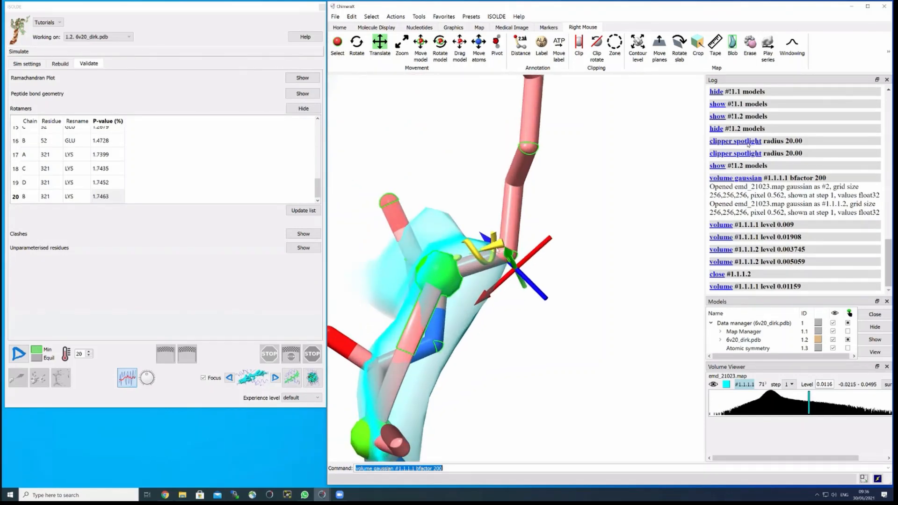
scroll(497, 250, "down", 4)
left_click_drag(496, 248, 463, 211)
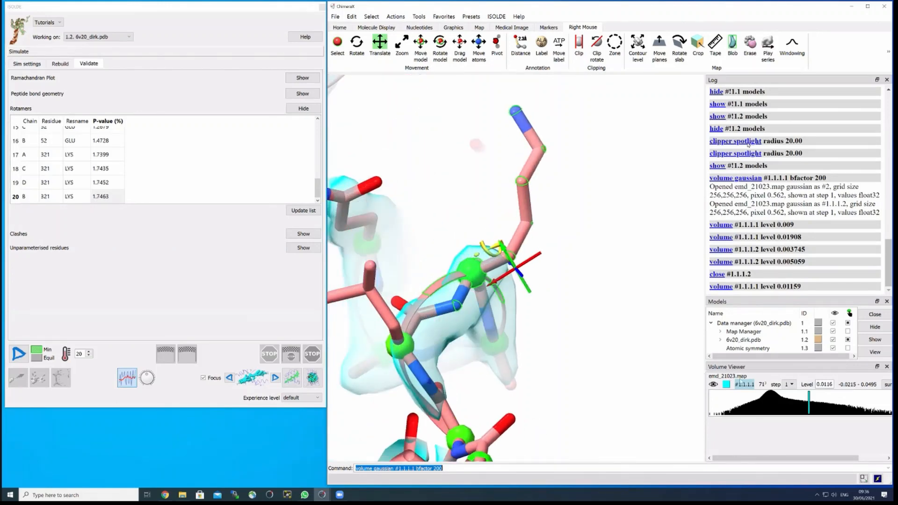
Lower the emd_21023.map contour level to 0.008334 and inspect the density around the LYS 321 side chain and its neighbours
left_click_drag(810, 400, 799, 395)
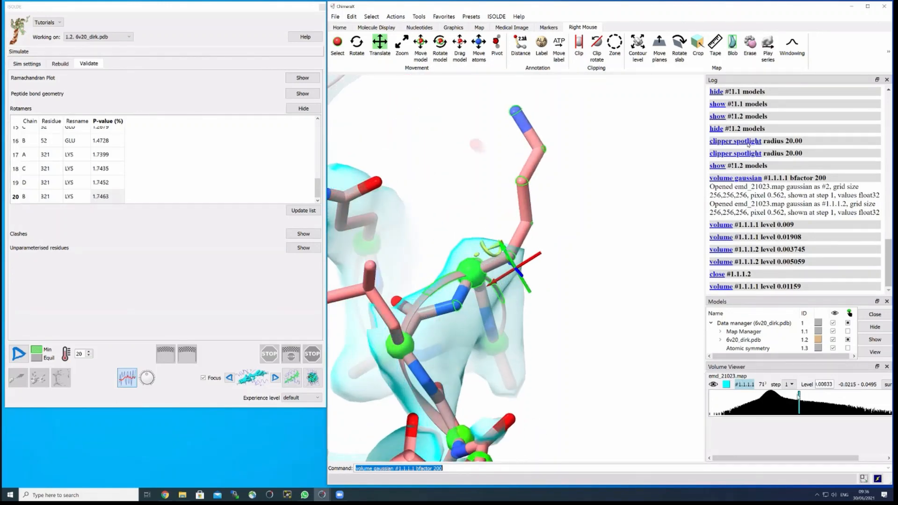
scroll(537, 316, "down", 5)
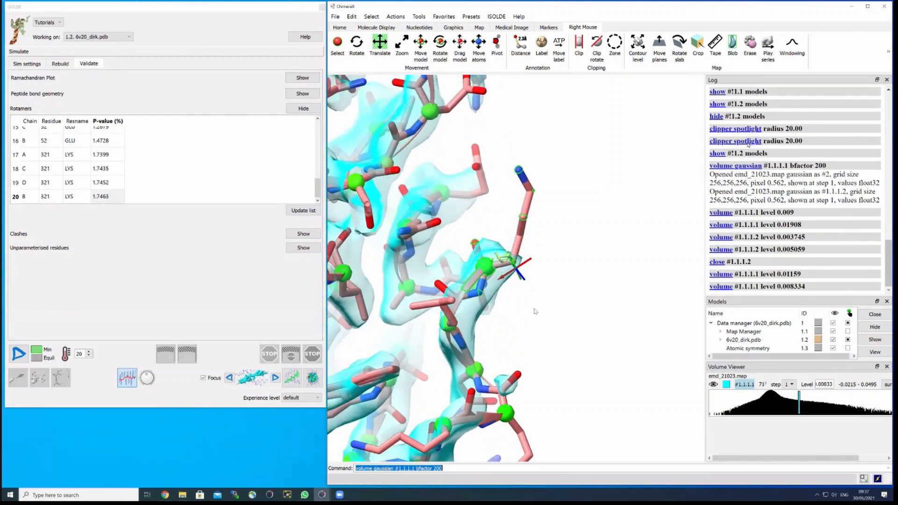
scroll(535, 311, "down", 4)
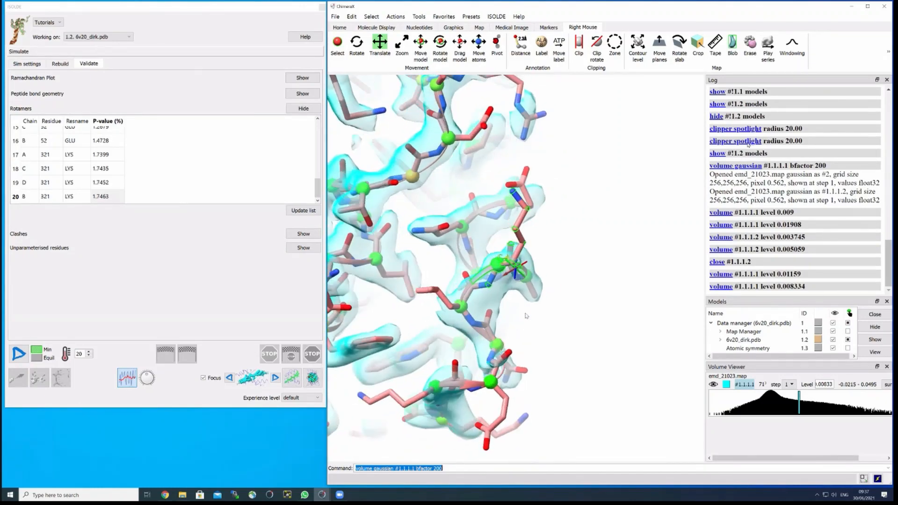
scroll(526, 316, "down", 4)
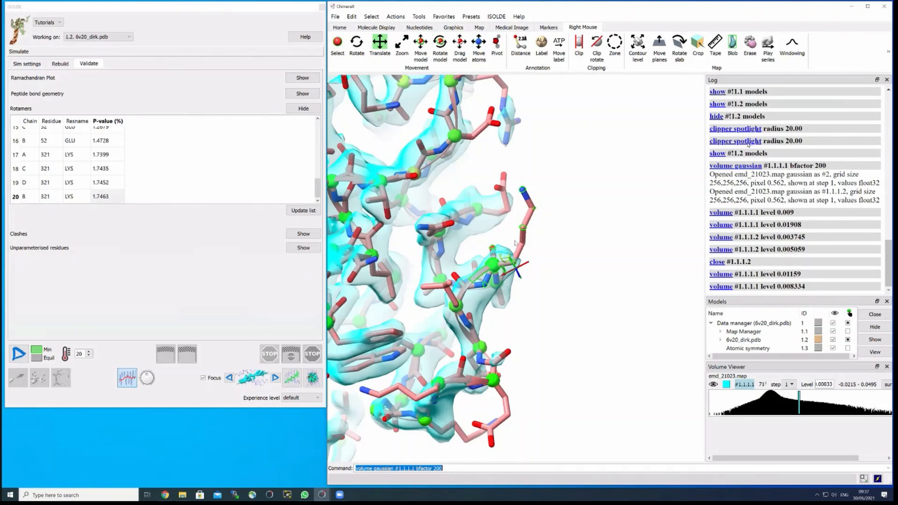
left_click_drag(527, 236, 532, 201)
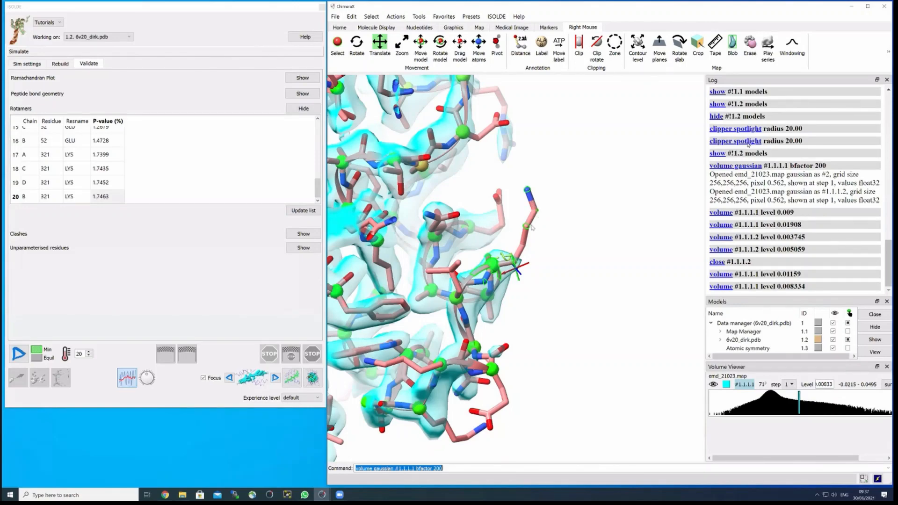
left_click_drag(533, 228, 533, 177)
scroll(535, 259, "up", 3)
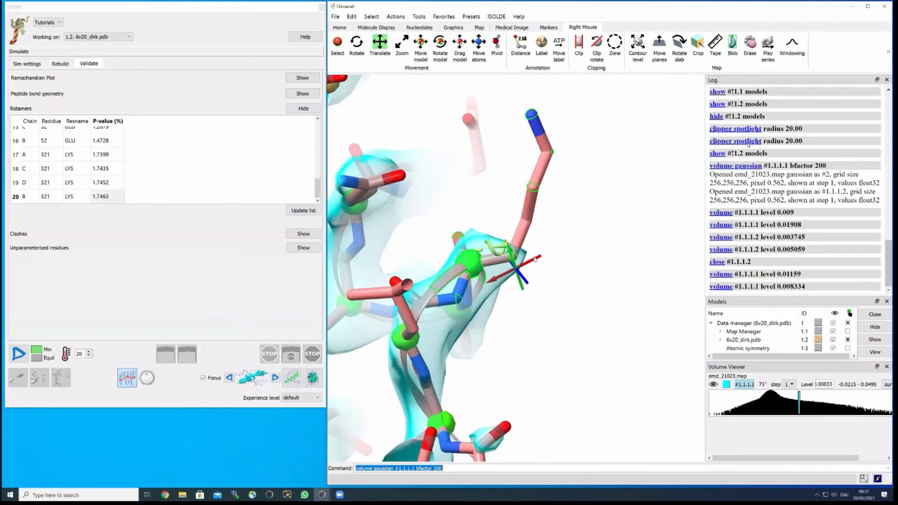
left_click_drag(523, 276, 478, 259)
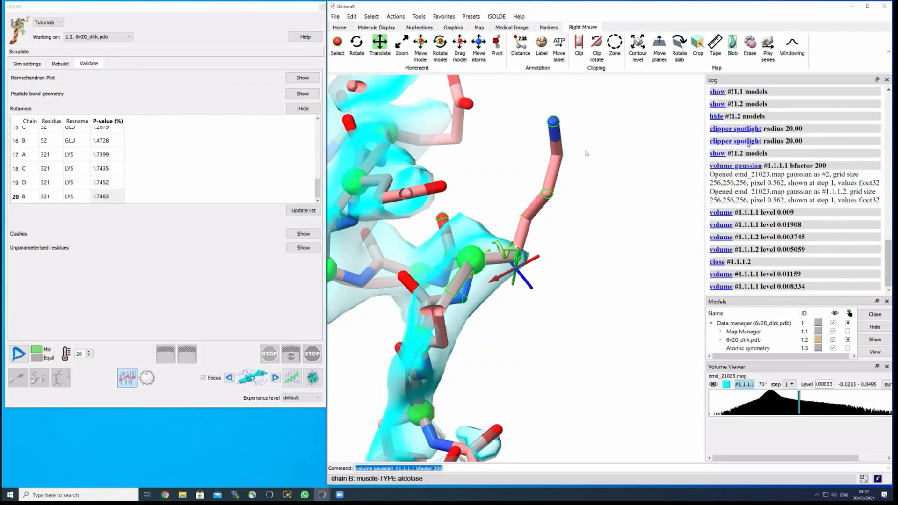
left_click_drag(572, 161, 534, 176)
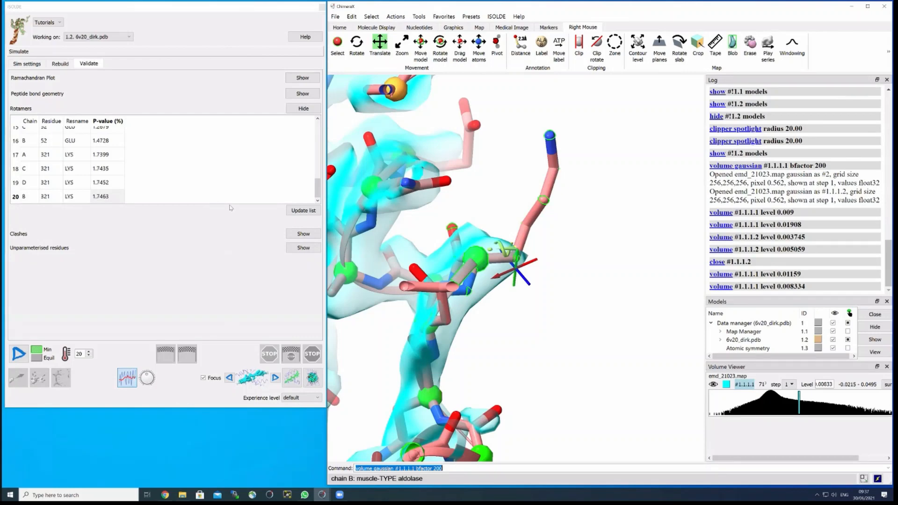
Hide the rotamer list, show the clashes list, and hide it again after viewing
left_click(294, 110)
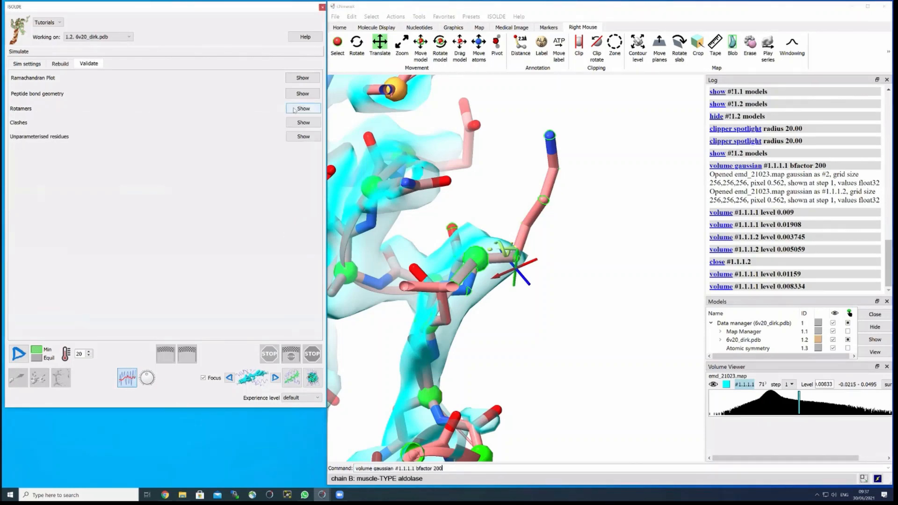
left_click(299, 123)
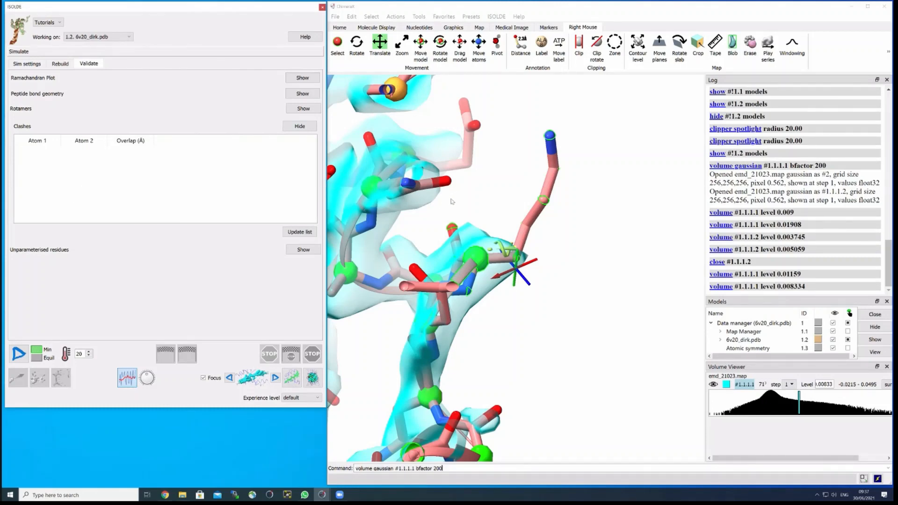
mouse_move(452, 202)
left_mouse_down()
mouse_move(431, 205)
mouse_move(443, 204)
left_mouse_up()
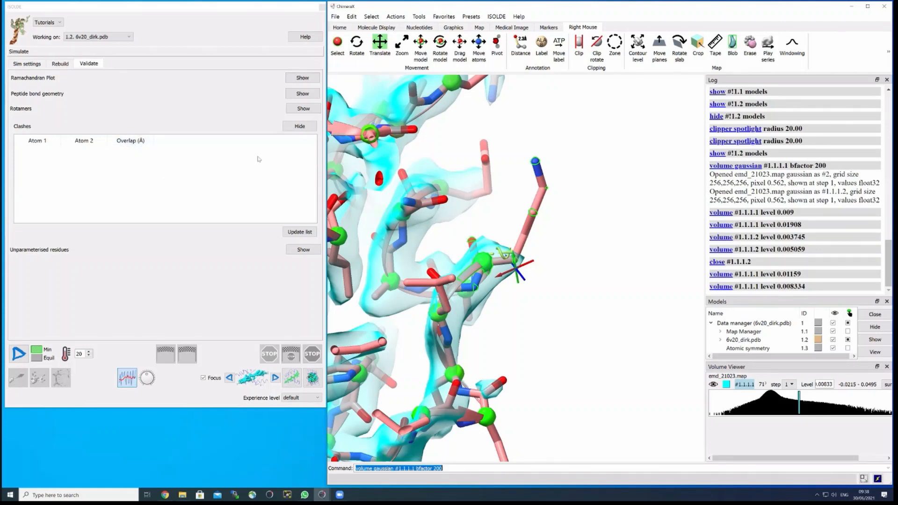
left_click(295, 128)
Examine the arginine side chain and its neighbouring residues inside chain B against the surrounding density from several angles
scroll(446, 236, "down", 4)
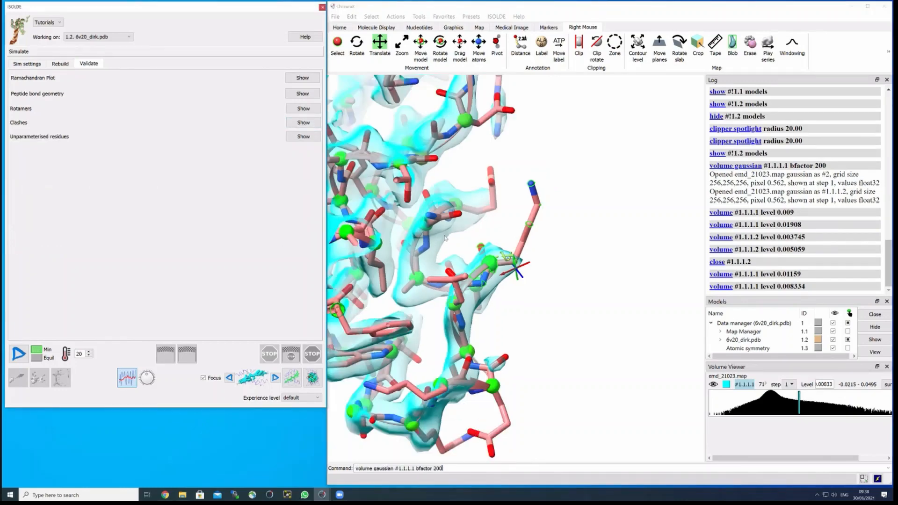
middle_click_drag(414, 213, 471, 225)
left_click_drag(471, 225, 521, 227)
left_click_drag(405, 212, 445, 233)
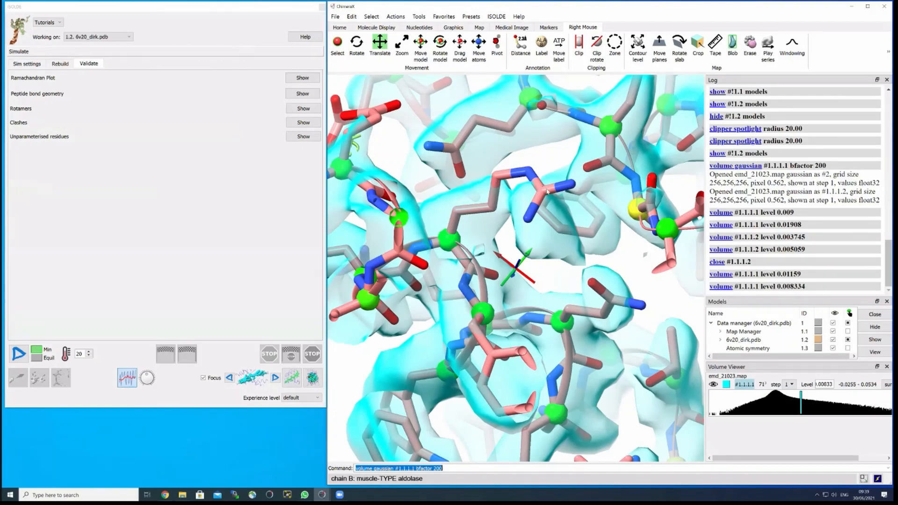
mouse_move(544, 193)
left_click_drag(543, 195, 604, 251)
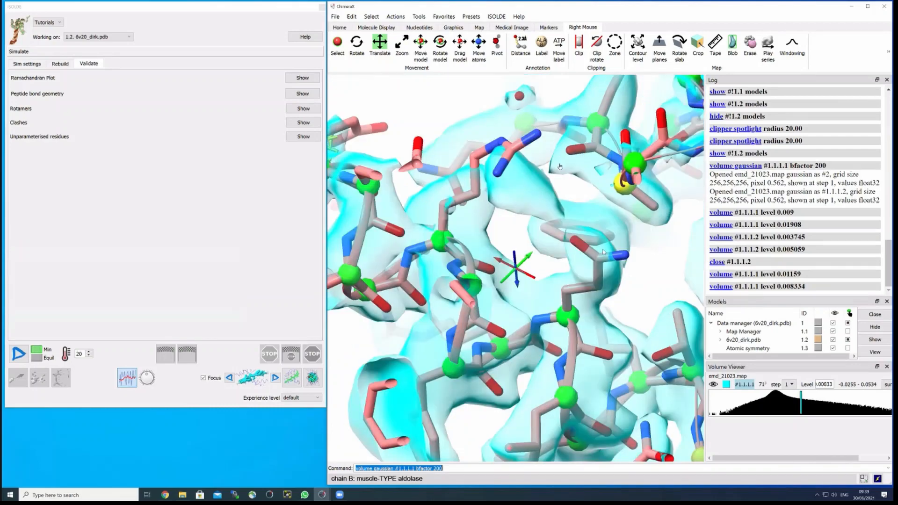
left_click_drag(520, 167, 440, 187)
left_click_drag(608, 263, 608, 273)
left_click_drag(601, 179, 573, 234)
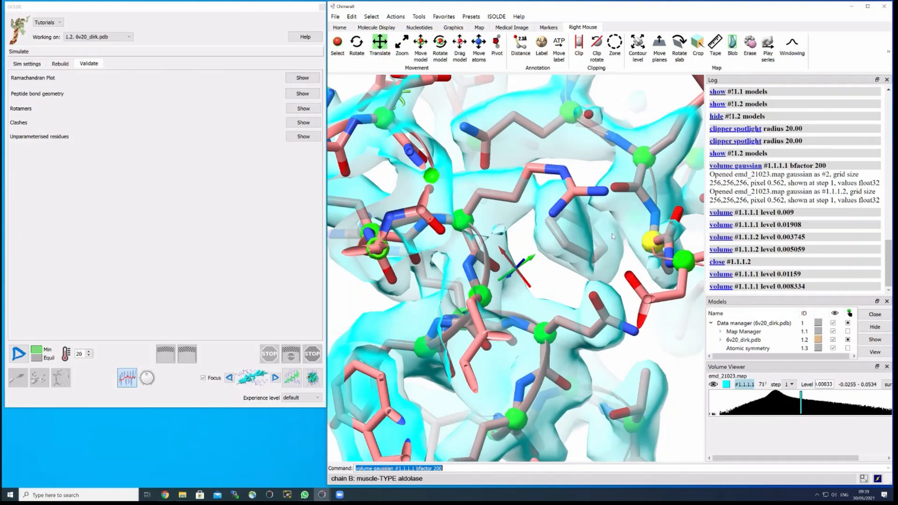
left_click_drag(557, 187, 579, 239)
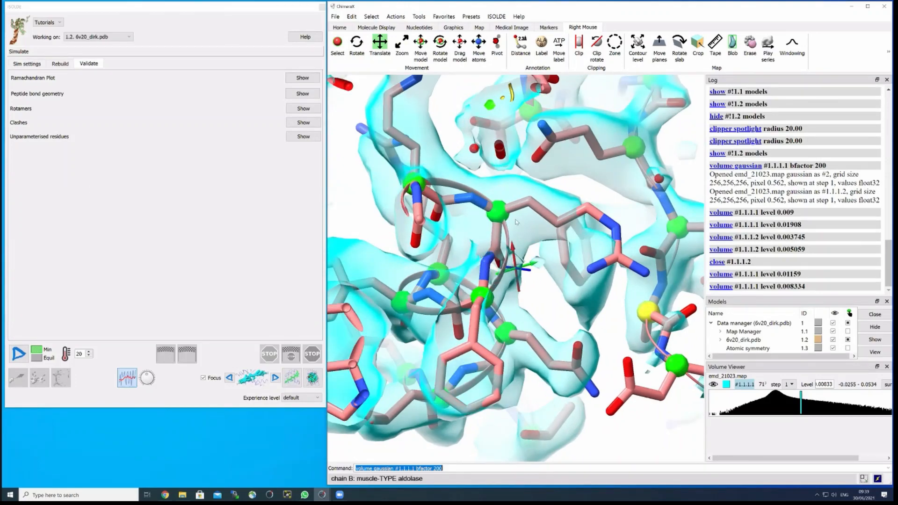
right_click_drag(490, 207, 520, 231)
left_click_drag(520, 230, 421, 214)
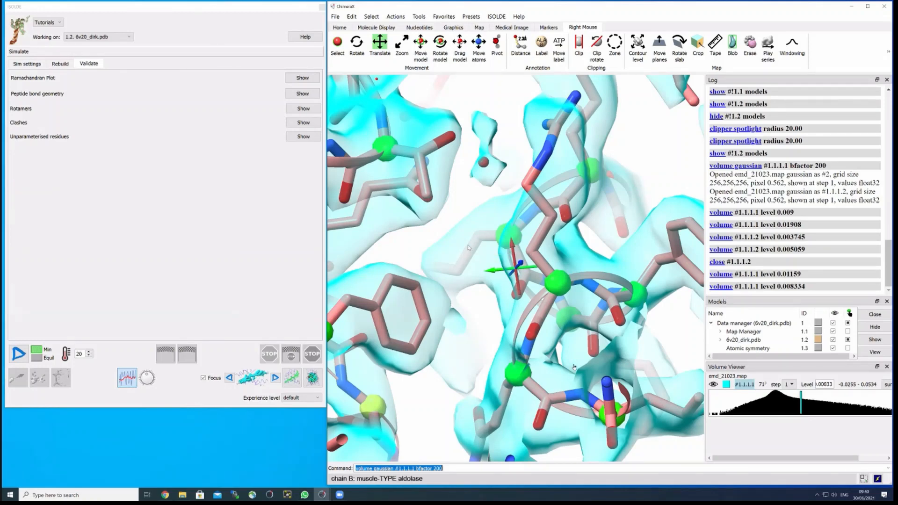
Centre the view on residue 295 of chain A with the command cview /A:295
left_click_drag(468, 470, 347, 472)
key("BackSpace")
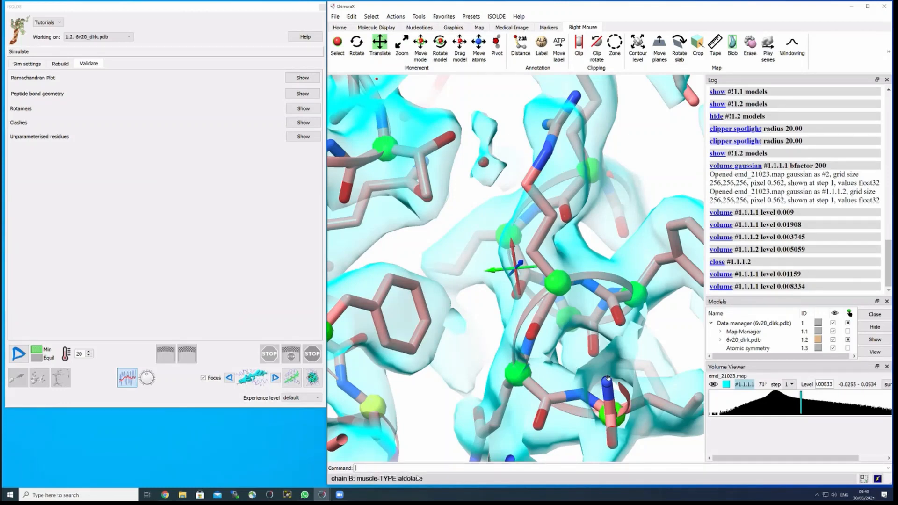
scroll(545, 316, "down", 3)
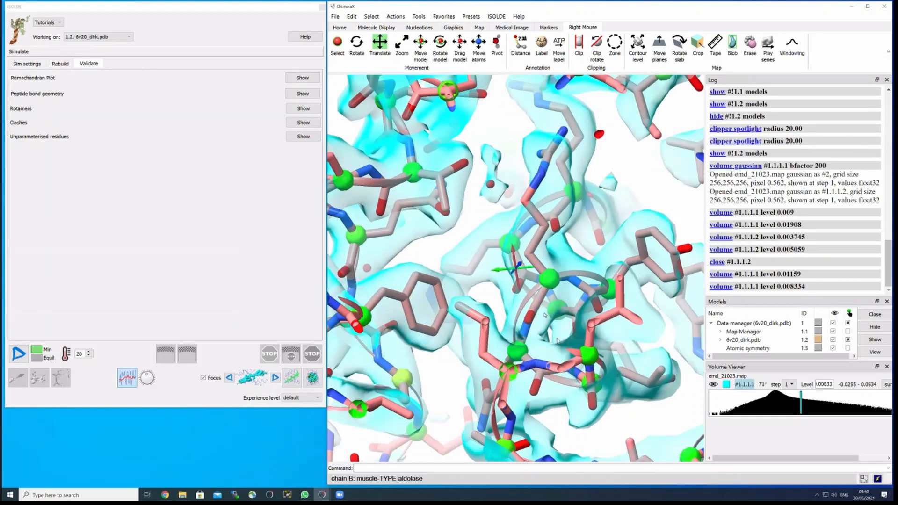
scroll(545, 316, "down", 5)
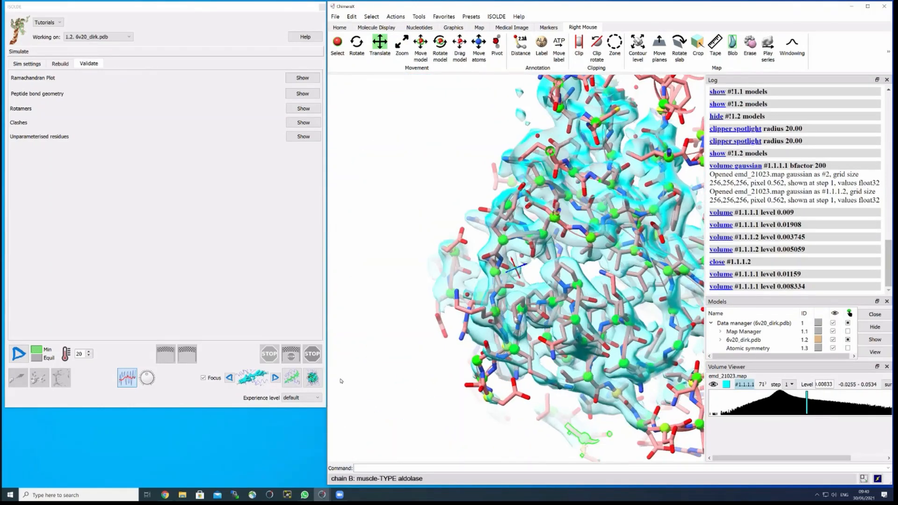
middle_click_drag(515, 319, 341, 381)
left_click_drag(451, 369, 615, 455)
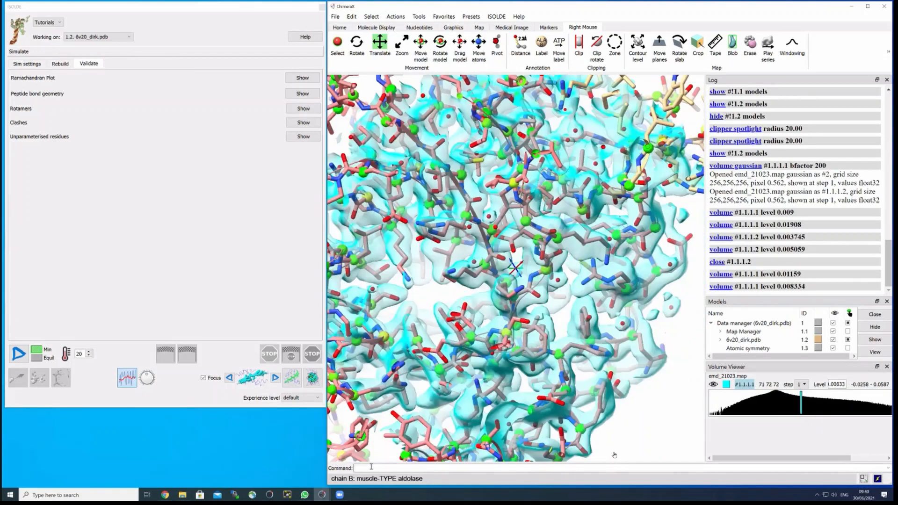
left_click(371, 467)
type("cview")
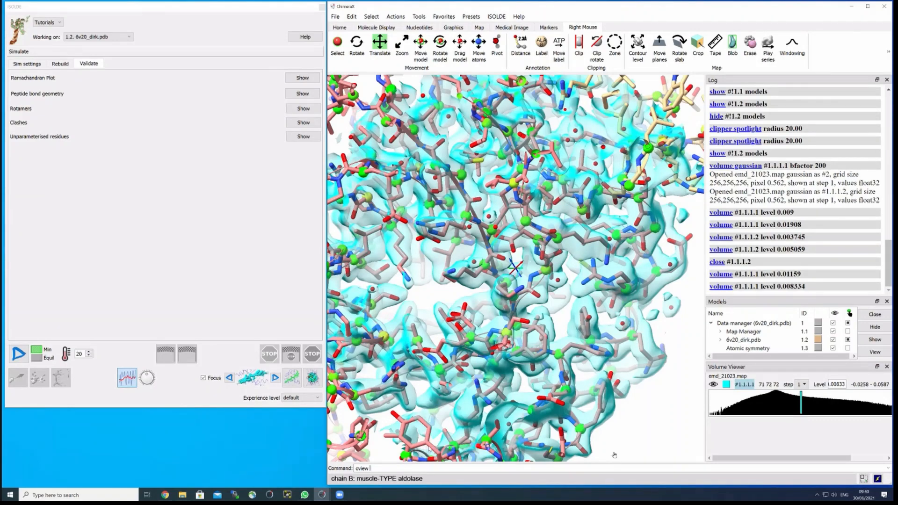
type("/A:")
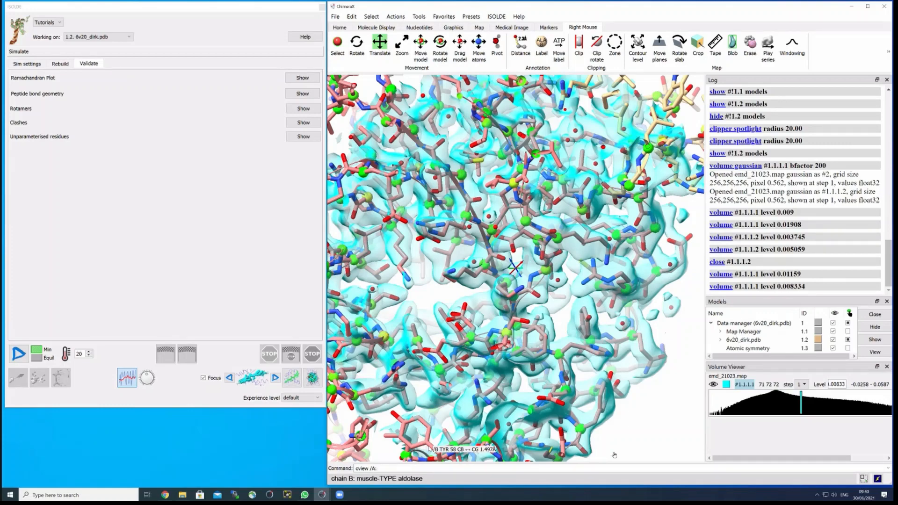
type("295")
key("Return")
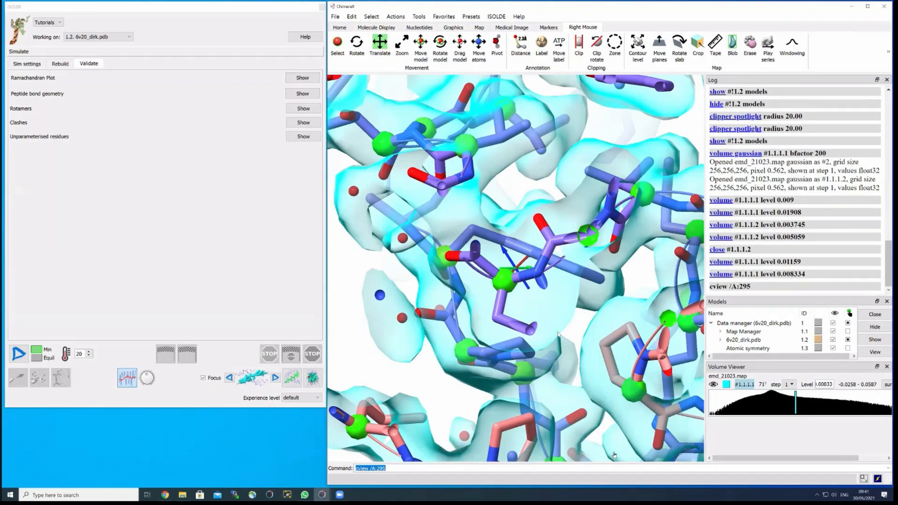
Inspect how the tryptophan side chain at residue 295 of chain A sits in its density from several angles
left_click_drag(558, 334, 580, 321)
scroll(613, 328, "up", 5)
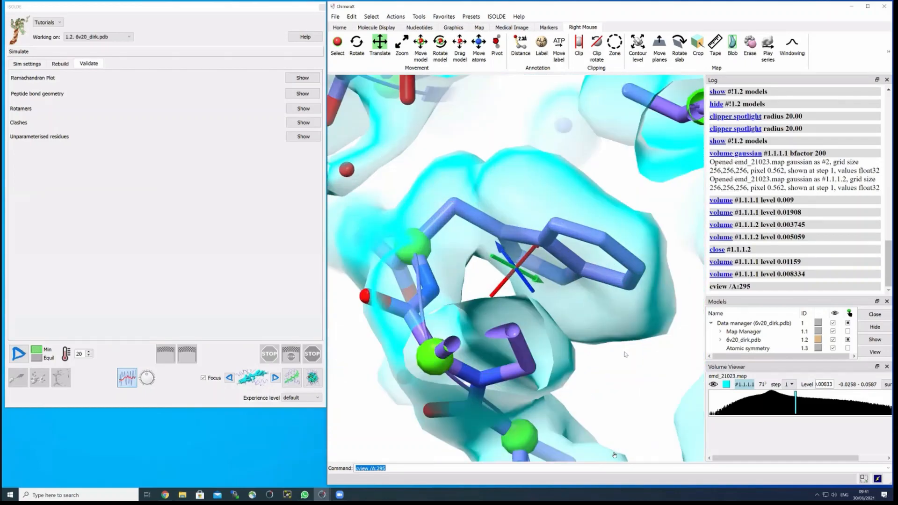
left_click_drag(614, 455, 617, 381)
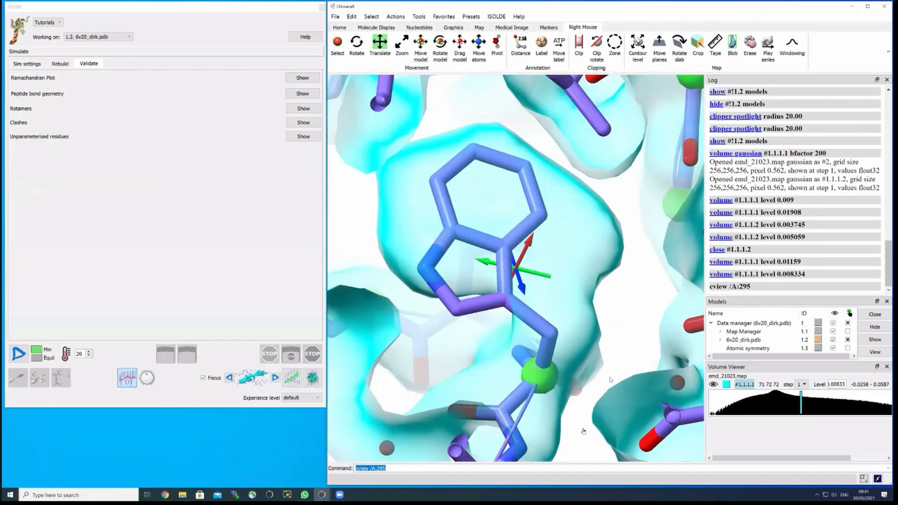
left_click_drag(605, 424, 611, 416)
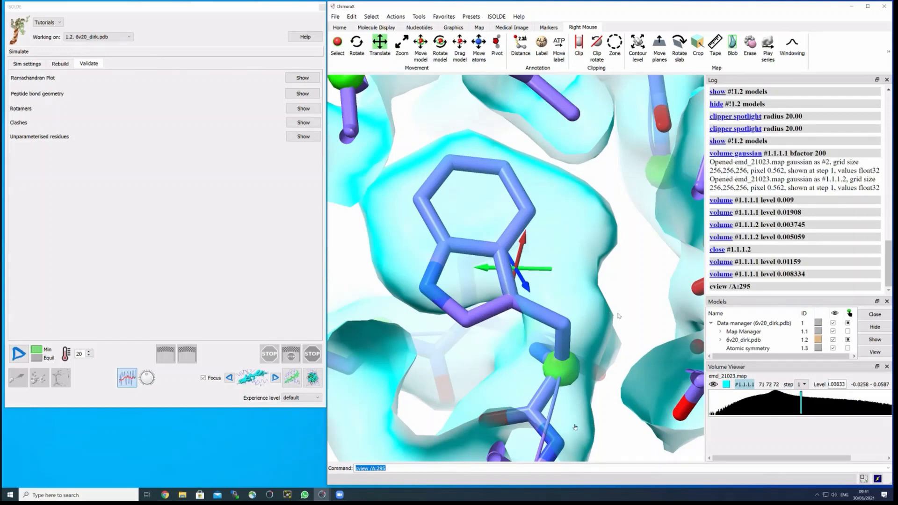
left_click_drag(617, 280, 520, 288)
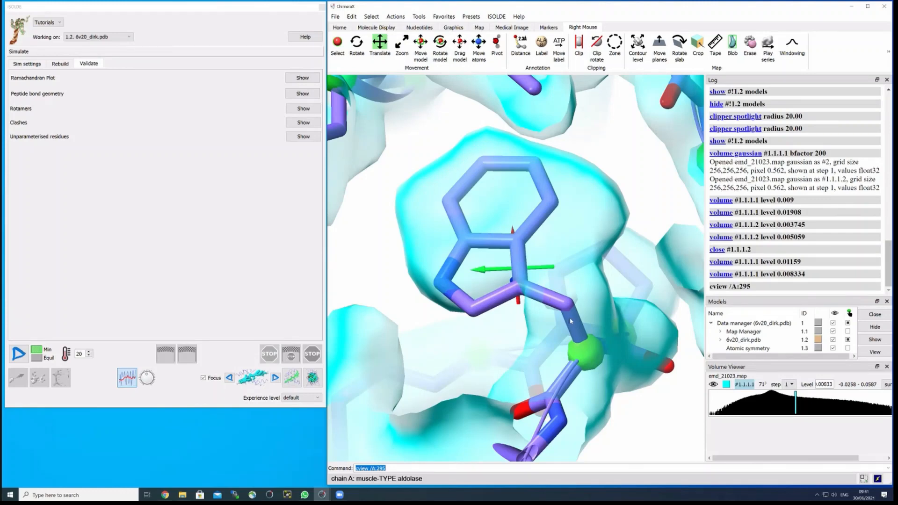
left_click_drag(489, 253, 569, 264)
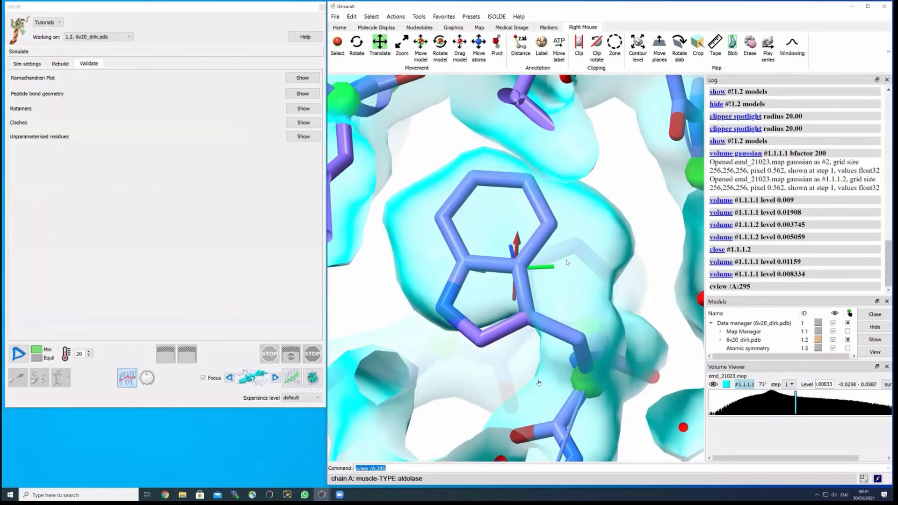
Select the alpha carbon of the tryptophan at residue 295 of chain A and set the simulation temperature to 1 K
left_click_drag(542, 383, 347, 359)
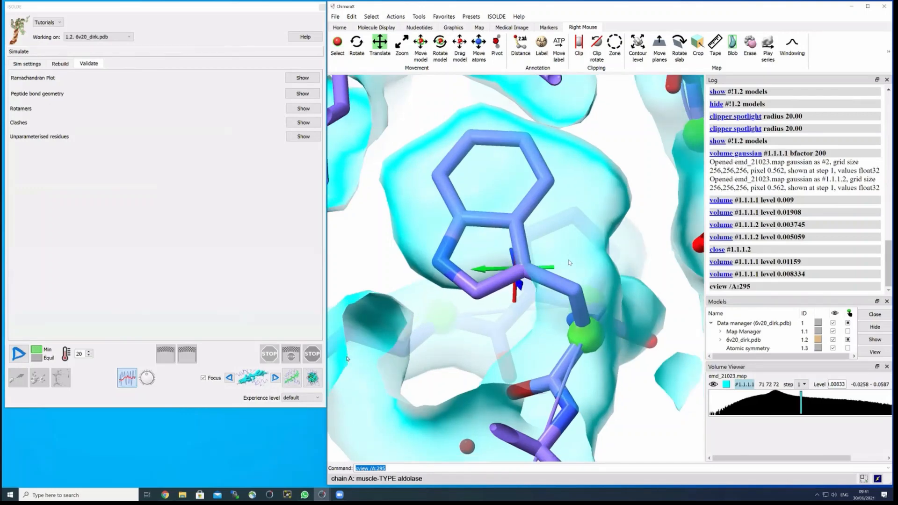
left_click(591, 335, "ctrl")
left_click_drag(584, 336, 559, 349)
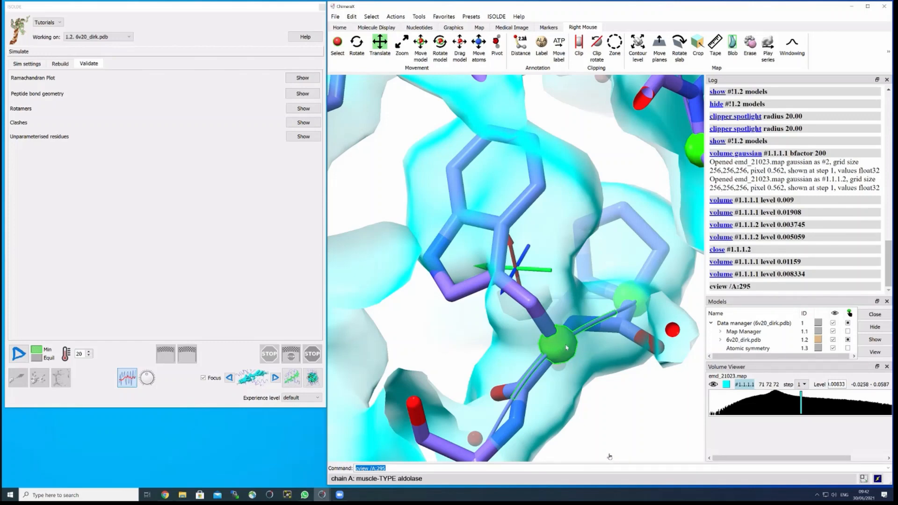
mouse_move(567, 348)
left_click(27, 64)
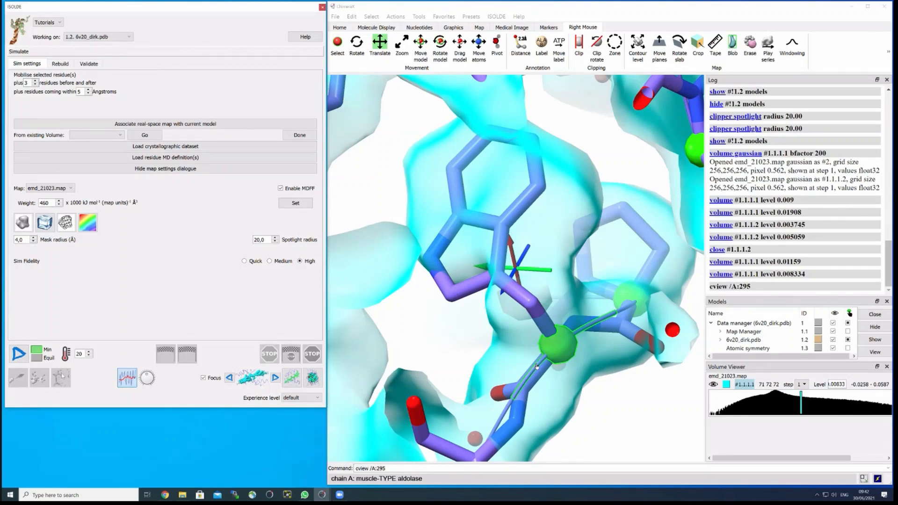
double_click(79, 354)
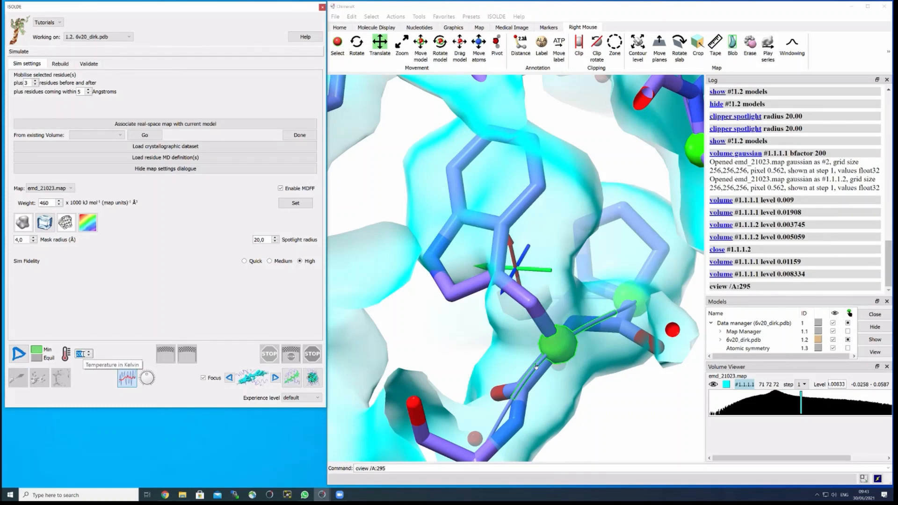
left_click_drag(83, 354, 76, 355)
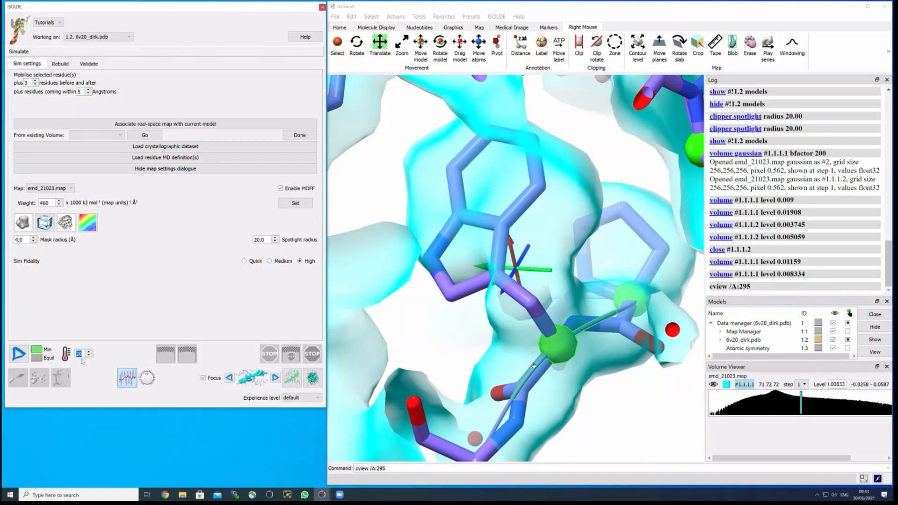
type("1")
Try to start the simulation, acknowledge the missing-template warning, and have hydrogens added to the whole model
left_click(18, 354)
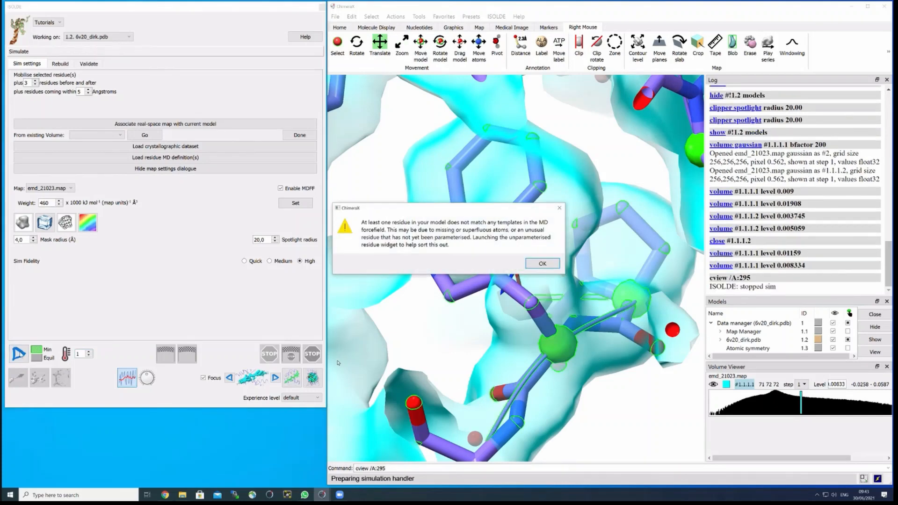
left_click_drag(413, 215, 419, 145)
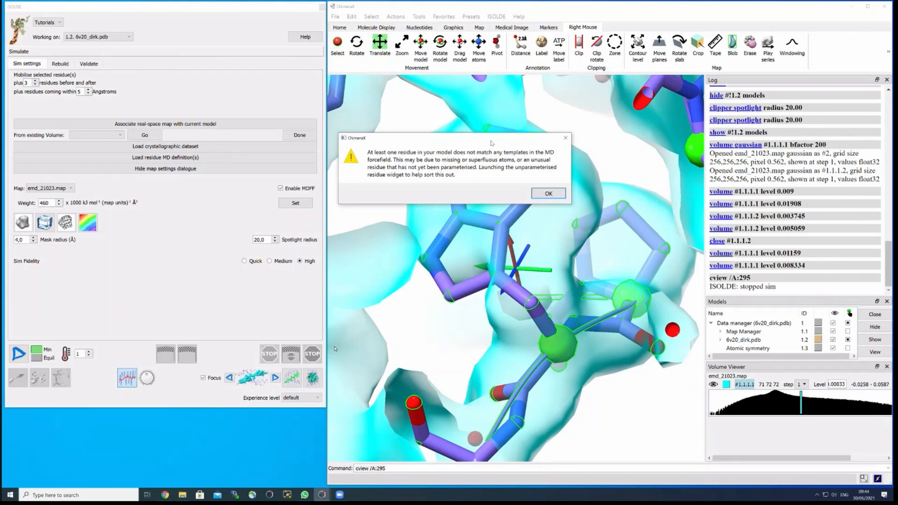
left_click(549, 193)
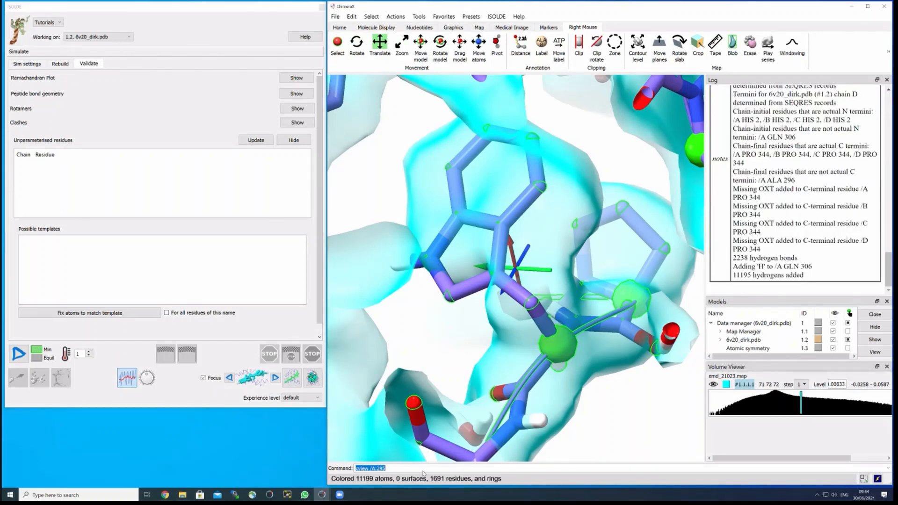
scroll(800, 206, "up", 6)
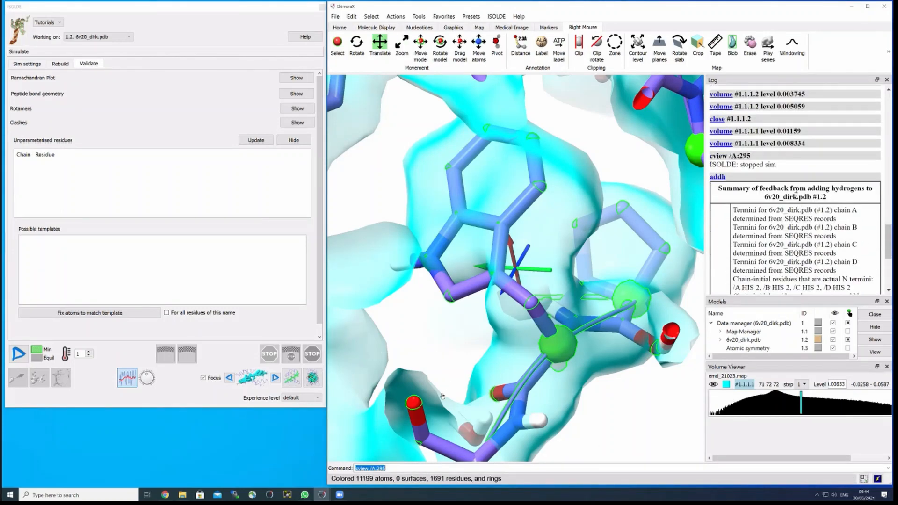
scroll(790, 188, "down", 6)
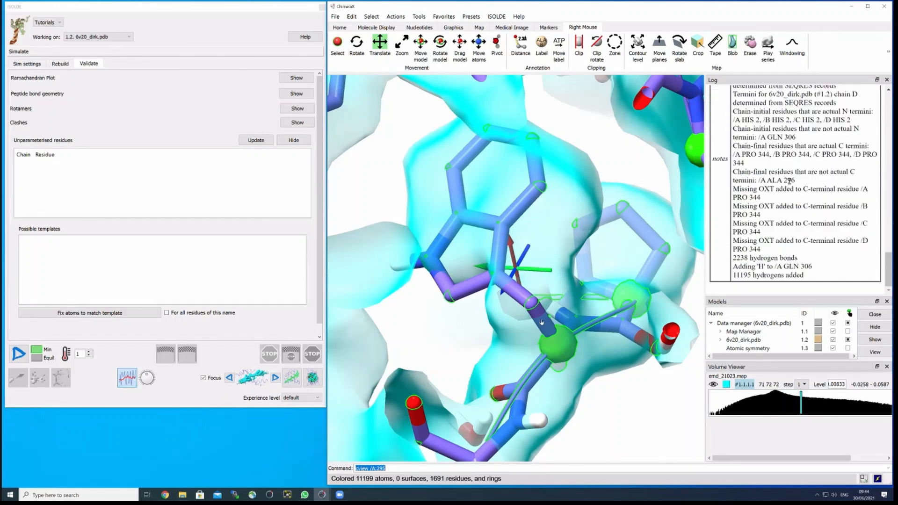
left_click_drag(733, 275, 797, 288)
left_click(404, 467)
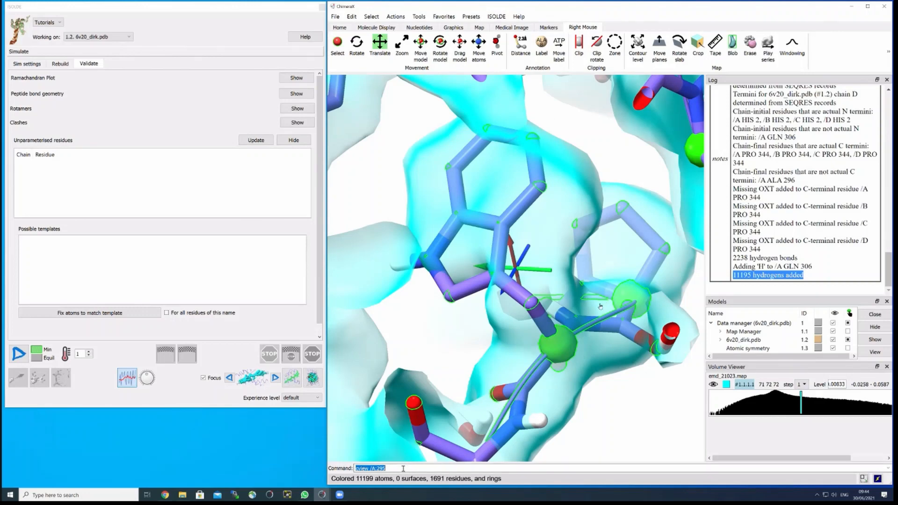
Reselect the alpha carbon of the tryptophan at residue 295 of chain A and start the simulation around it
left_click(561, 349, "ctrl")
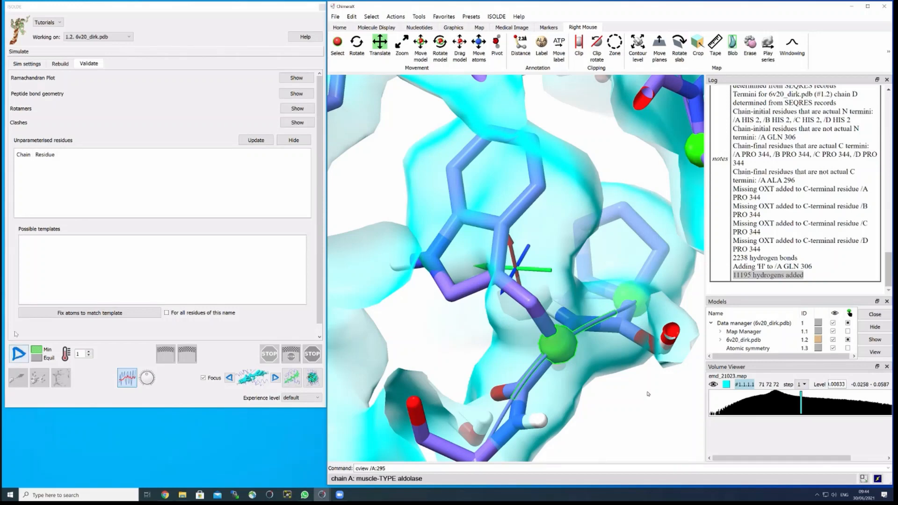
left_click(27, 64)
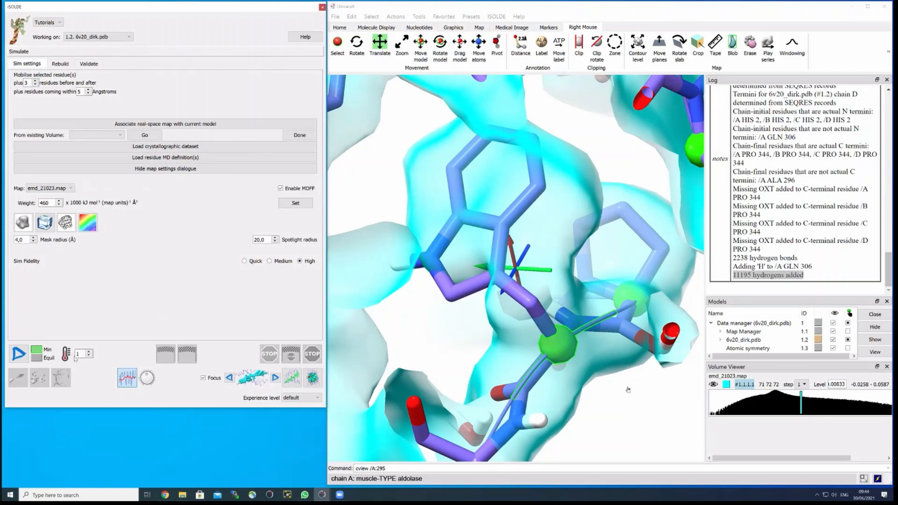
left_click(19, 354)
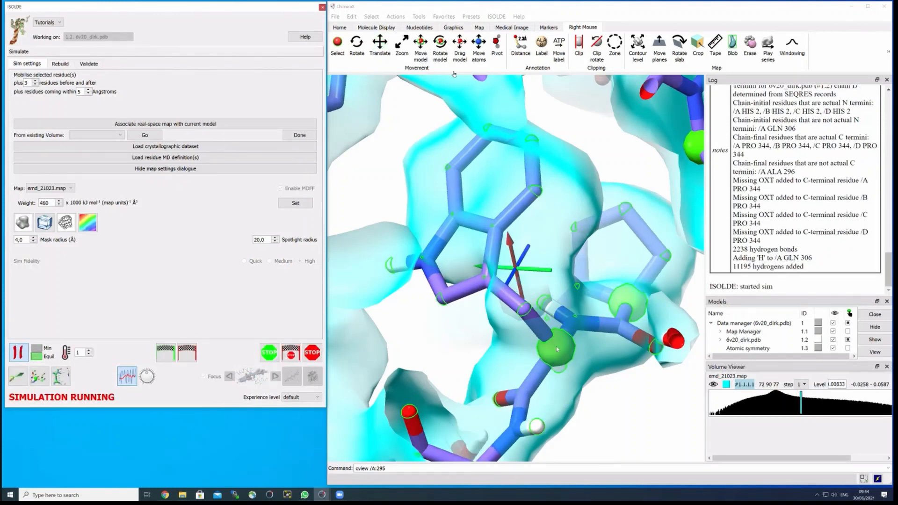
mouse_move(557, 349)
left_mouse_down()
mouse_move(552, 364)
mouse_move(563, 347)
mouse_move(566, 356)
left_mouse_up()
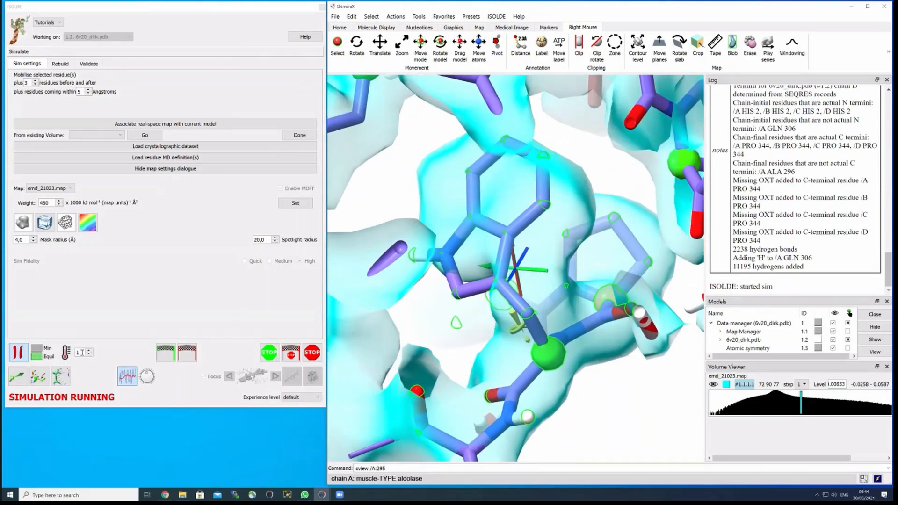
Raise the running simulation's temperature to 100 K and bring it down to 10 K
left_click(99, 380)
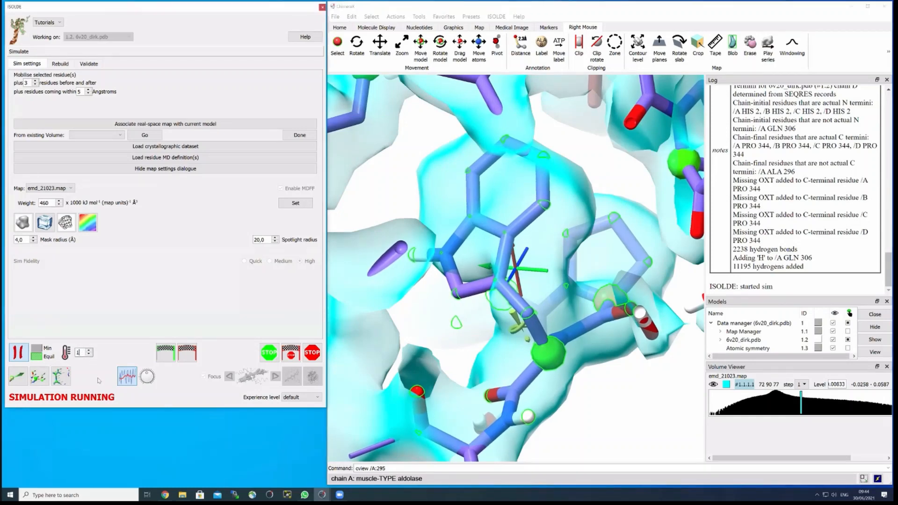
type("0")
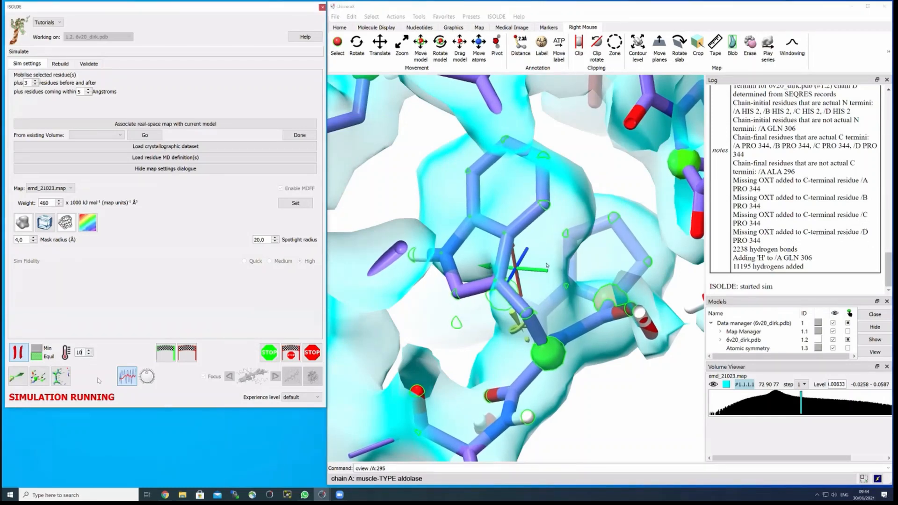
type("0")
key("Return")
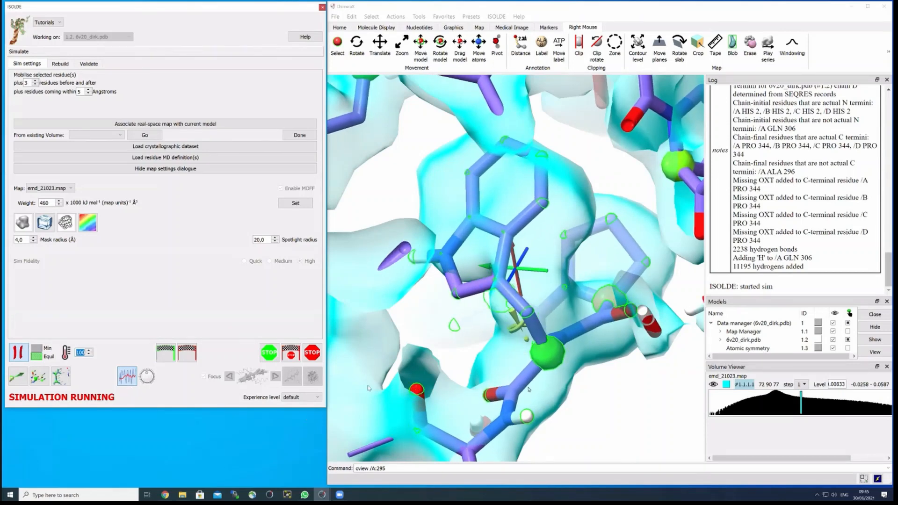
type("10")
key("Return")
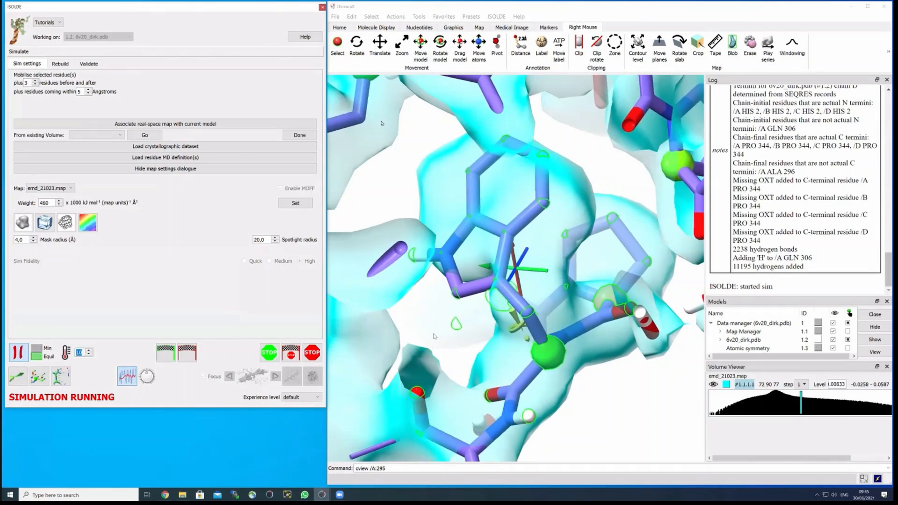
mouse_move(431, 347)
left_mouse_down()
mouse_move(420, 349)
mouse_move(428, 346)
left_mouse_up()
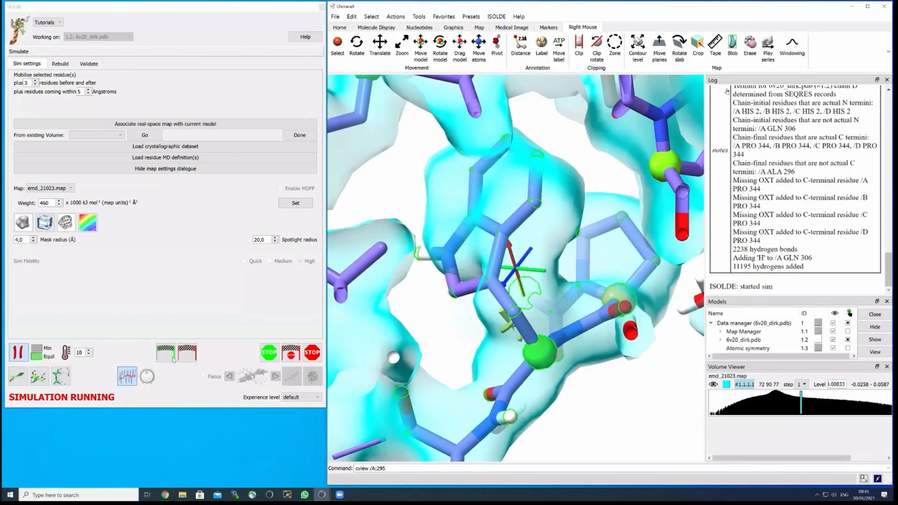
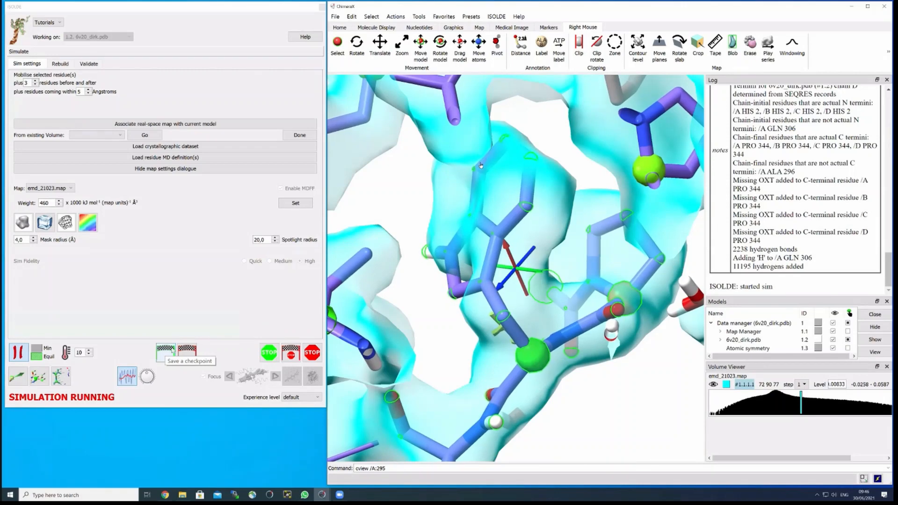
Save a checkpoint, tug the tryptophan's alpha carbon towards the upper part of its density, and save another checkpoint
left_click(167, 352)
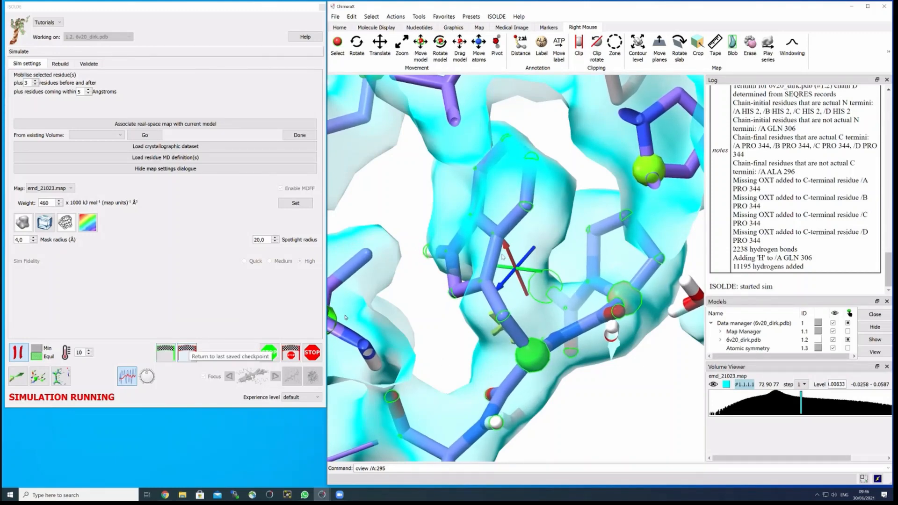
right_click_drag(537, 353, 380, 190)
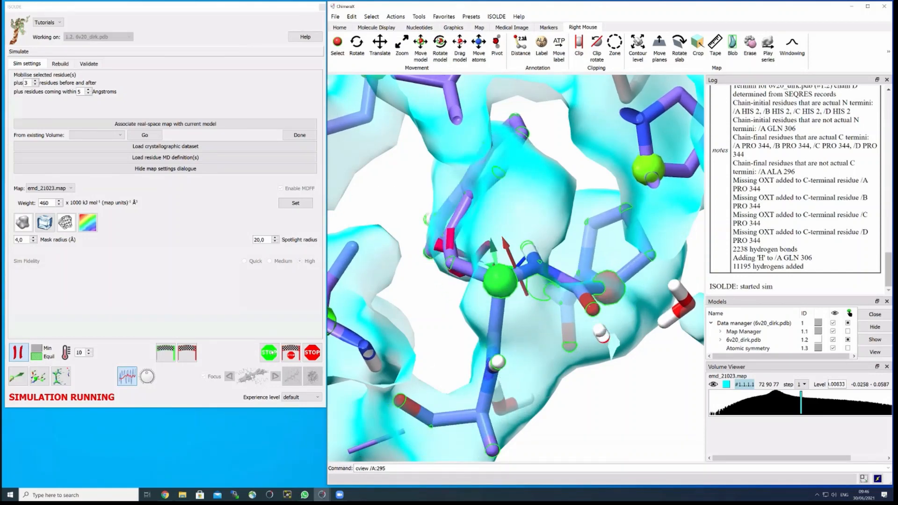
left_click(168, 358)
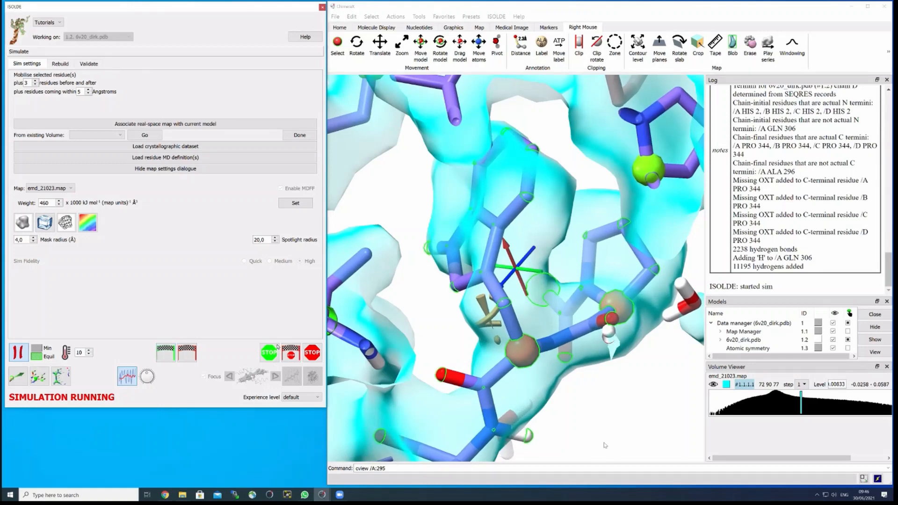
Tug the tryptophan's alpha carbon down out of the density and return to the last saved checkpoint
right_click_drag(523, 351, 607, 447)
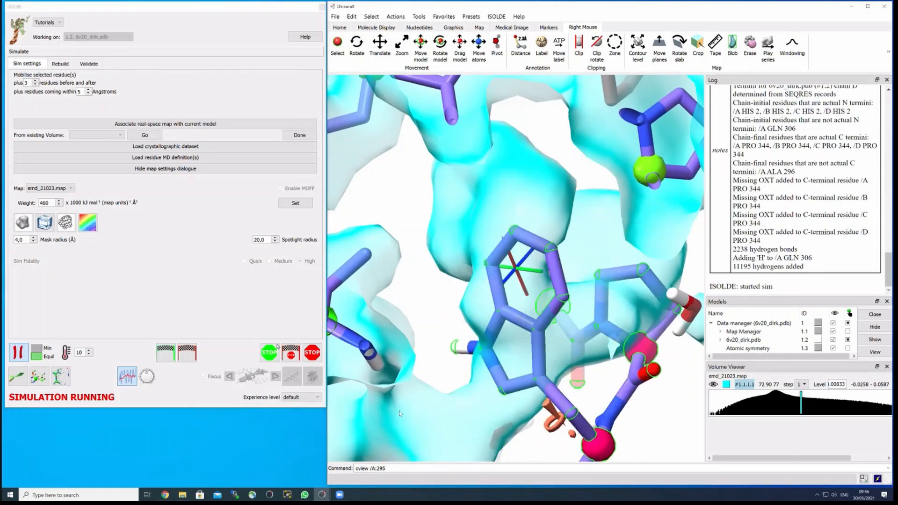
left_click(191, 354)
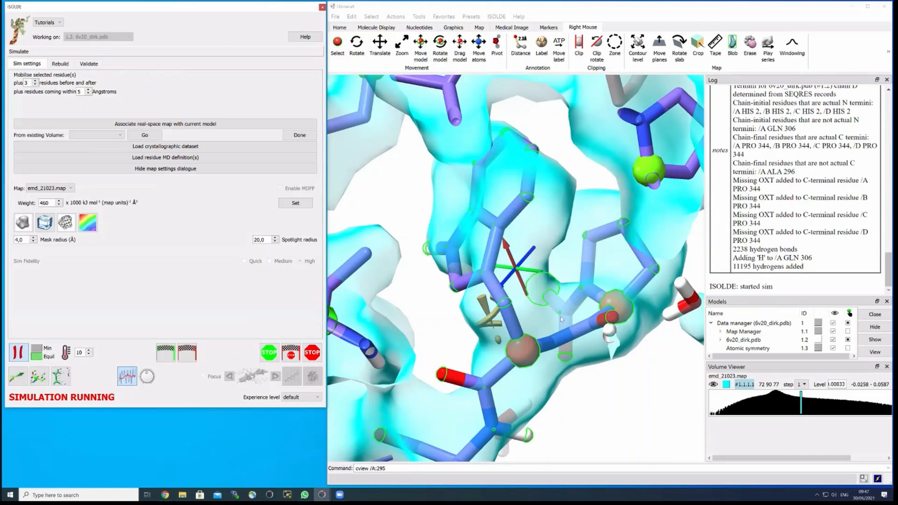
Select only the alpha carbon of A 295 TRP and open the rebuilding tools for that residue
left_click_drag(561, 319, 579, 375)
scroll(523, 328, "up", 3)
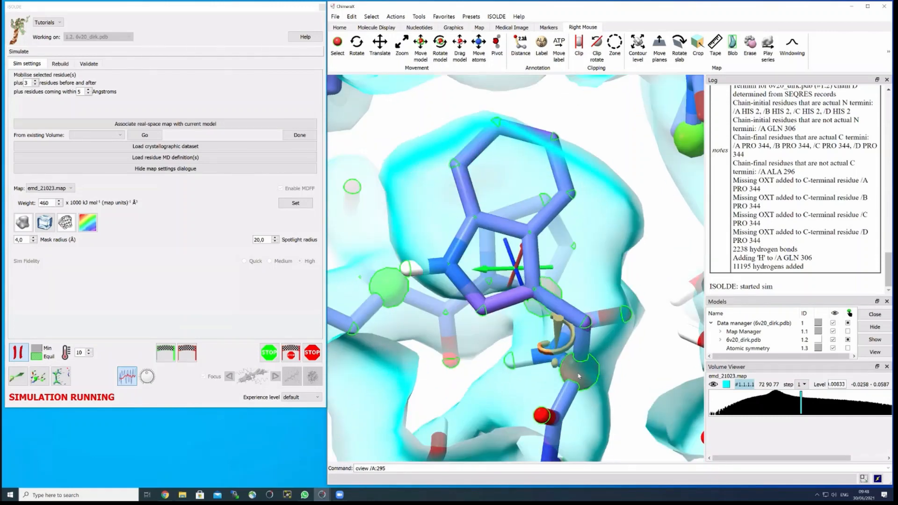
left_click(579, 376, "ctrl")
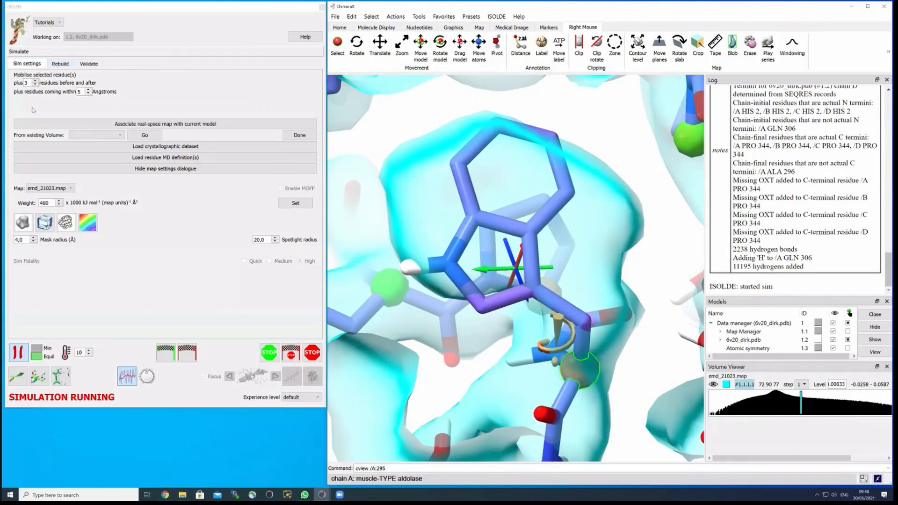
left_click(60, 63)
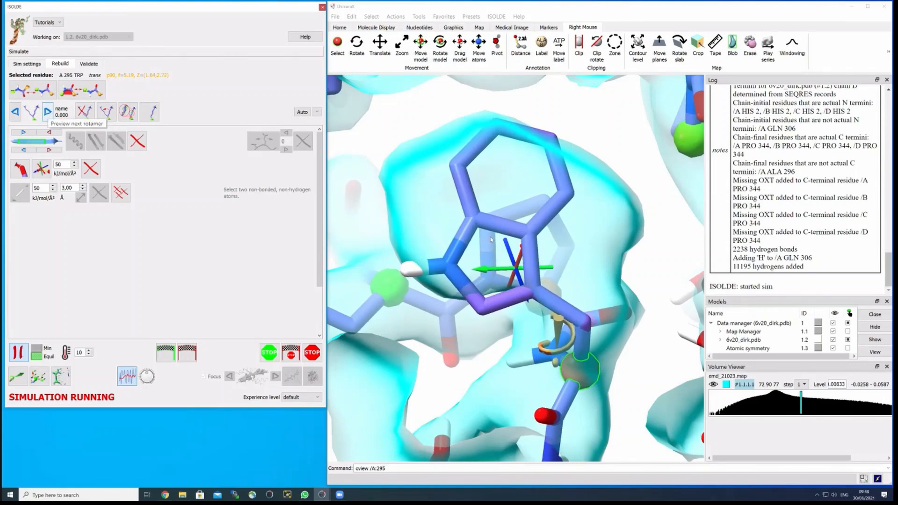
Preview the alternative rotamers of A 295 TRP up to p-90 and commit the previewed rotamer to the side chain
scroll(482, 134, "down", 2)
middle_click_drag(482, 134, 437, 111)
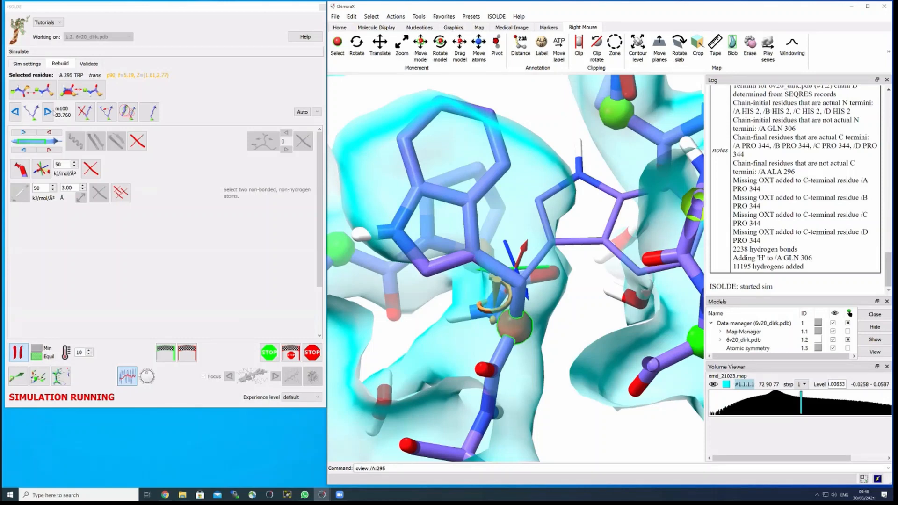
left_click(48, 112)
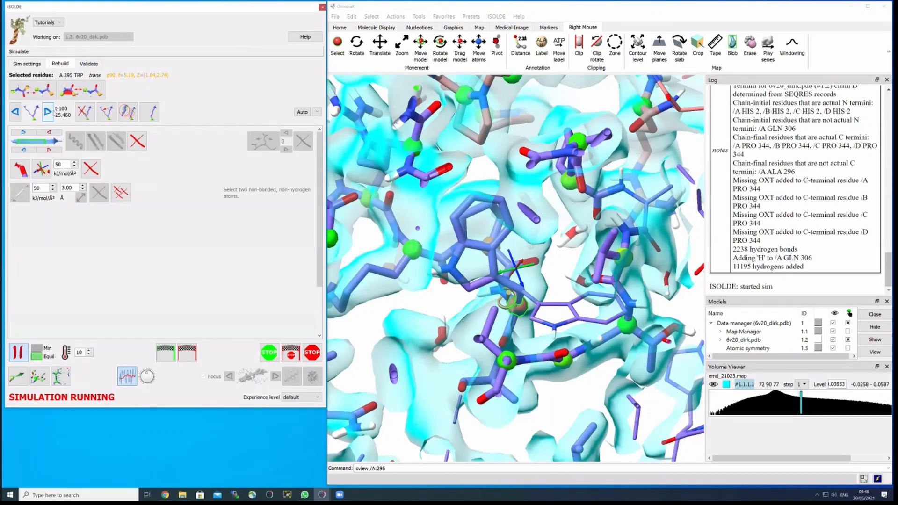
left_click(48, 112)
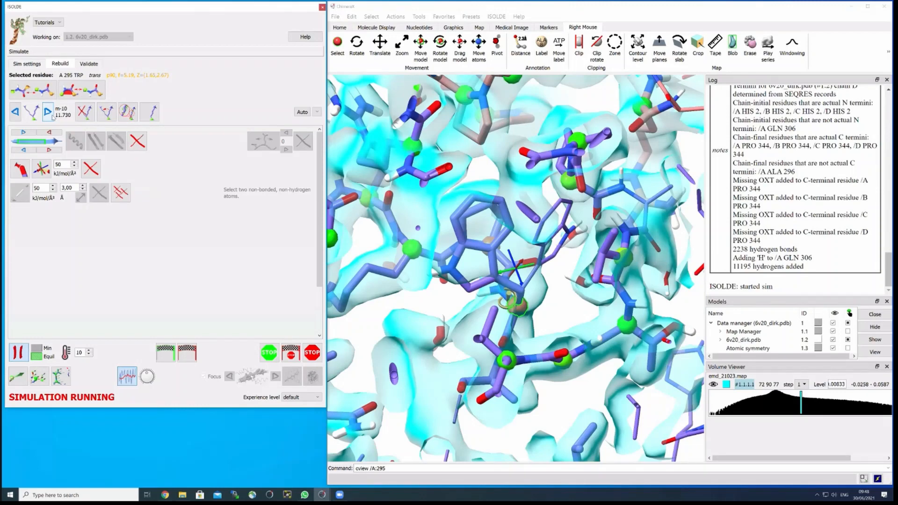
left_click(48, 112)
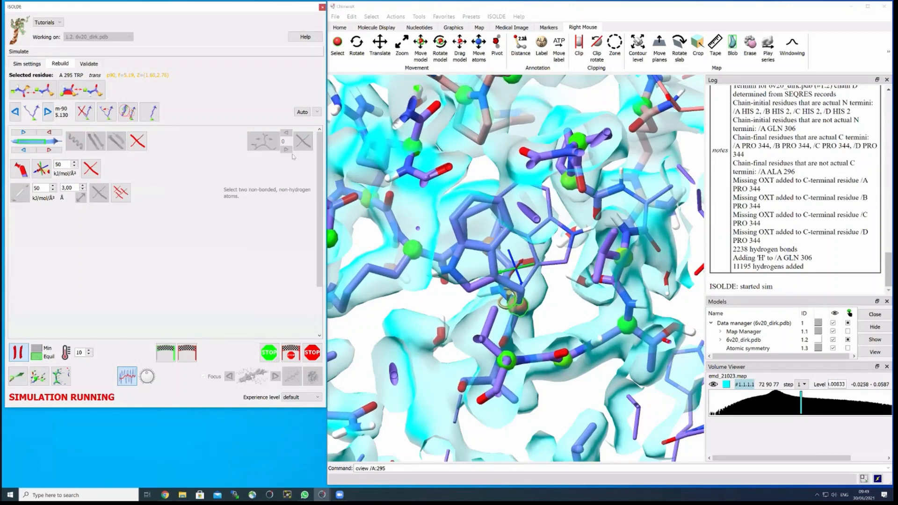
left_click(48, 112)
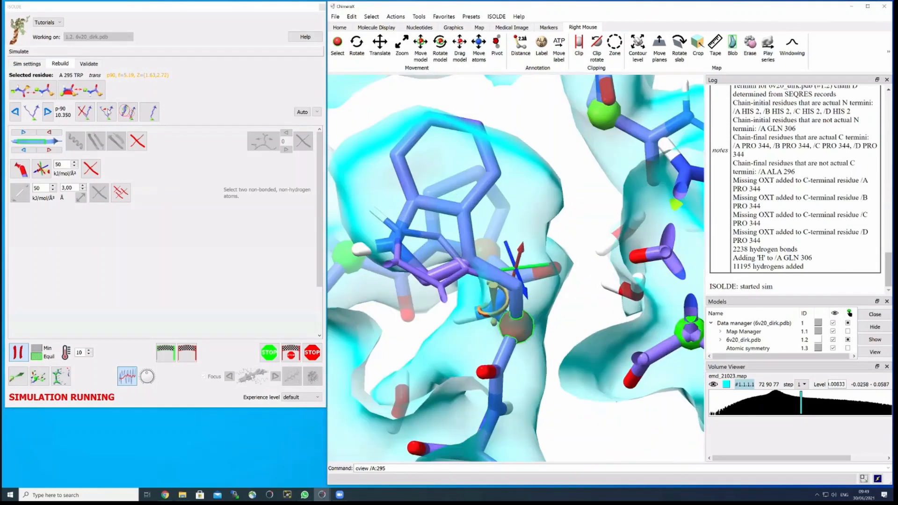
left_click(107, 112)
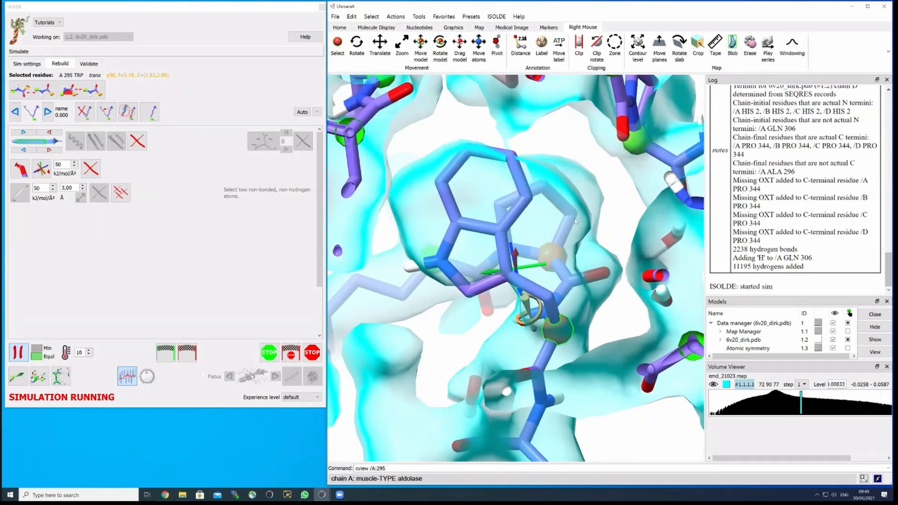
Tug the side chain of A 295 TRP into its density and stop the simulation, keeping the current coordinates
right_click_drag(576, 222, 564, 242)
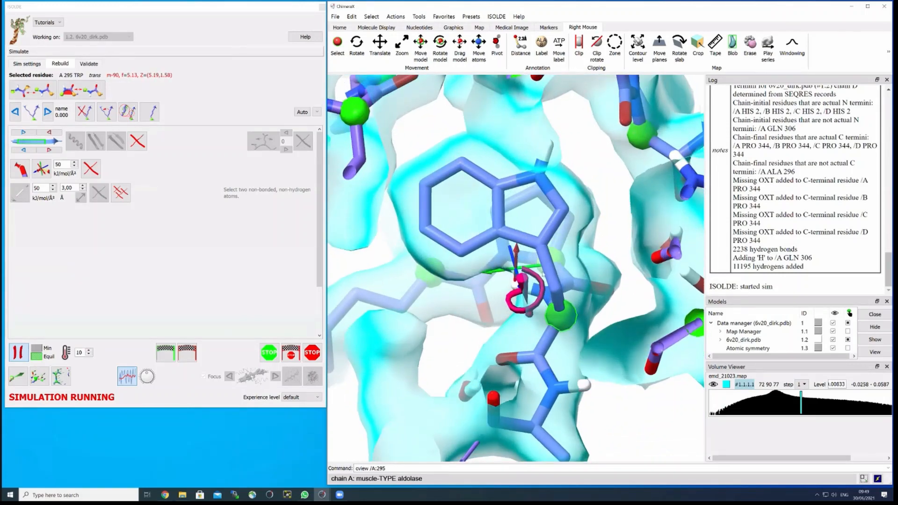
scroll(543, 273, "up", 3)
left_click_drag(492, 381, 543, 338)
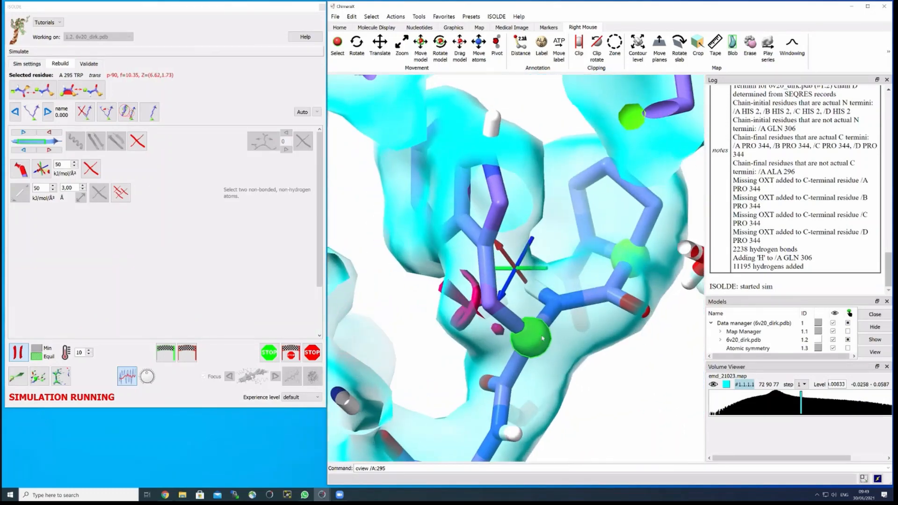
left_click_drag(460, 306, 548, 277)
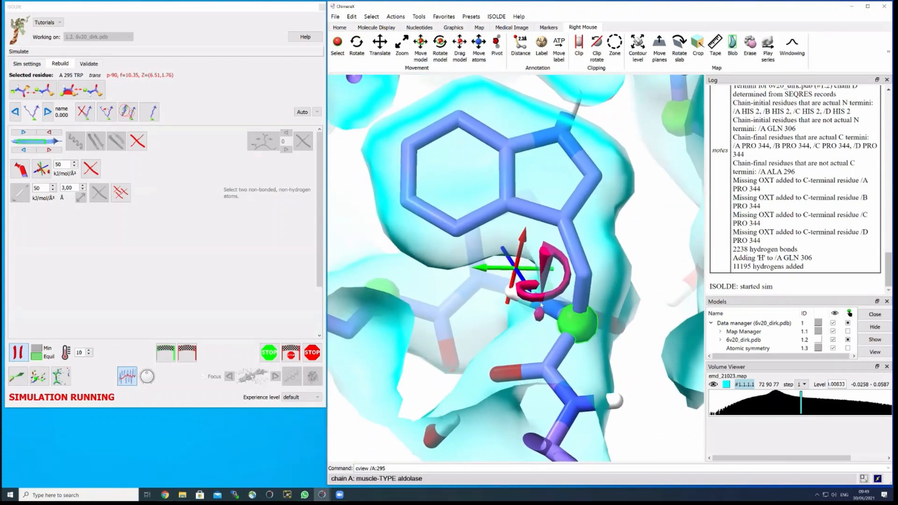
middle_click_drag(545, 281, 541, 287)
left_click_drag(542, 287, 545, 307)
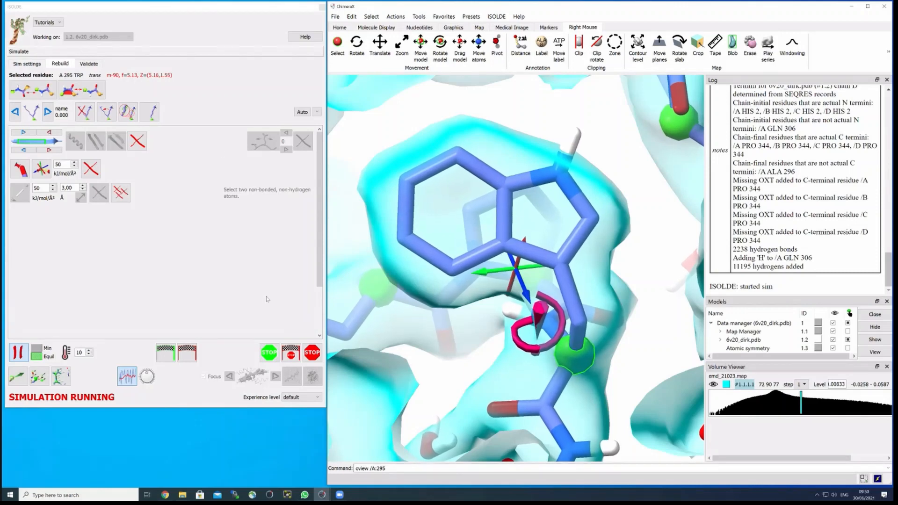
left_click(270, 354)
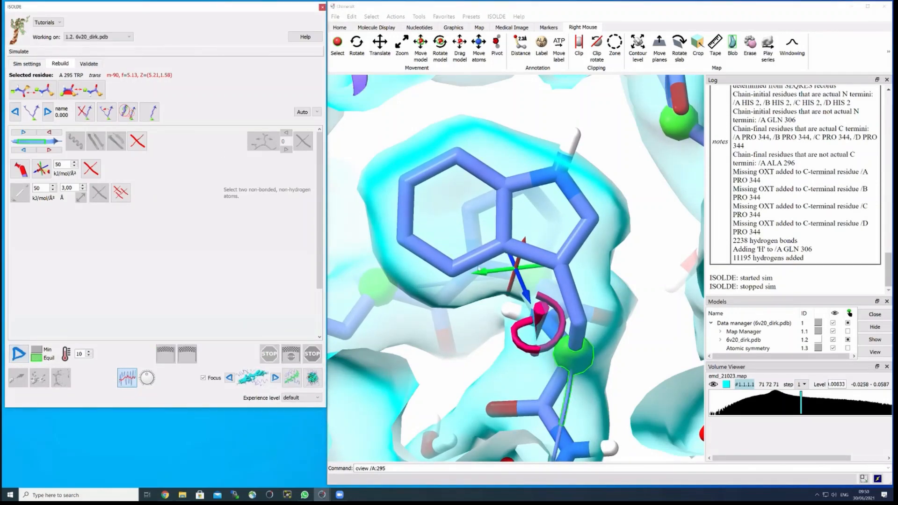
List the rotamer outliers in the validation tools and compare the worst-scoring entry with the tryptophan's fit in the density
left_click_drag(537, 289, 509, 288)
left_click(88, 63)
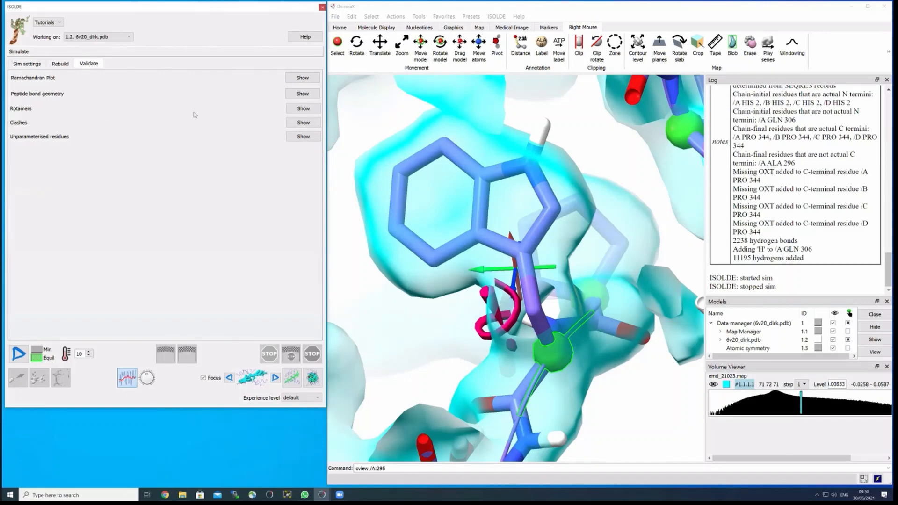
left_click(302, 109)
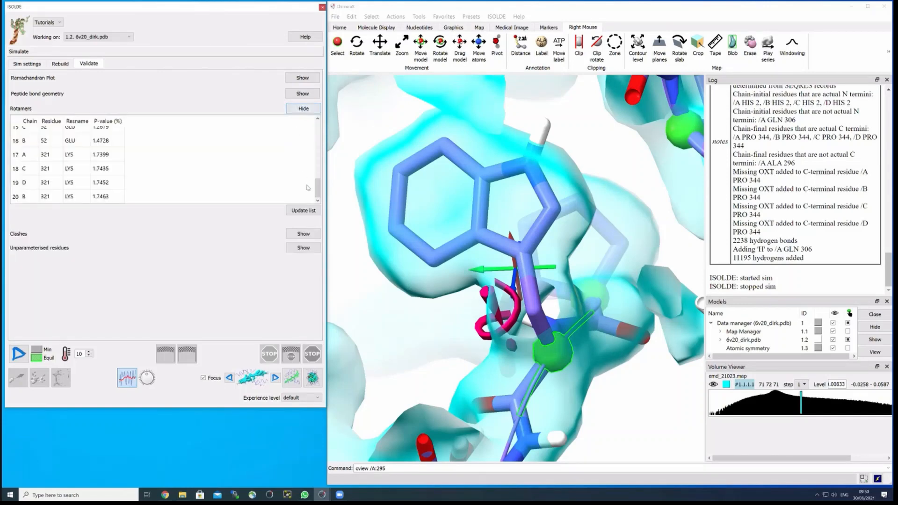
scroll(308, 188, "up", 5)
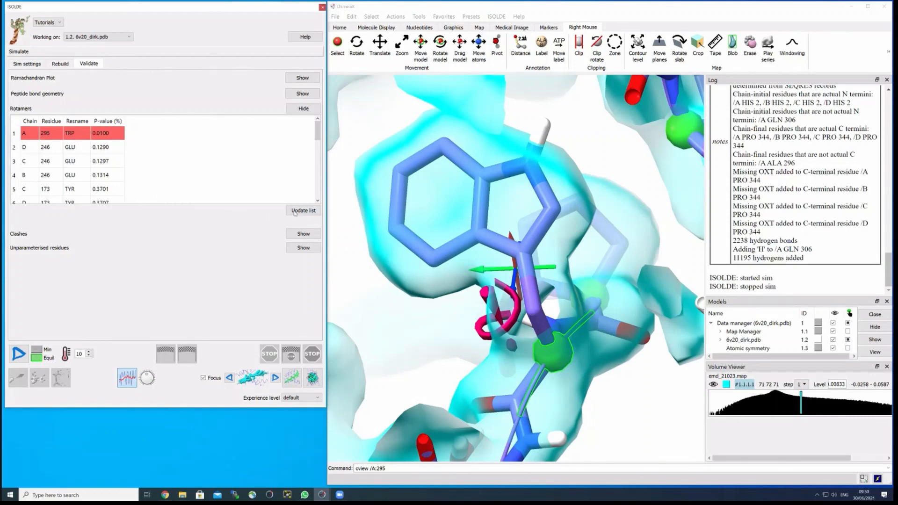
scroll(493, 263, "down", 3)
left_click_drag(493, 263, 384, 256)
left_click_drag(411, 253, 480, 249)
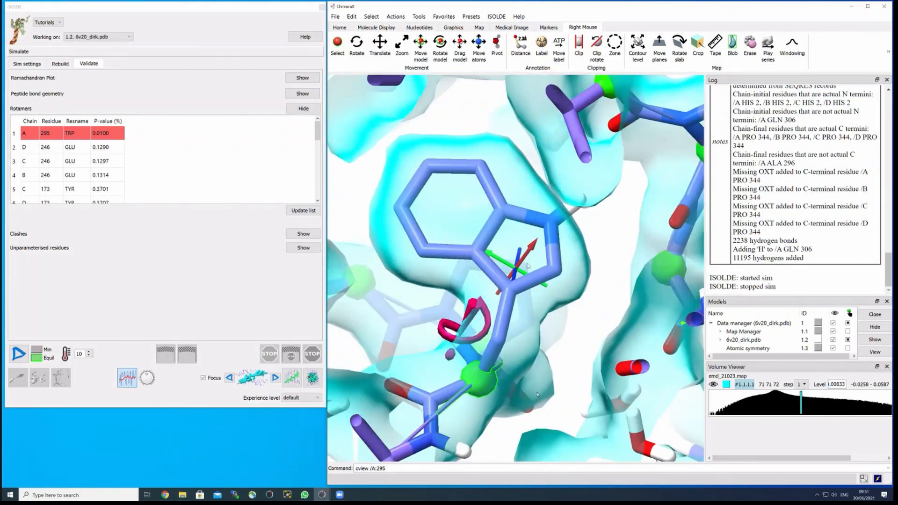
Display the model's hydrogen bonds with the hbonds command and examine those around the tryptophan's indole NH group
left_click_drag(534, 234, 534, 213)
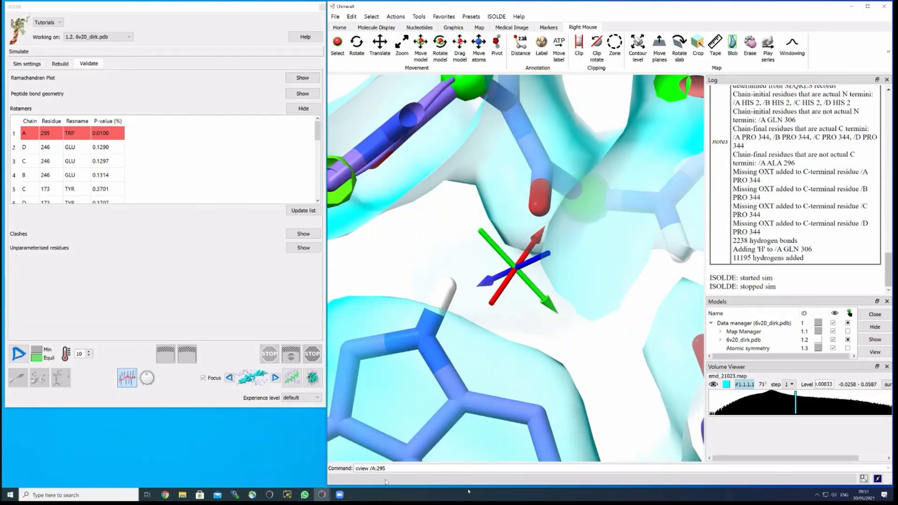
left_click_drag(388, 468, 350, 467)
type("hbonds")
key("Return")
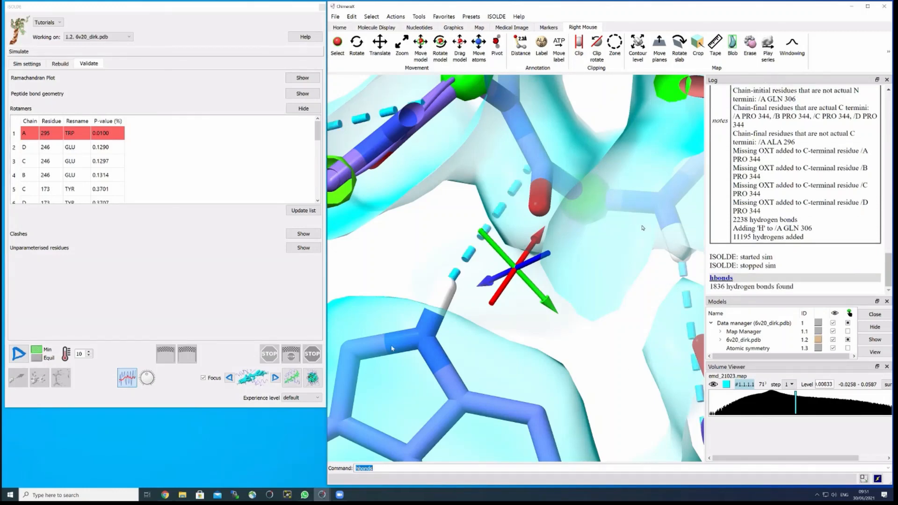
left_click_drag(641, 234, 677, 237)
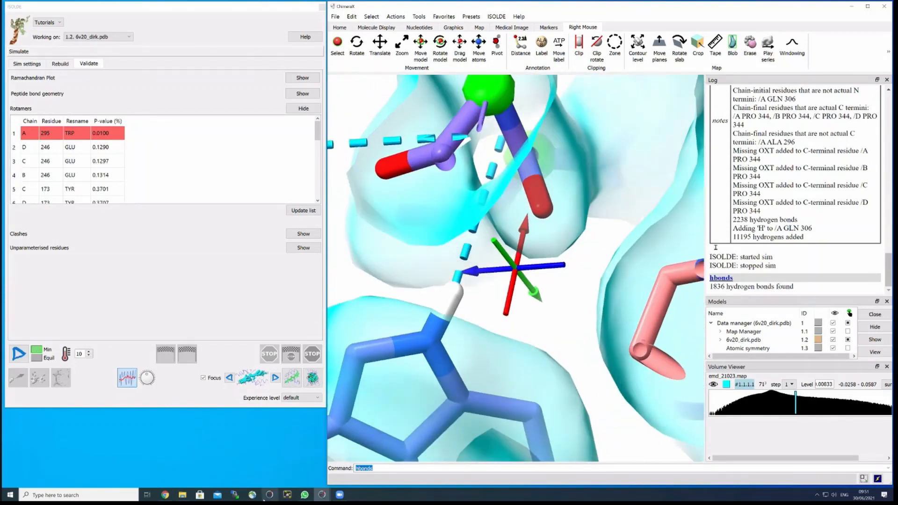
key("Return")
scroll(481, 222, "down", 2)
left_click_drag(481, 221, 566, 297)
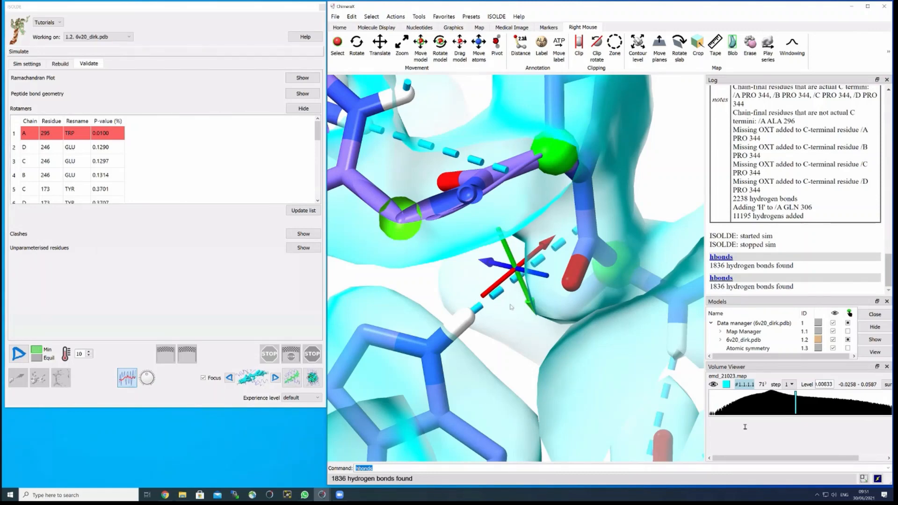
left_click_drag(512, 308, 416, 348)
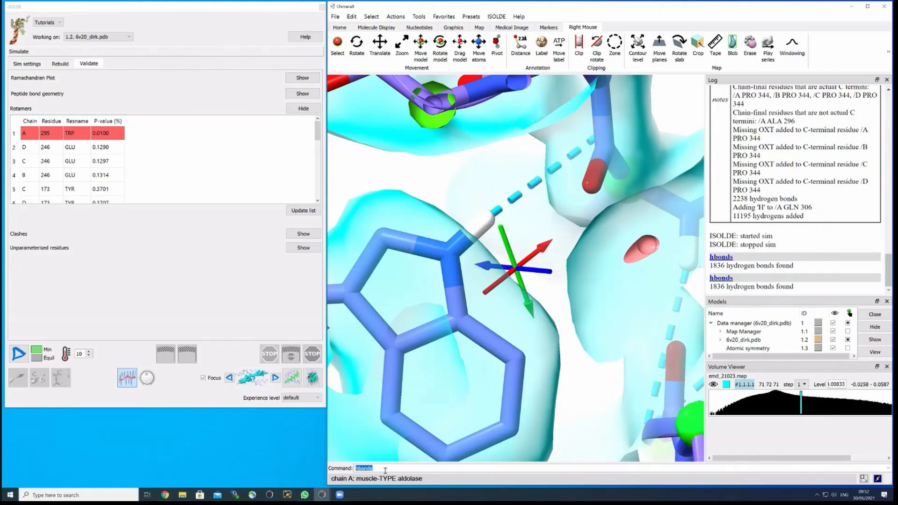
mouse_move(444, 373)
left_mouse_down()
mouse_move(442, 392)
mouse_move(441, 381)
left_mouse_up()
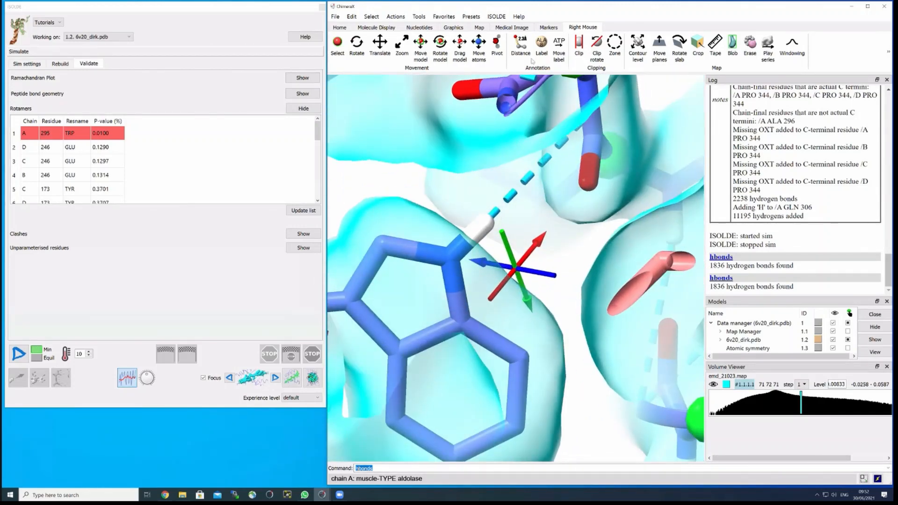
Find the hydrogen-bond analysis tools and hide all displayed hydrogen bonds
left_click(549, 27)
left_click(515, 28)
left_click(480, 27)
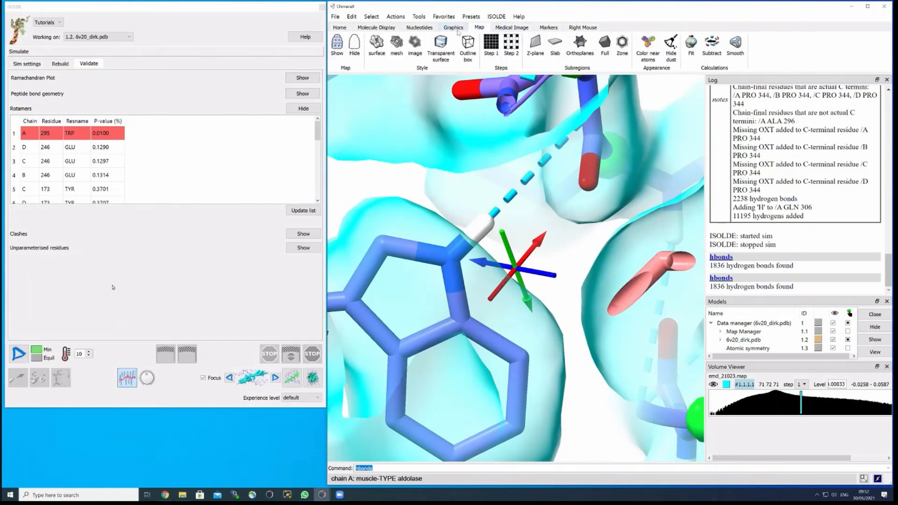
left_click(453, 28)
left_click(423, 28)
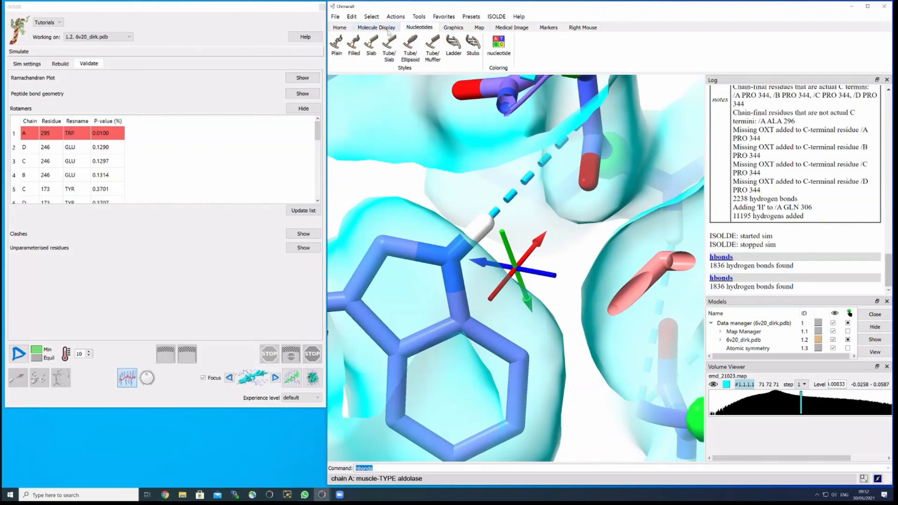
left_click(386, 29)
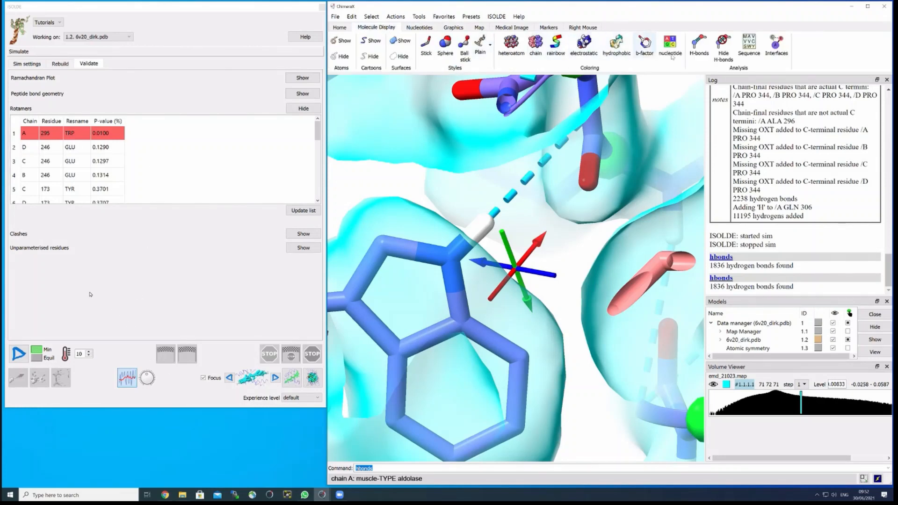
left_click(722, 45)
Select everything in the model that is not protein, using sel ~protein
left_click_drag(494, 228, 446, 283)
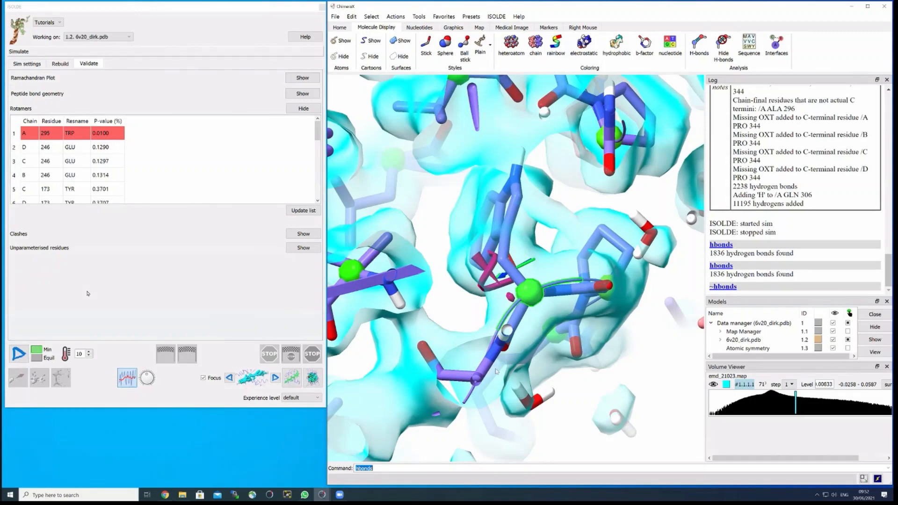
left_click_drag(648, 317, 547, 267)
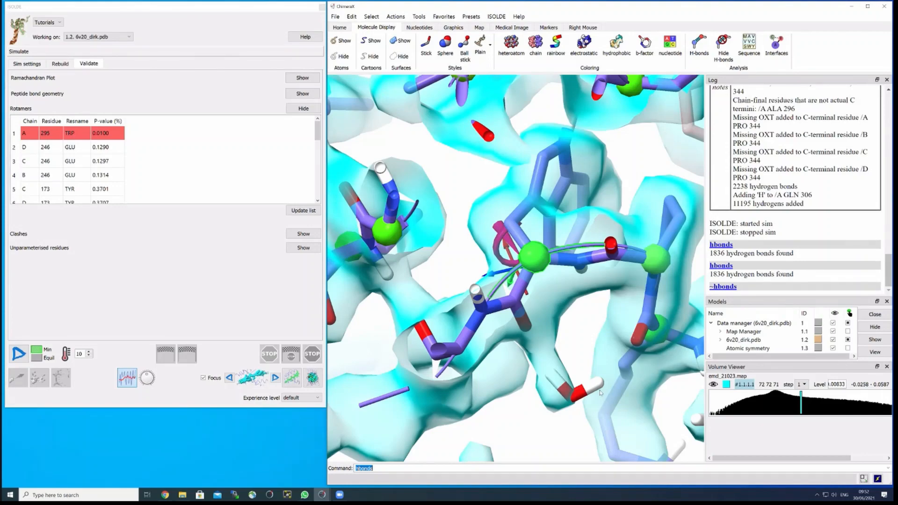
left_click_drag(600, 393, 550, 352)
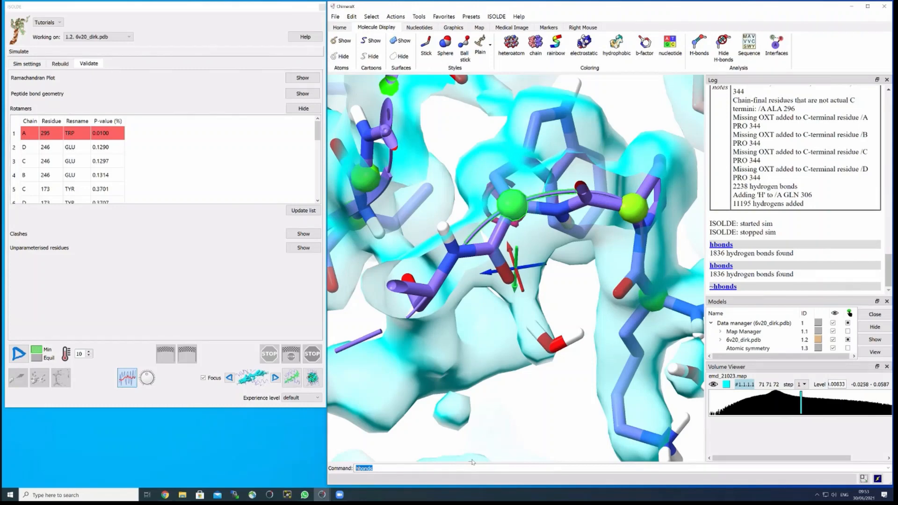
key("BackSpace")
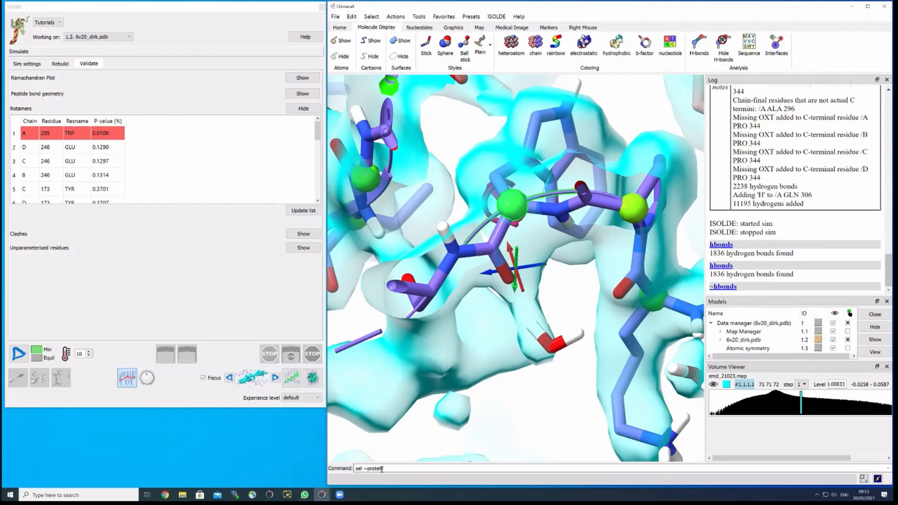
key("Return")
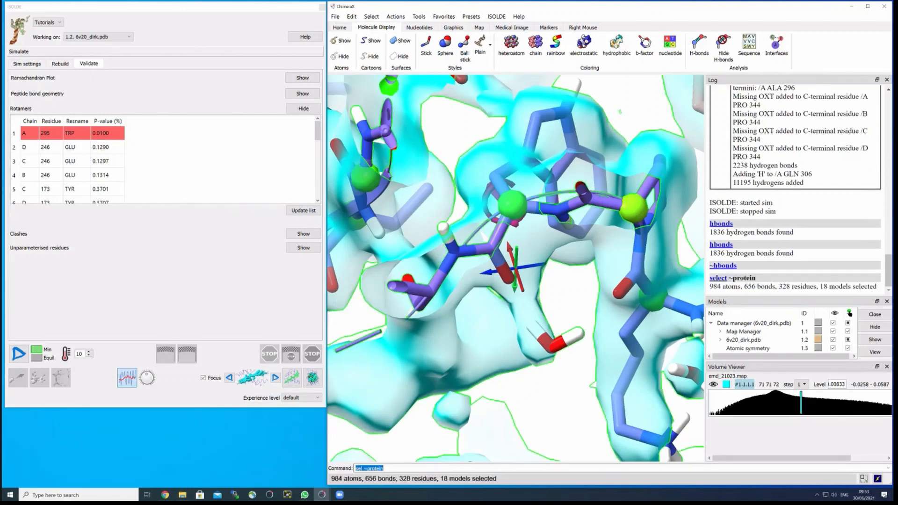
Hide the emd_21023 density map and delete the selected water molecules with del sel
left_click_drag(482, 234, 522, 356)
left_click(713, 385)
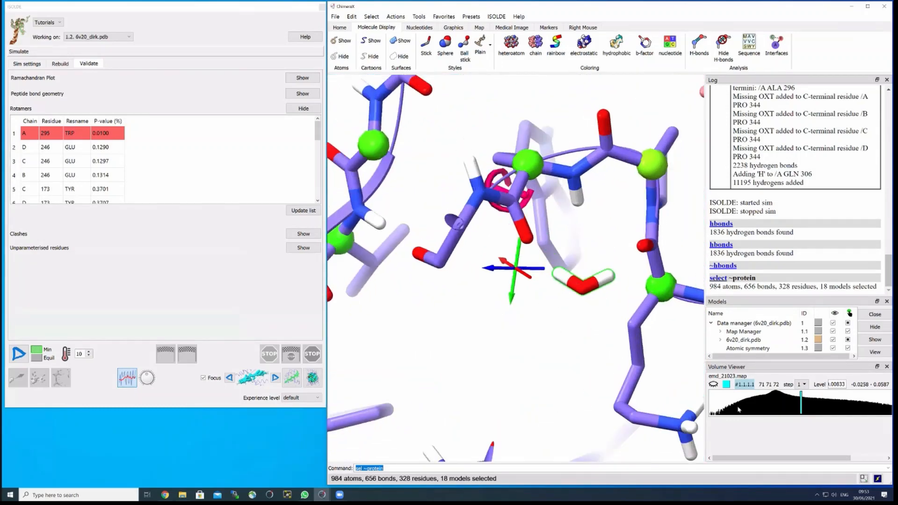
left_click(714, 385)
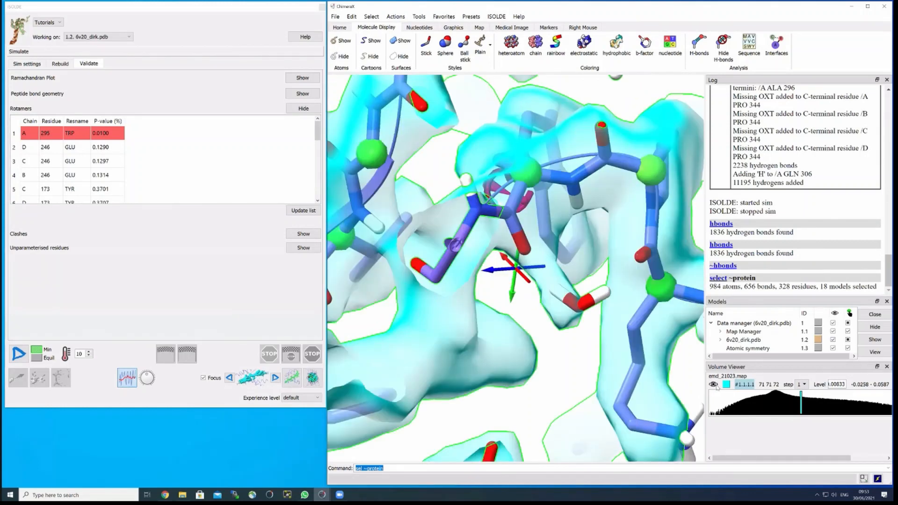
left_click(714, 385)
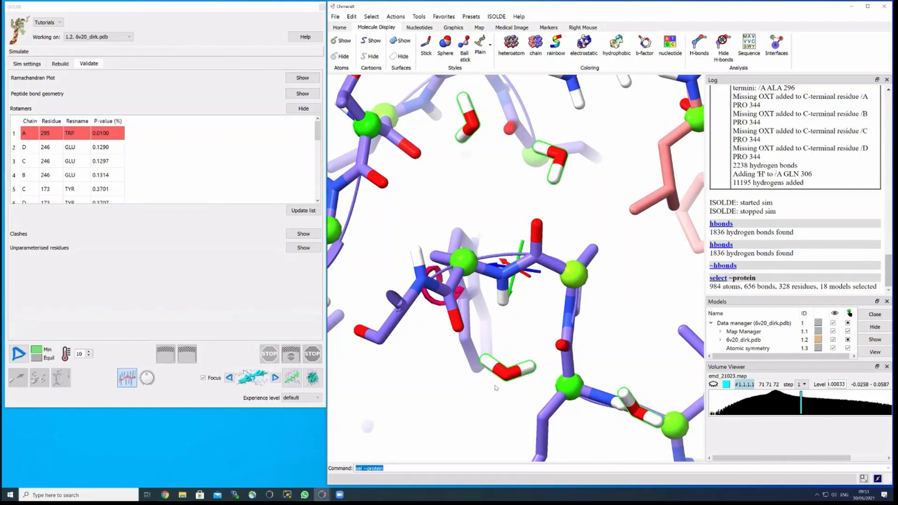
mouse_move(503, 380)
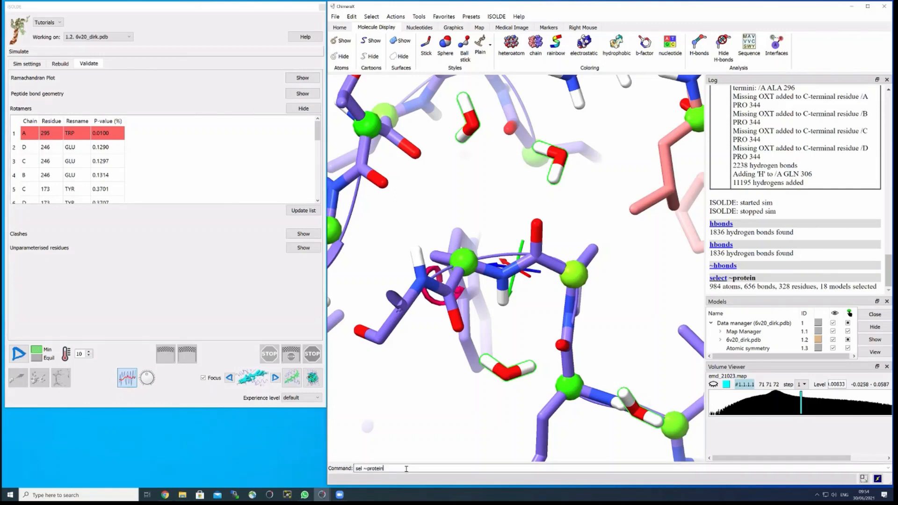
type("del sel")
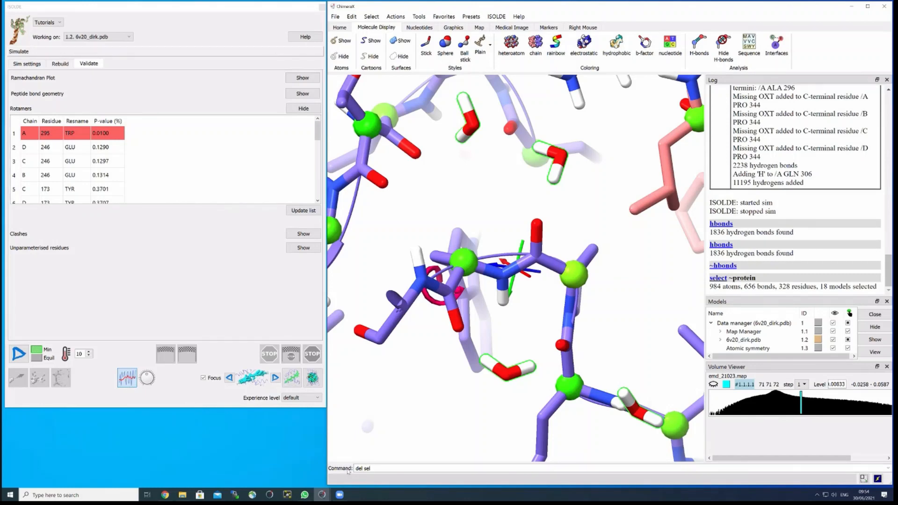
key("Return")
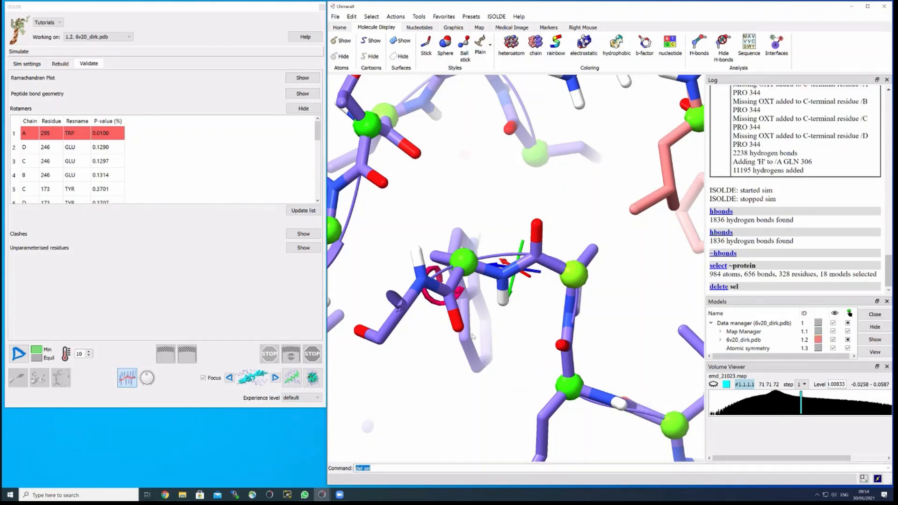
Show the emd_21023 density map again and examine the density around A 295 TRP without the waters
scroll(477, 327, "down", 3)
left_click_drag(476, 319, 474, 331)
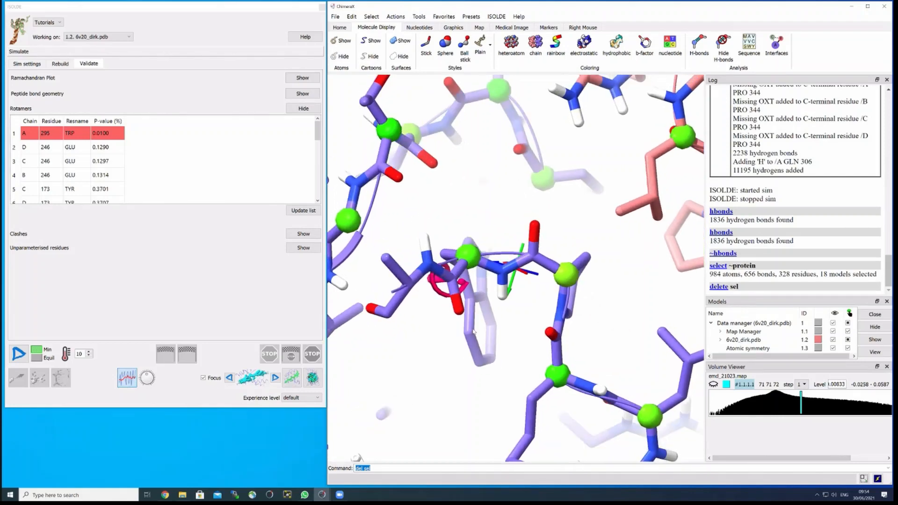
left_click(713, 384)
middle_click_drag(522, 371, 536, 369)
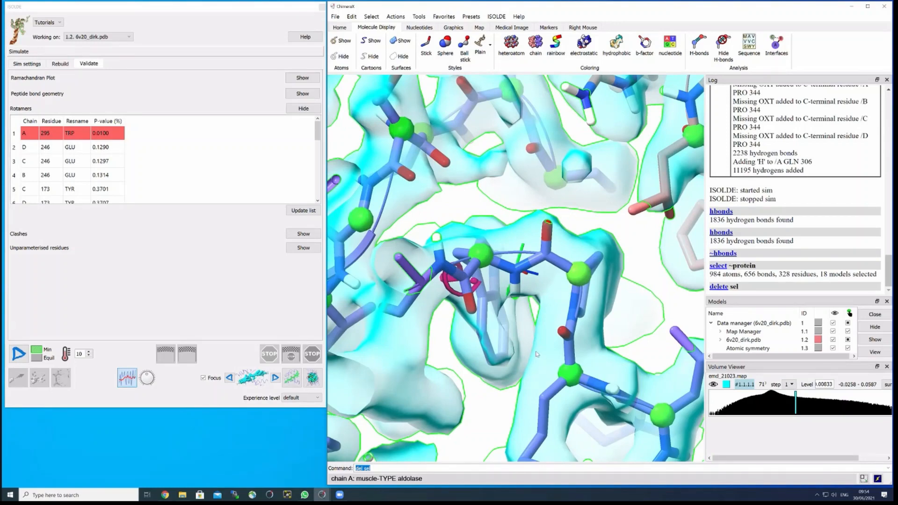
left_click_drag(541, 344, 512, 255)
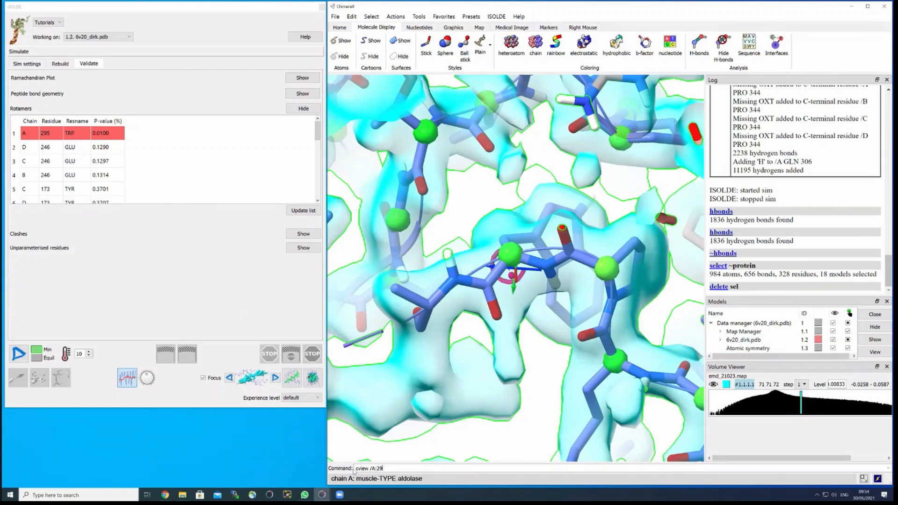
Center the view on residue /A:296 with cview and examine the density beyond this chain end from several sides
key("Return")
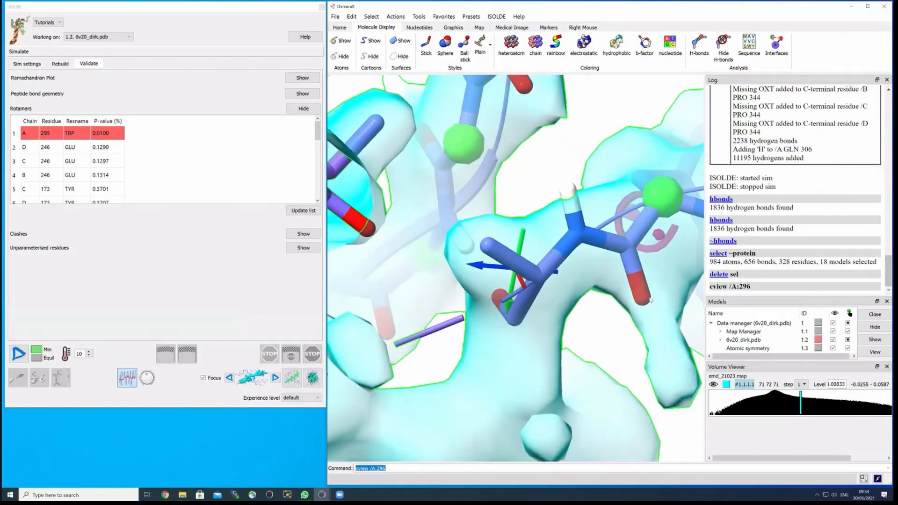
left_click_drag(680, 305, 533, 325)
left_click_drag(490, 299, 545, 308)
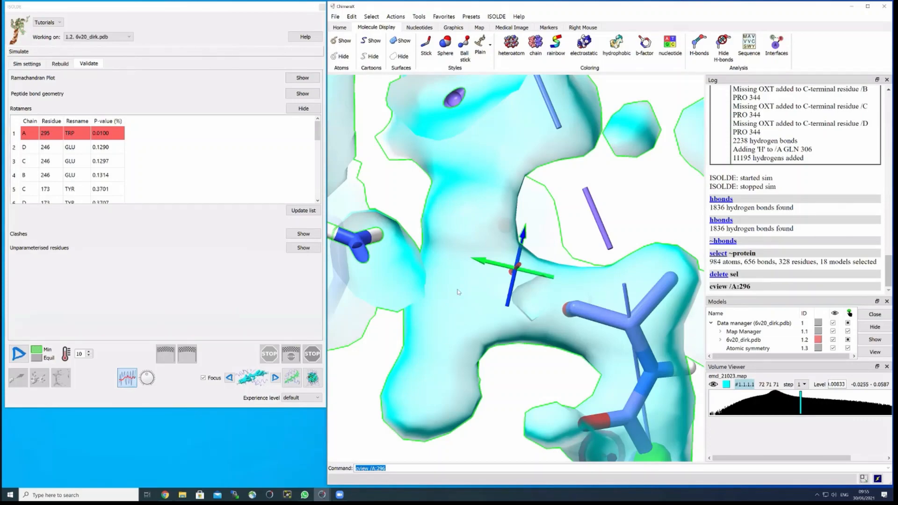
left_click_drag(463, 341, 546, 266)
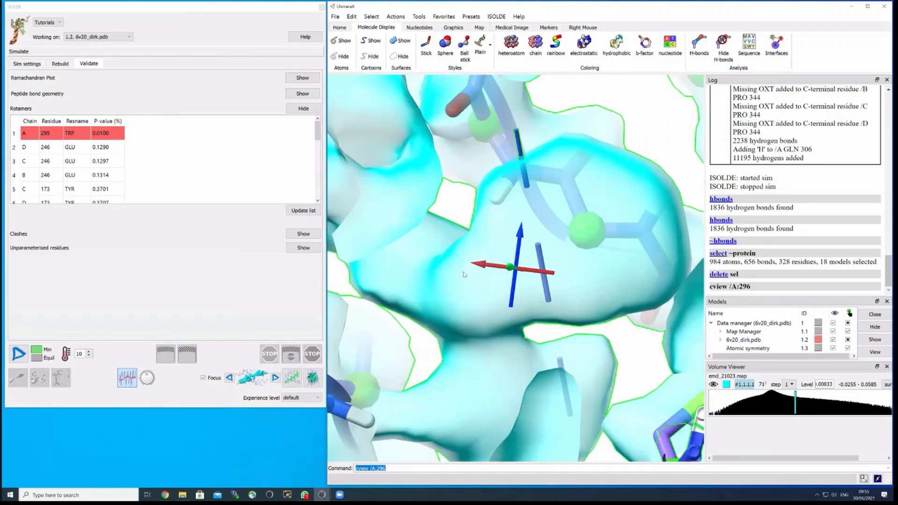
Center the view on residue /A:306 with cview and examine the density around this side of the chain break
mouse_move(464, 274)
left_mouse_down()
mouse_move(439, 251)
mouse_move(453, 299)
mouse_move(552, 287)
mouse_move(486, 356)
left_mouse_up()
left_click_drag(484, 279, 492, 301)
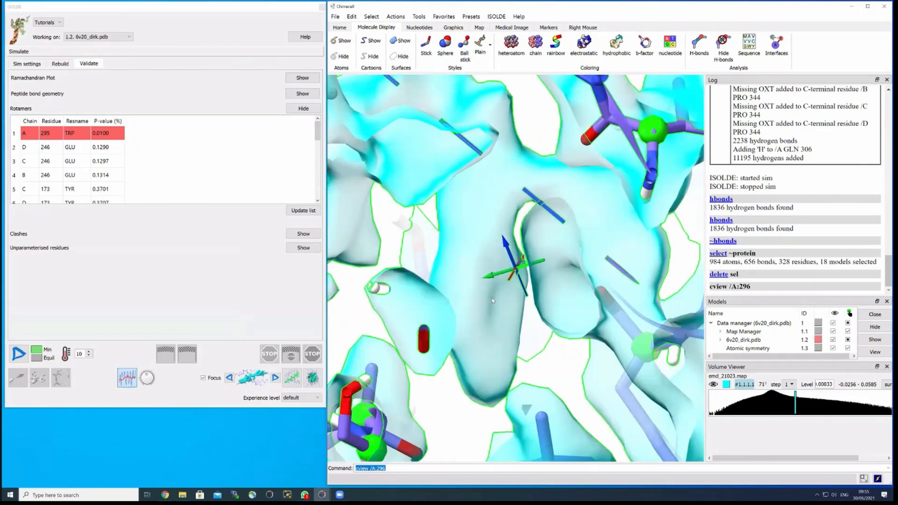
left_click_drag(470, 384, 381, 415)
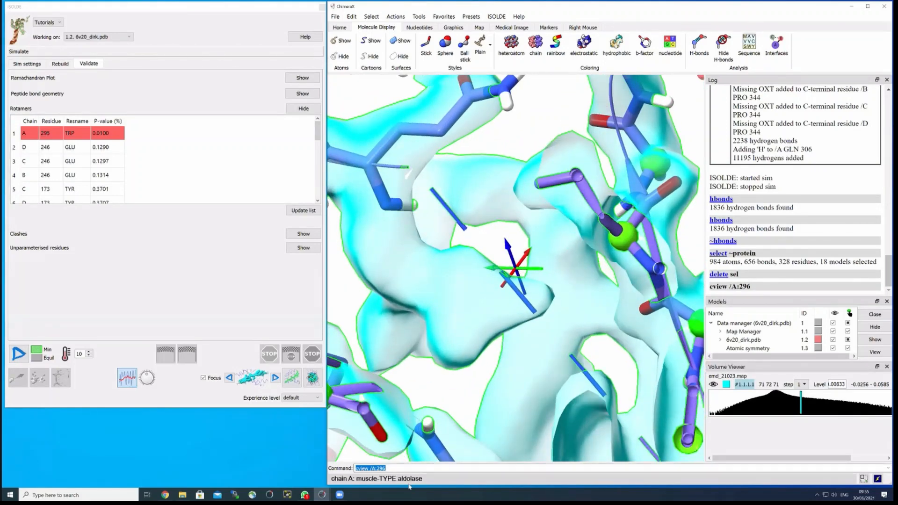
left_click(392, 471)
key("BackSpace")
key("BackSpace")
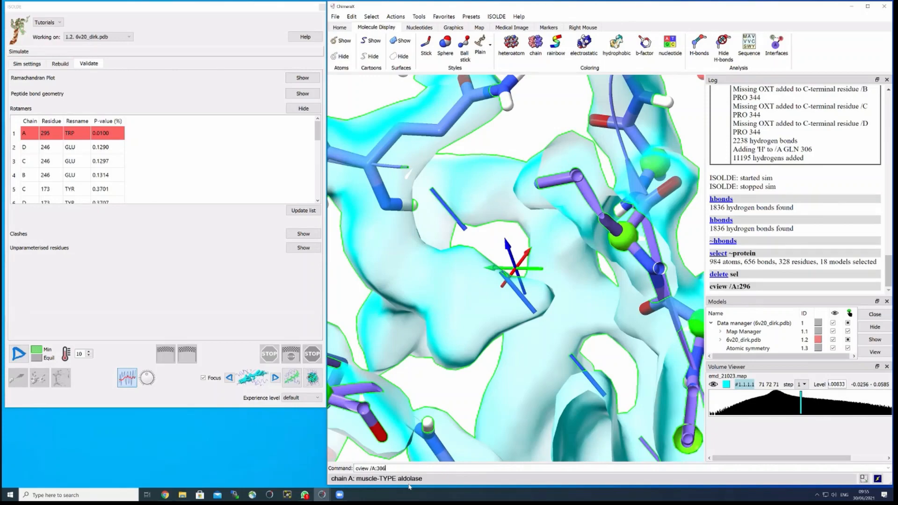
type("306")
key("Return")
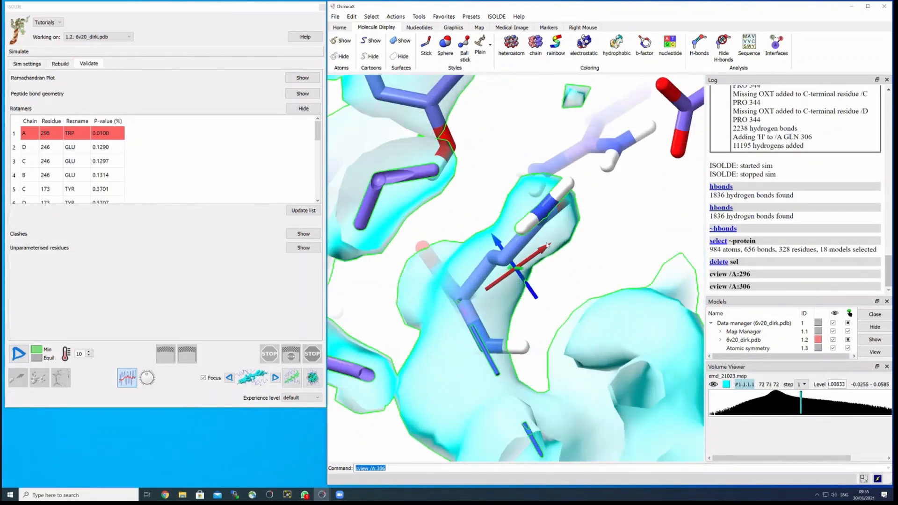
left_click_drag(548, 244, 506, 311)
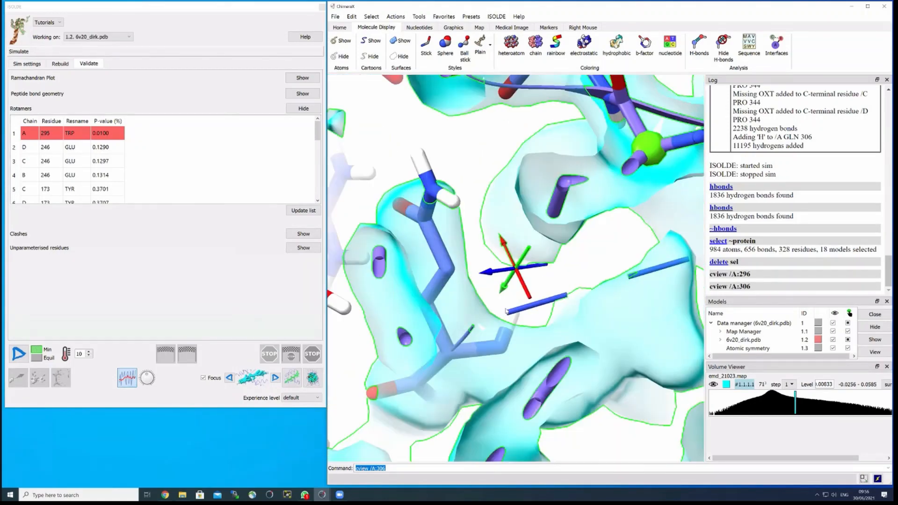
left_click_drag(613, 290, 492, 388)
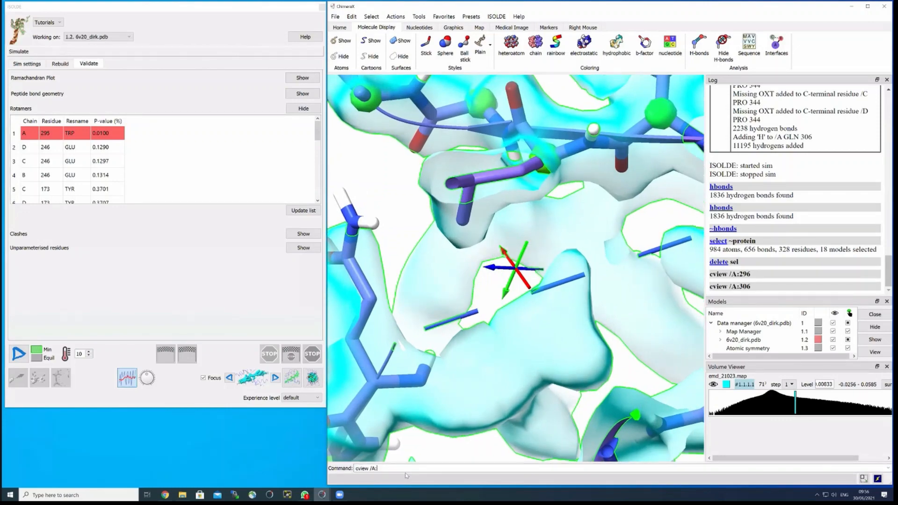
Center the view back on residue /A:296 with cview
key("Up")
key("Return")
left_click_drag(473, 310, 435, 346)
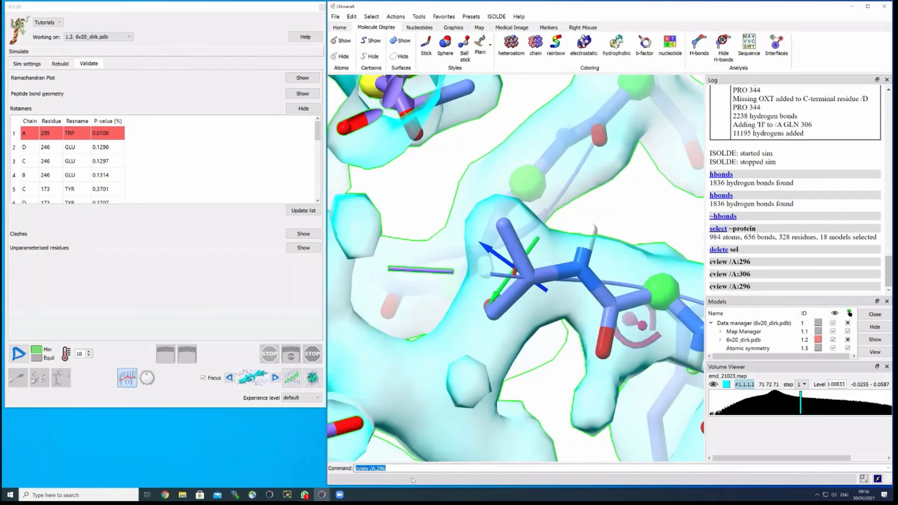
Center the view on residues /A:296-306 with cview and examine the unmodelled density between them from several sides
left_click(412, 470)
type("-306")
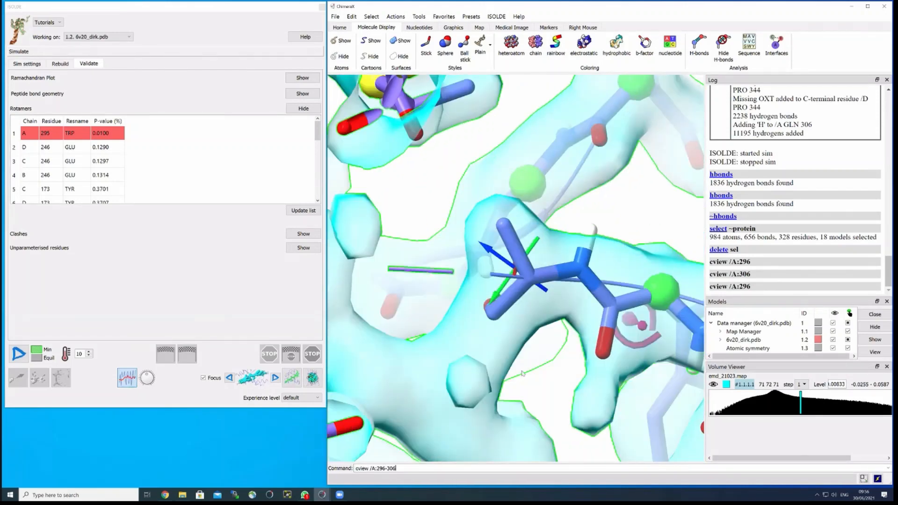
key("Return")
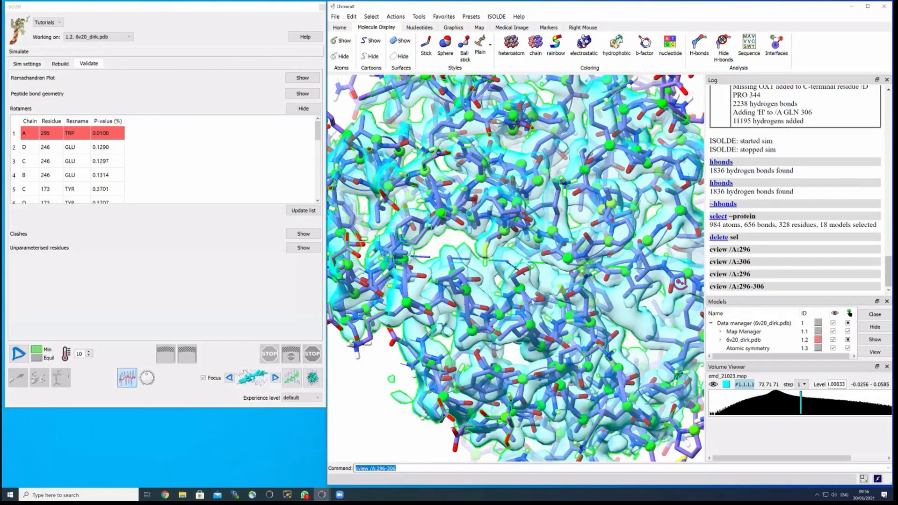
scroll(534, 301, "up", 1)
scroll(542, 318, "up", 1)
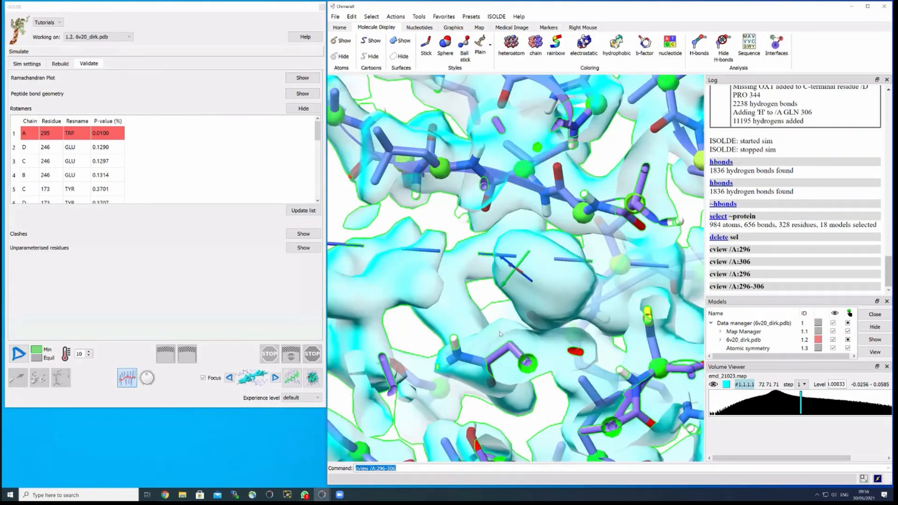
scroll(570, 363, "up", 1)
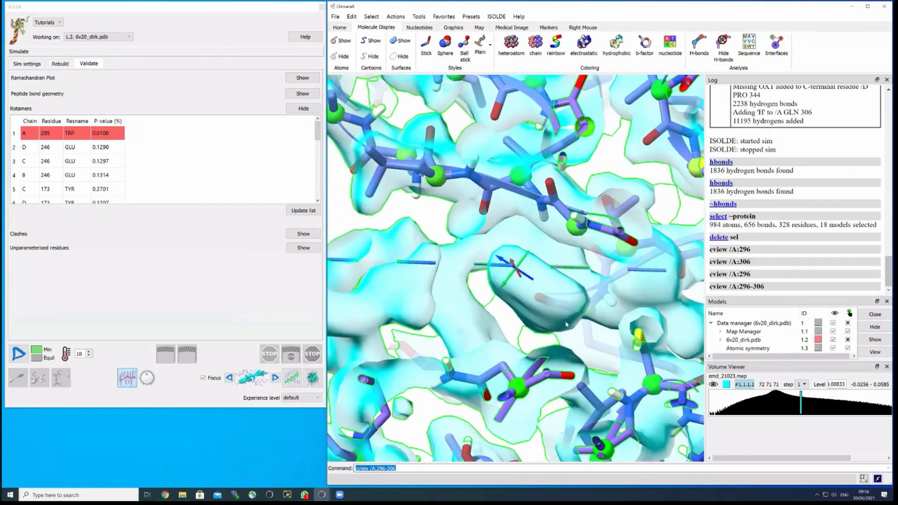
left_click_drag(602, 333, 622, 365)
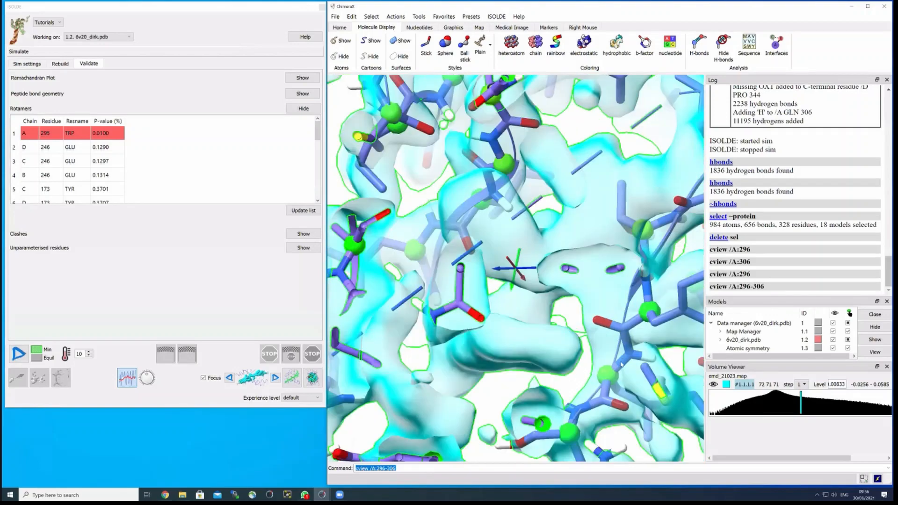
left_click_drag(613, 335, 610, 308)
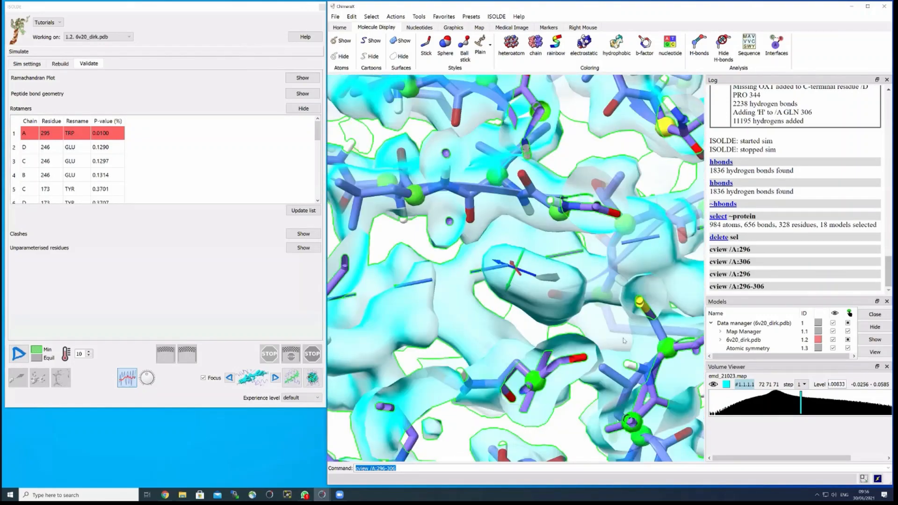
mouse_move(625, 341)
left_mouse_down()
mouse_move(622, 352)
mouse_move(615, 328)
left_mouse_up()
left_click_drag(557, 333, 598, 315)
left_click_drag(643, 412, 633, 438)
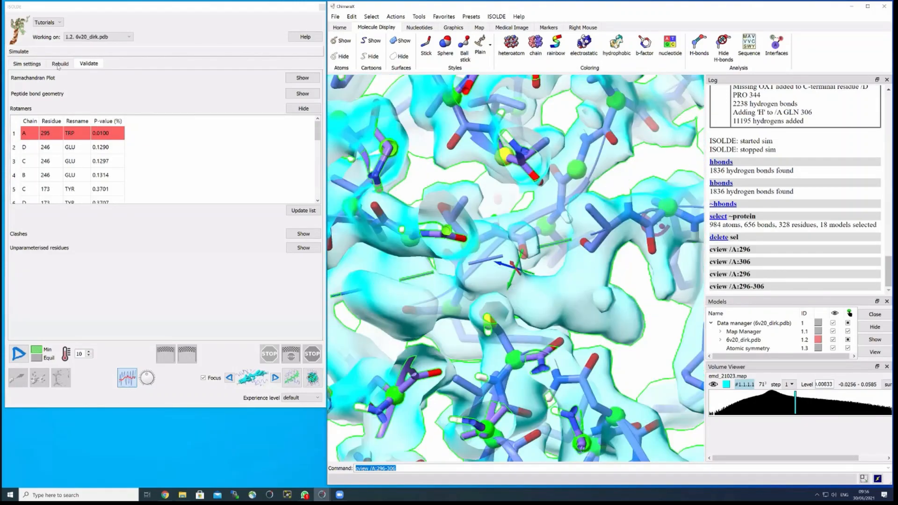
left_click(28, 64)
left_click_drag(538, 305, 503, 295)
left_click(60, 64)
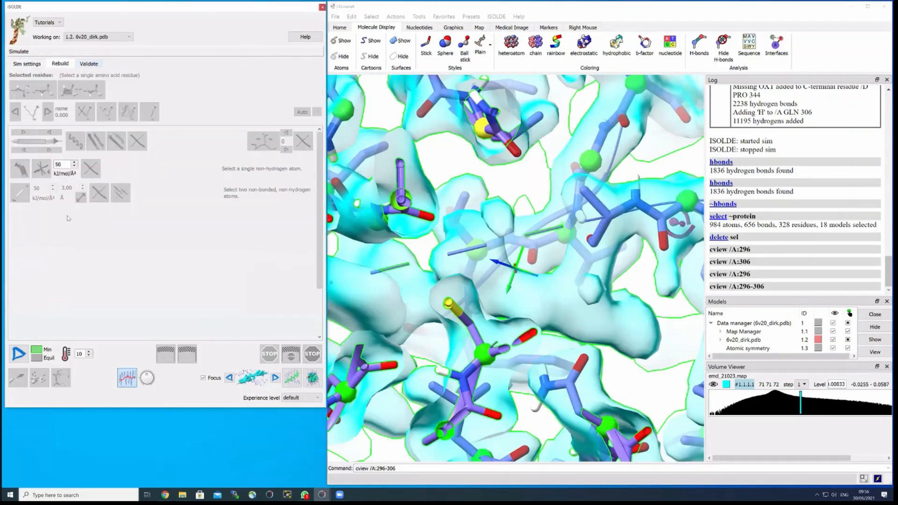
left_click(89, 64)
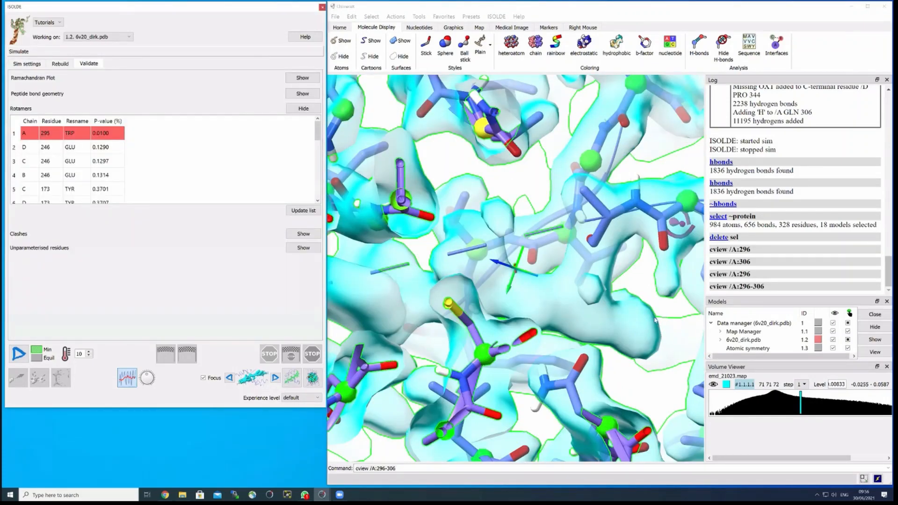
Try to add an alanine after A 296 with the command isolde add ALA
left_click_drag(556, 260, 546, 248)
middle_click_drag(547, 206, 532, 228)
left_click_drag(532, 228, 522, 234)
scroll(522, 234, "up", 3)
scroll(511, 257, "up", 3)
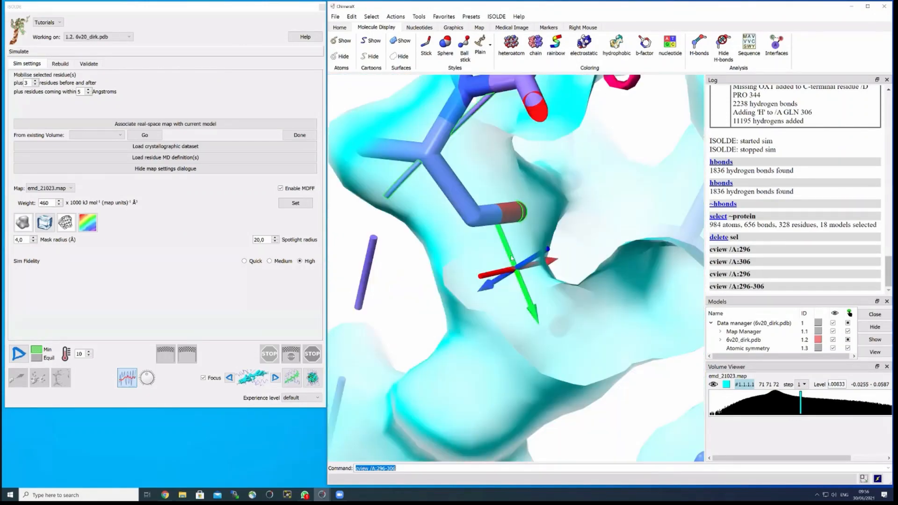
type("isolde add ")
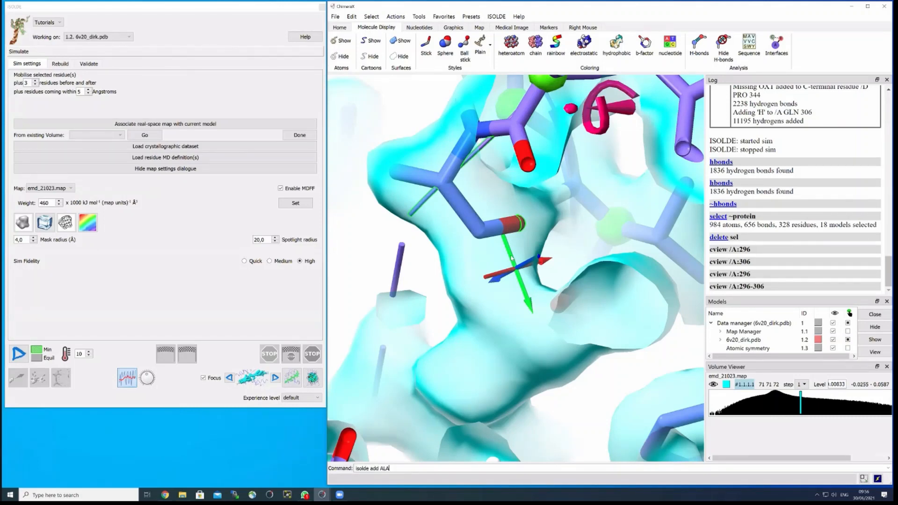
type("ALA")
key("Return")
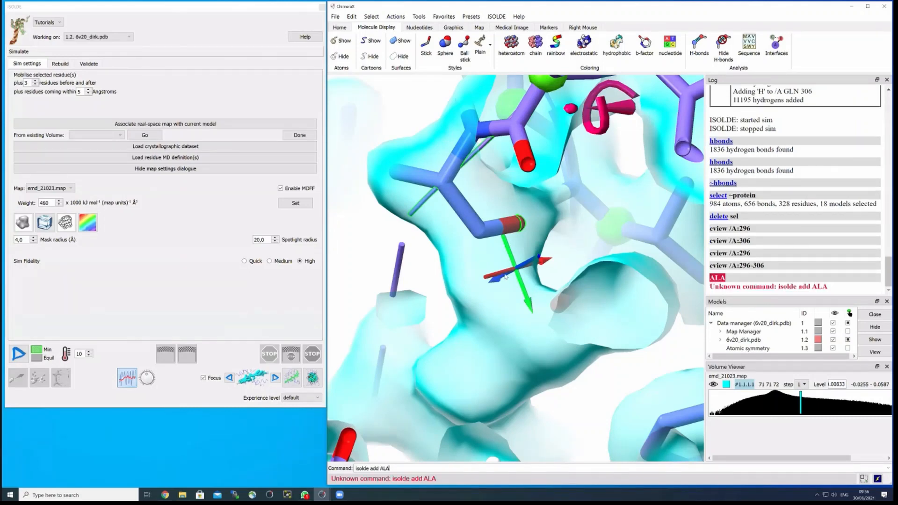
Open the interactive Python shell
scroll(506, 277, "up", 5)
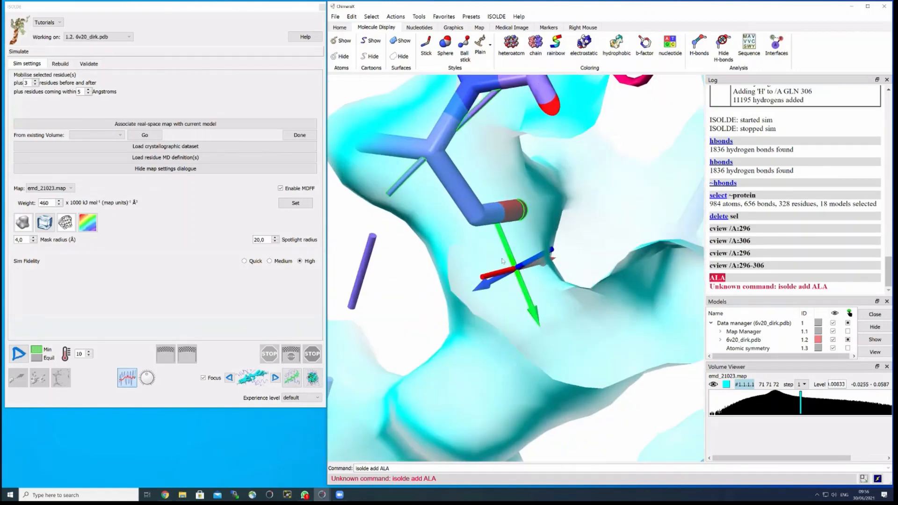
mouse_move(503, 261)
left_mouse_down()
mouse_move(529, 255)
mouse_move(509, 221)
mouse_move(522, 231)
mouse_move(508, 239)
mouse_move(520, 245)
mouse_move(517, 262)
left_mouse_up()
scroll(513, 236, "down", 2)
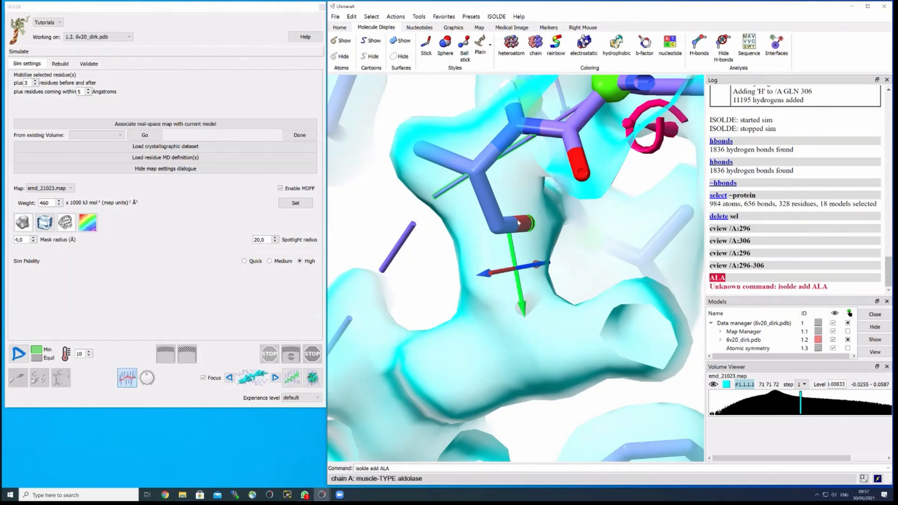
left_click(418, 17)
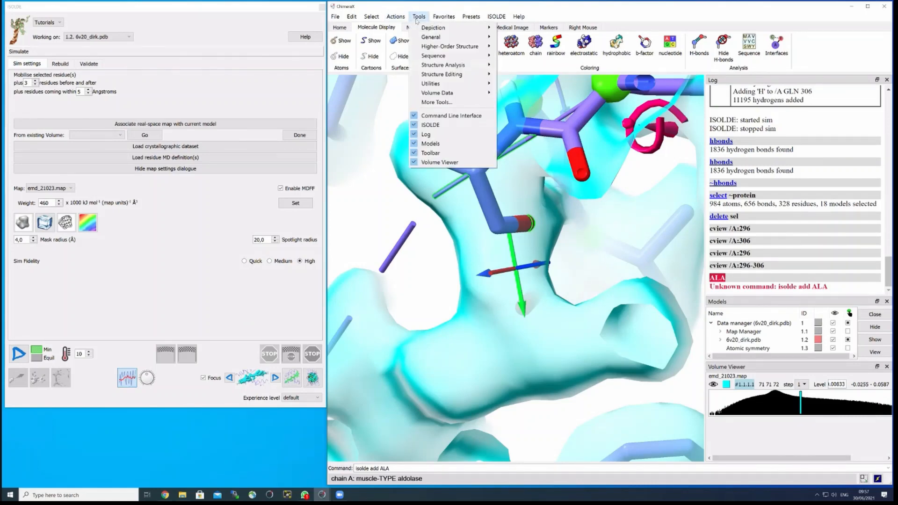
mouse_move(424, 38)
left_click(513, 104)
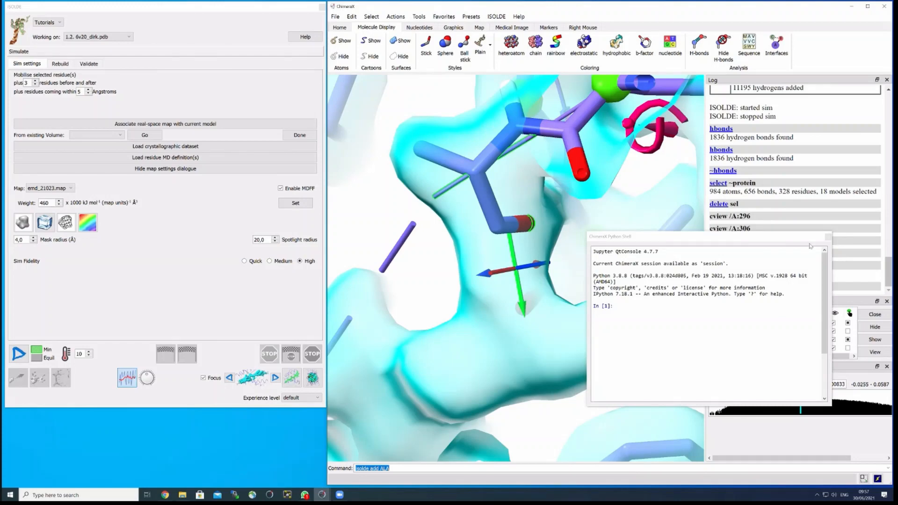
Try to add the alanine with the command isolde add aa ALA, closing the Python shell between attempts
left_click(384, 468)
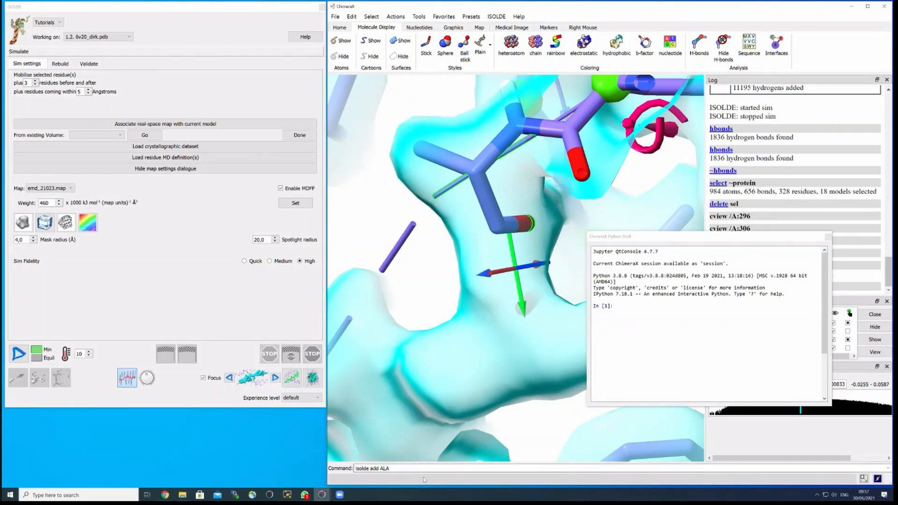
type("add ")
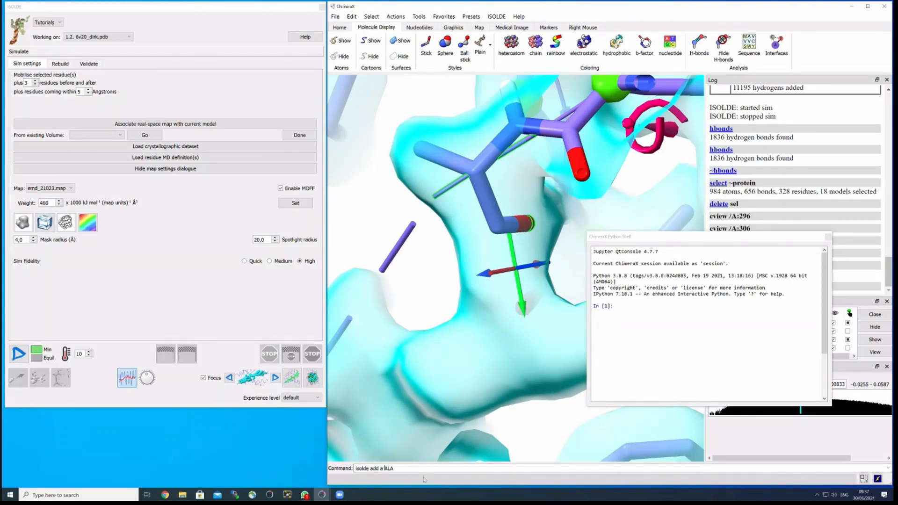
type("a")
key("Return")
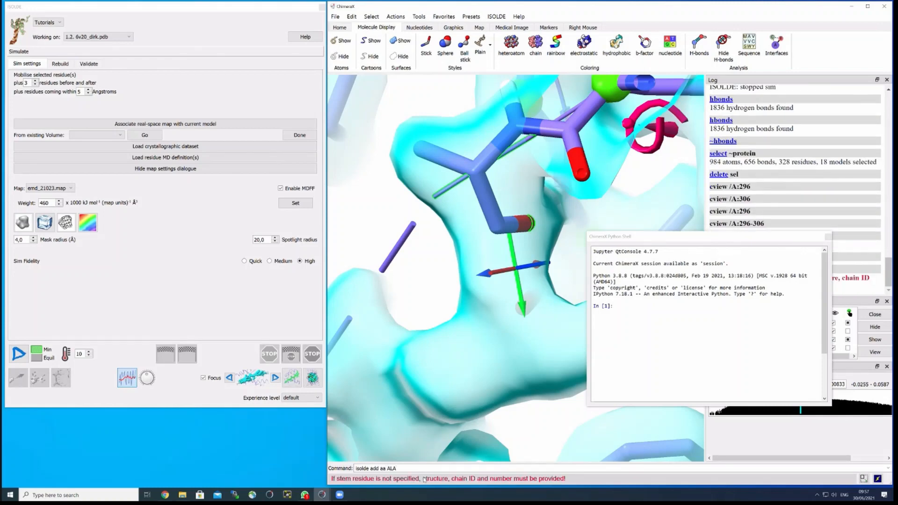
left_click(829, 237)
left_click_drag(475, 265, 562, 226)
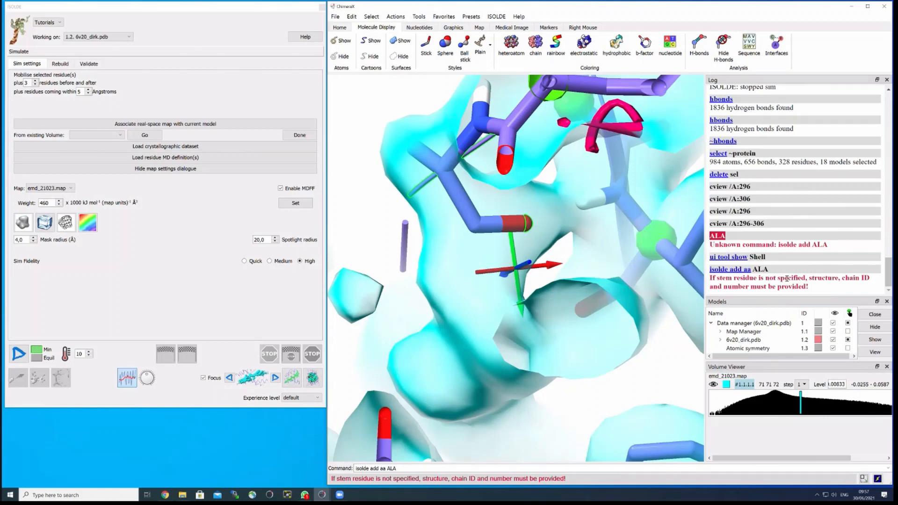
left_click_drag(737, 279, 751, 279)
left_click_drag(509, 173, 549, 173)
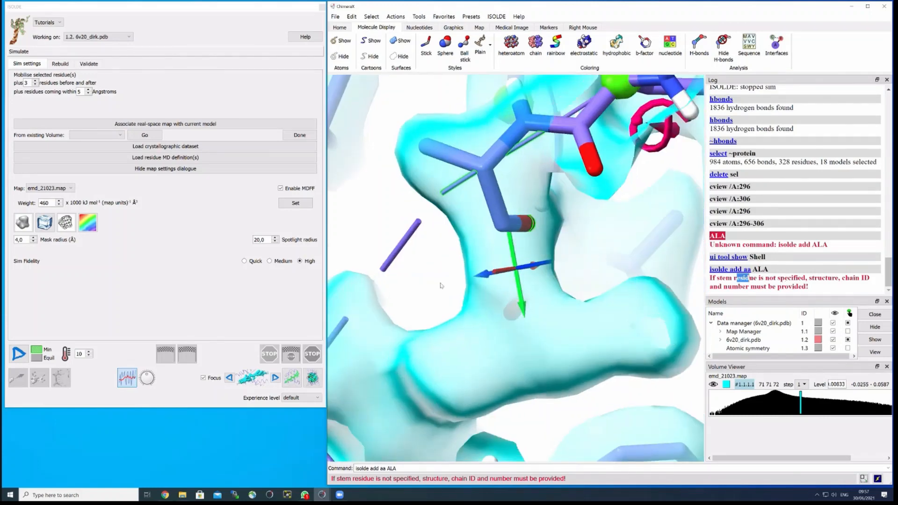
key("Return")
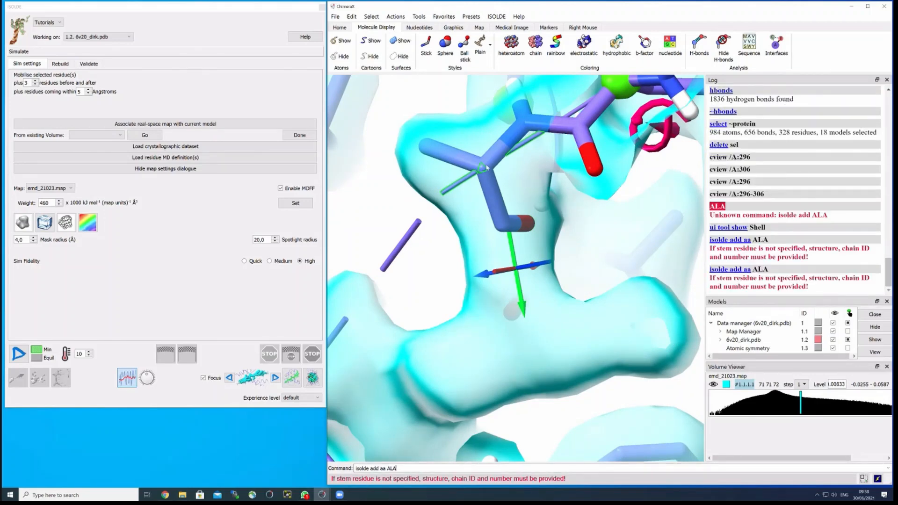
Identify the terminal residue of the chain fragment and select it with sel /A:296
mouse_move(481, 169)
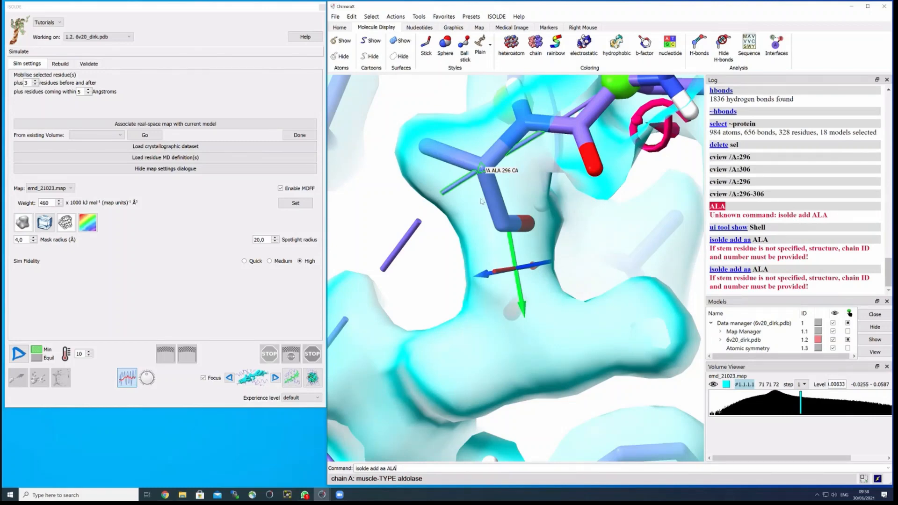
left_click_drag(399, 469, 342, 461)
type("sekl /")
key("BackSpace")
key("BackSpace")
key("BackSpace")
key("BackSpace")
type("l /A:296")
key("Return")
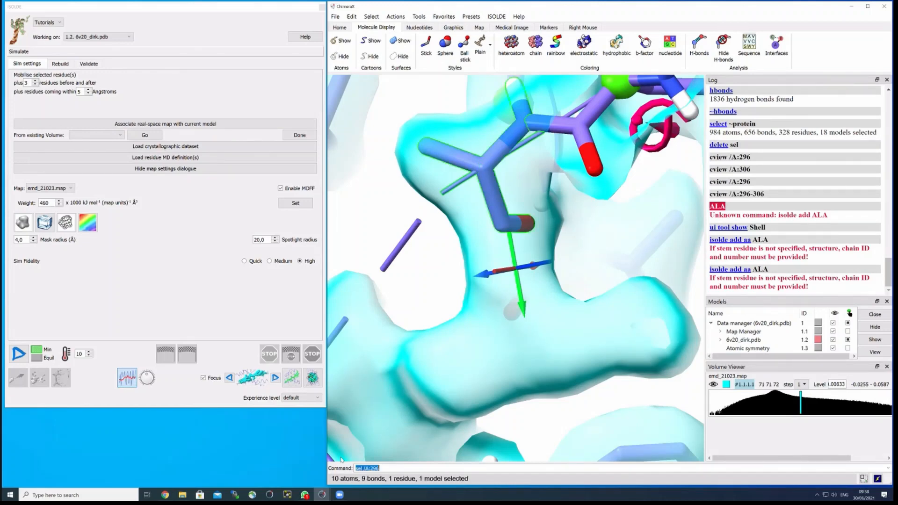
Retry adding the alanine to the selected residue with isolde add aa, using both ALA and ala as the residue name
key("Up")
key("Return")
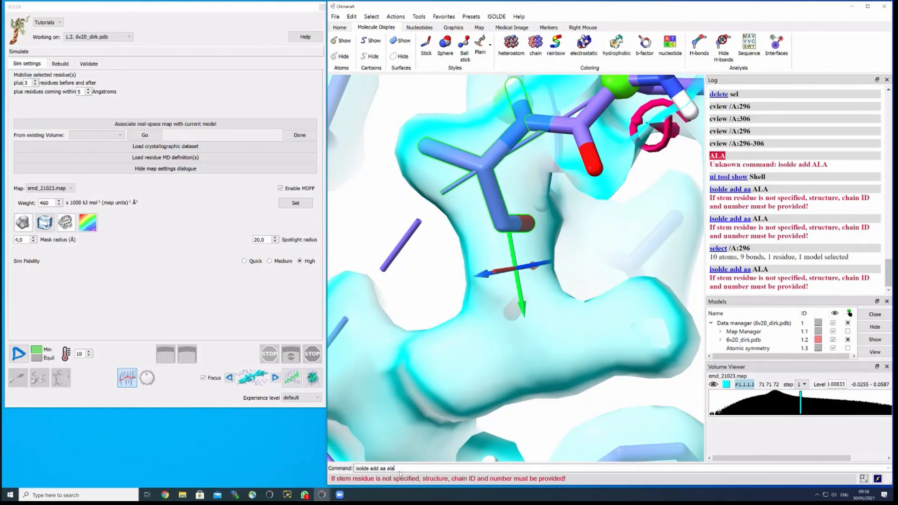
key("Return")
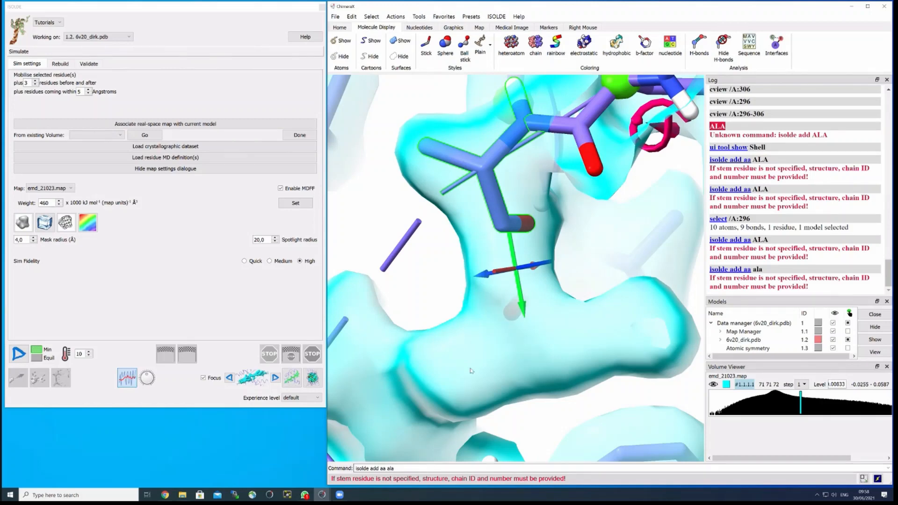
left_click_drag(472, 371, 499, 275)
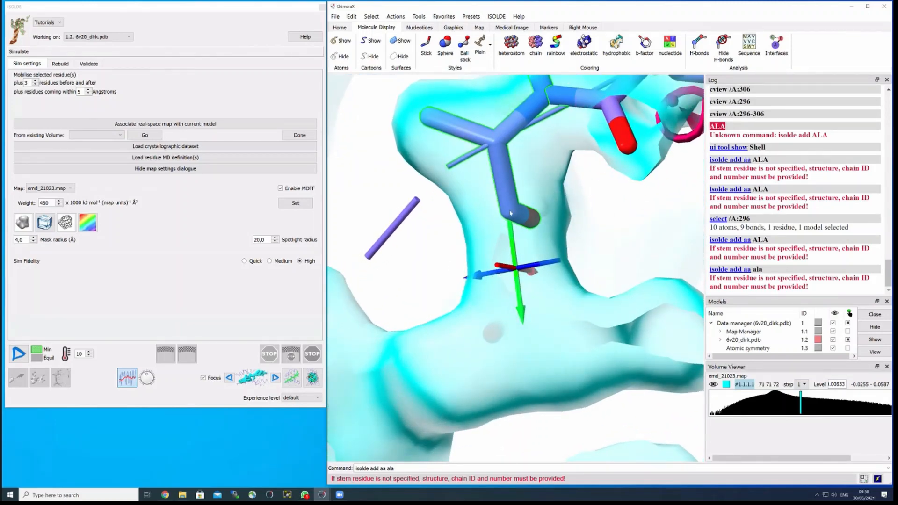
scroll(509, 214, "down", 2)
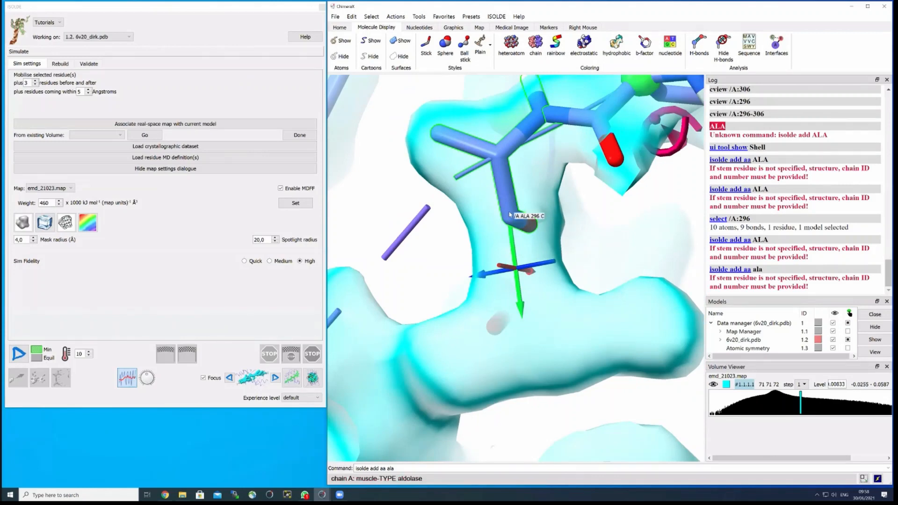
Reopen the interactive Python shell and dock it between the log and the list of models
left_click_drag(515, 229, 516, 224)
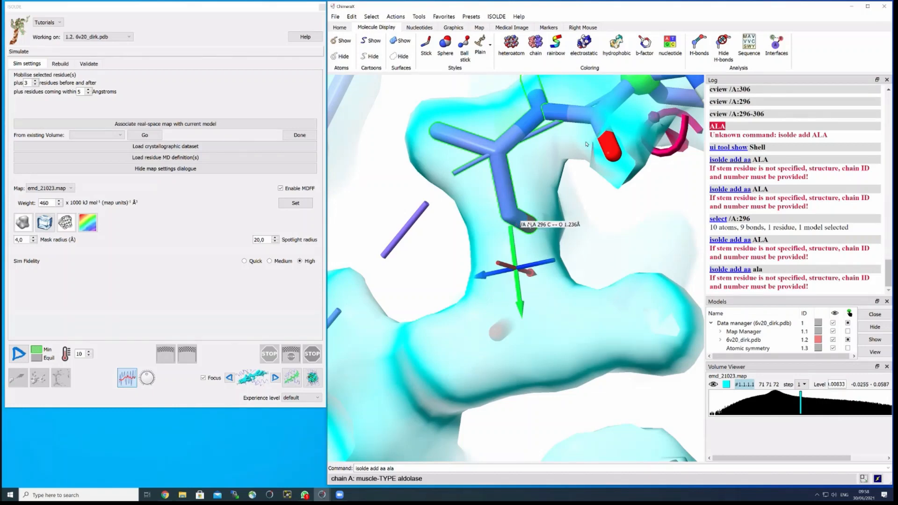
left_click(423, 19)
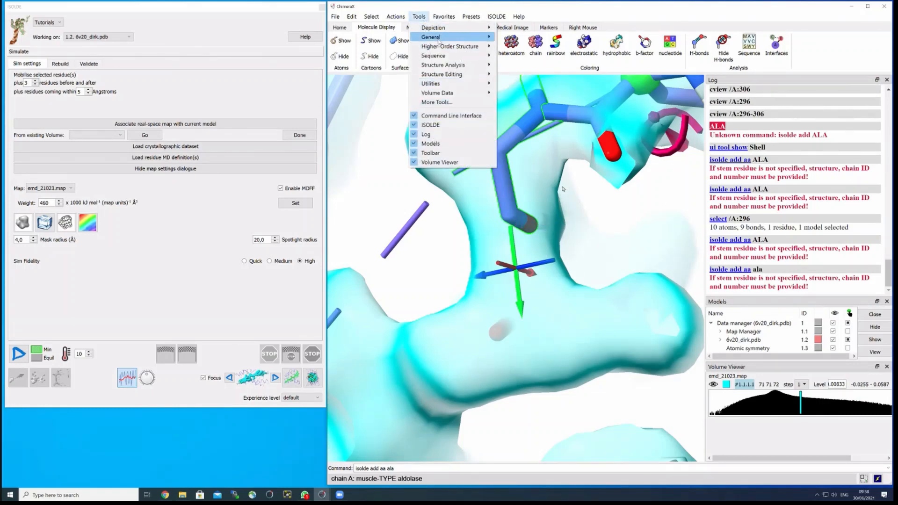
mouse_move(435, 37)
left_click(520, 102)
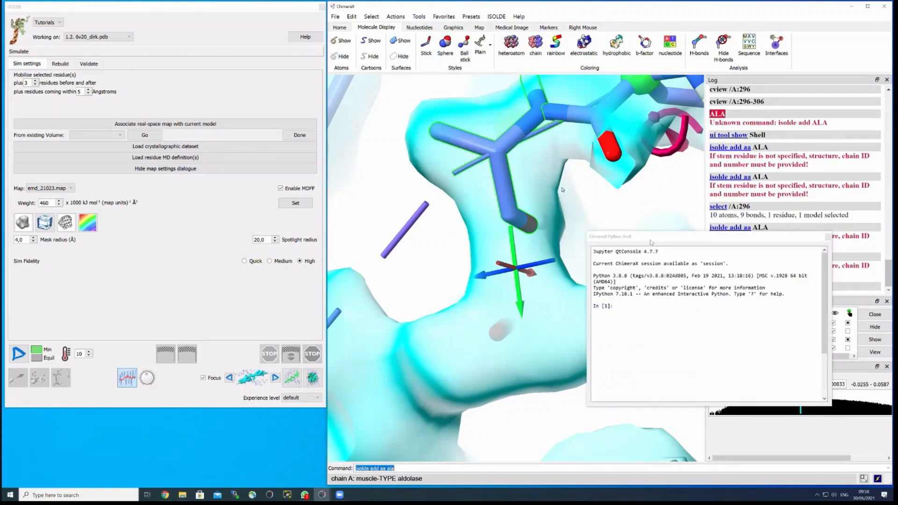
left_click_drag(669, 240, 526, 220)
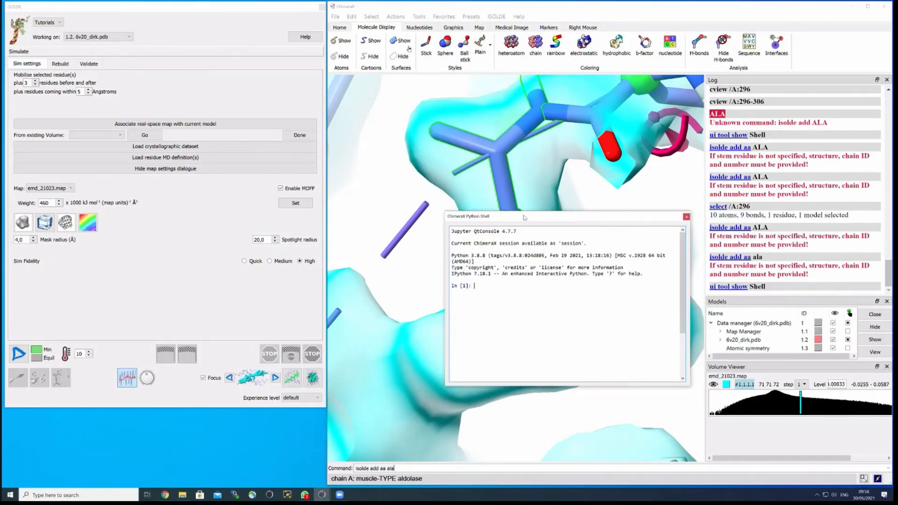
double_click(525, 217)
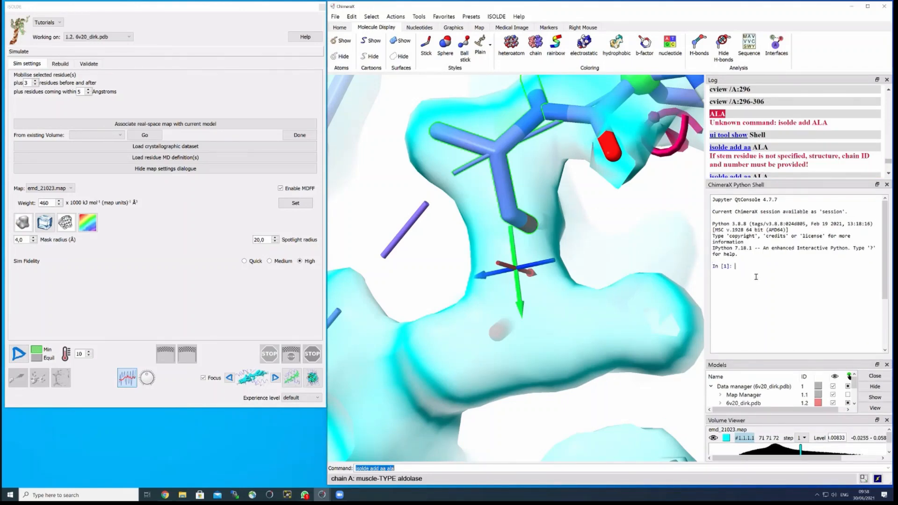
mouse_move(584, 277)
left_mouse_down()
mouse_move(598, 276)
mouse_move(578, 264)
left_mouse_up()
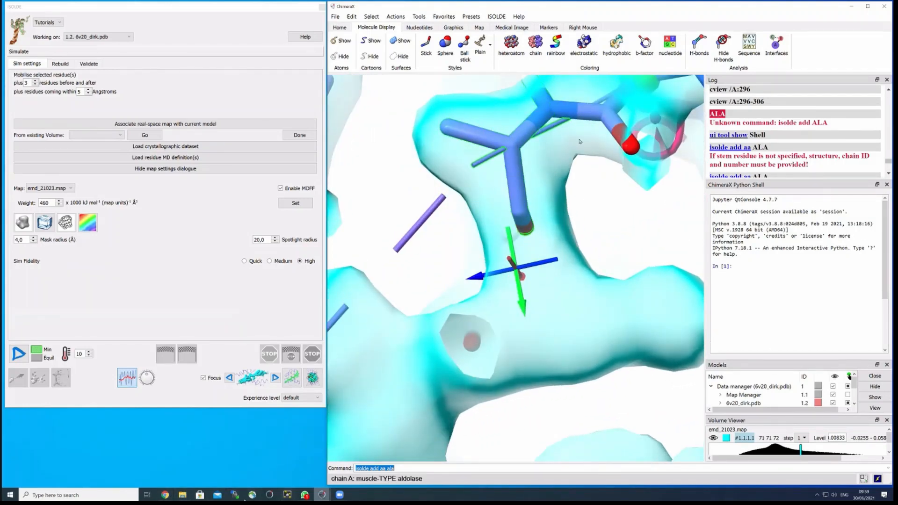
Open the text document ChimeraX-Isolde_commands from the personal folder on the Public network drive and place it beside the Python shell
left_click(183, 495)
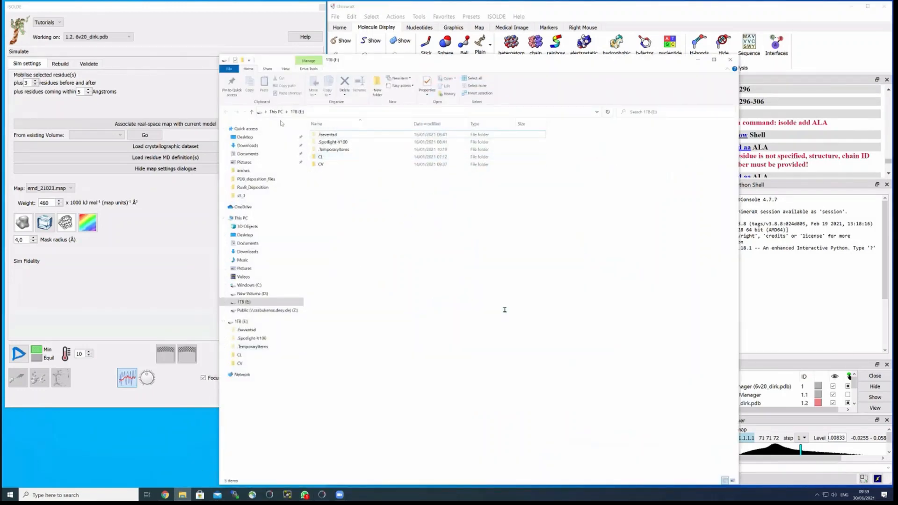
left_click(266, 310)
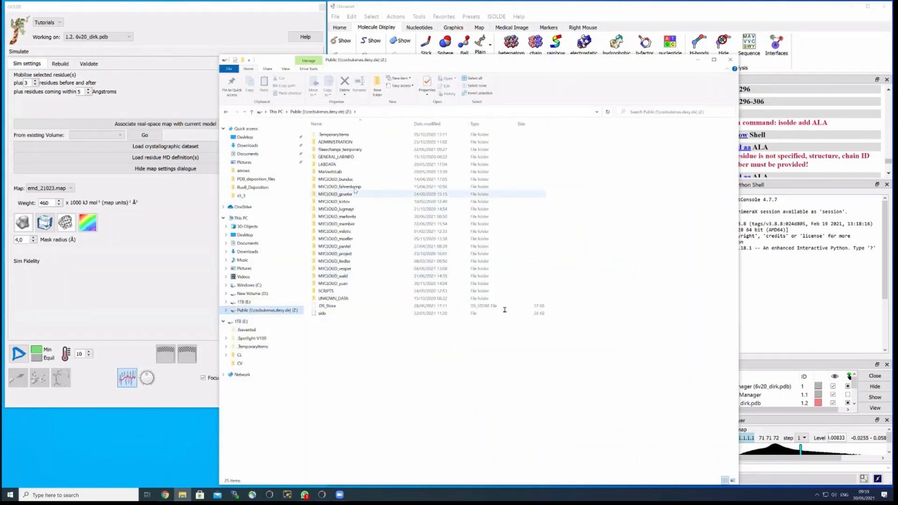
double_click(335, 187)
left_click(351, 179)
double_click(351, 172)
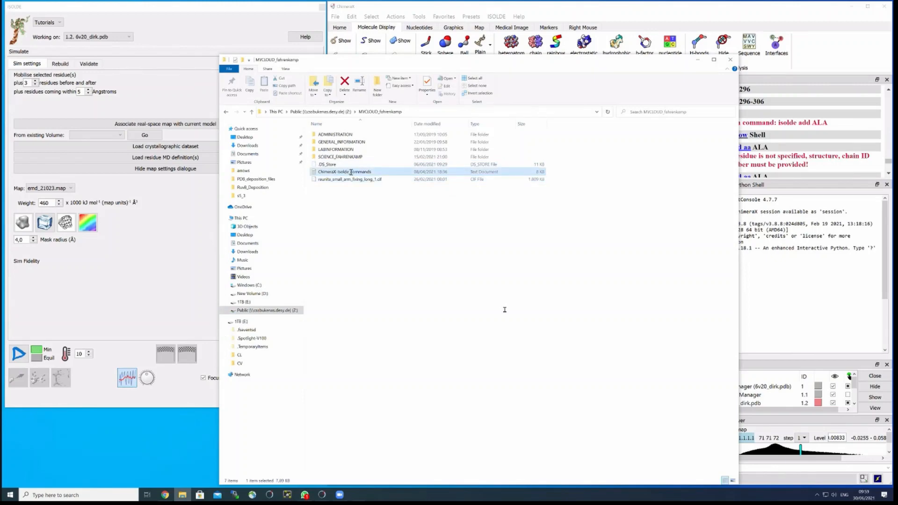
left_click(730, 59)
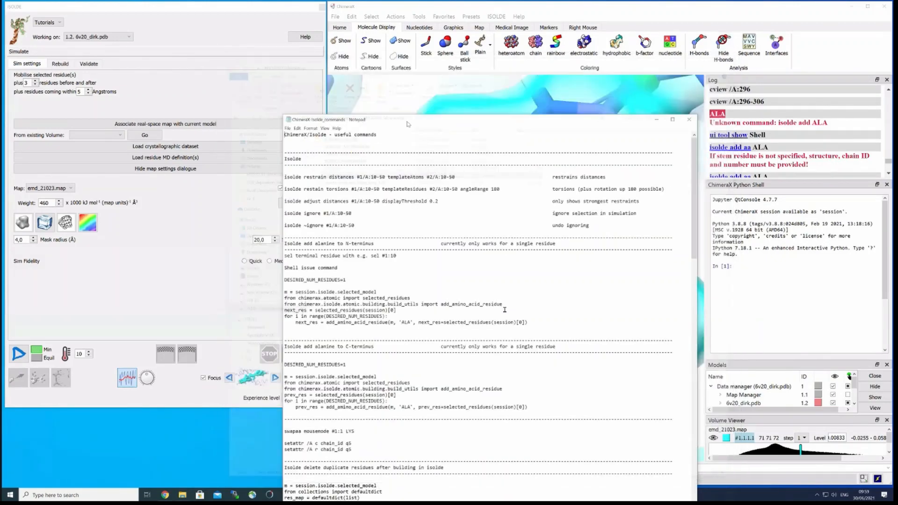
left_click_drag(302, 120, 71, 42)
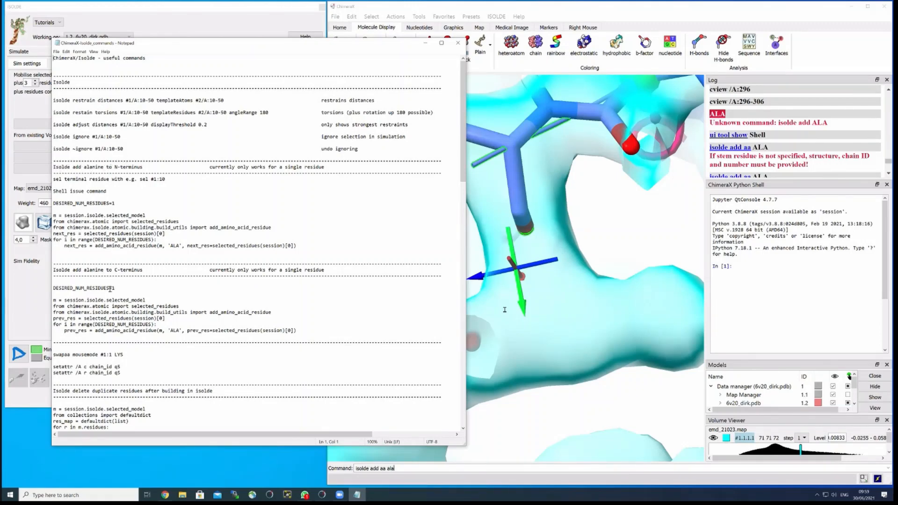
Copy the script for adding an alanine to the C-terminus with DESIRED_NUM_RESIDUES=1 and try it in the Python shell
left_click_drag(55, 289, 301, 330)
key("ctrl+c")
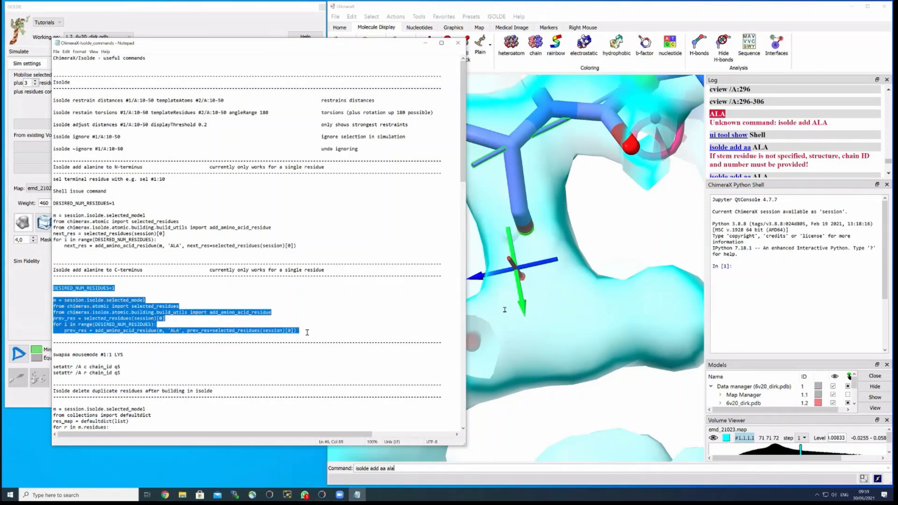
left_click(424, 45)
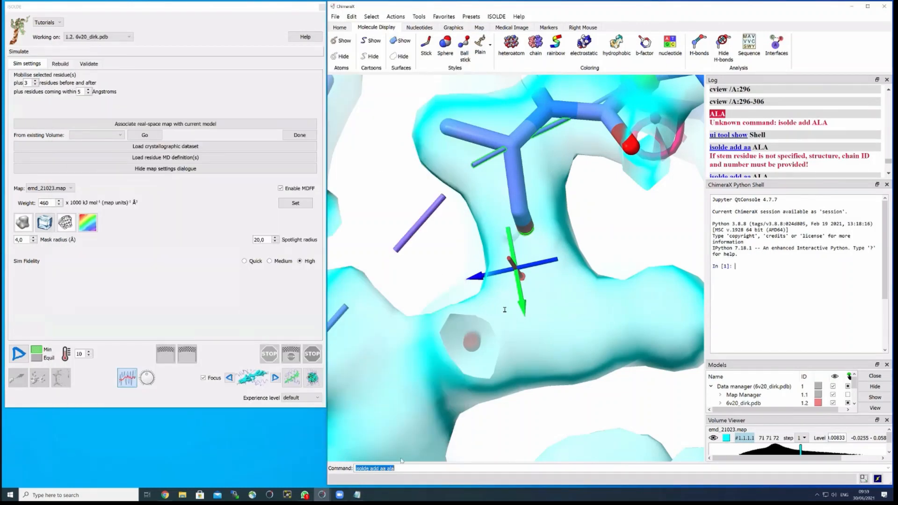
left_click(743, 273)
key("ctrl+v")
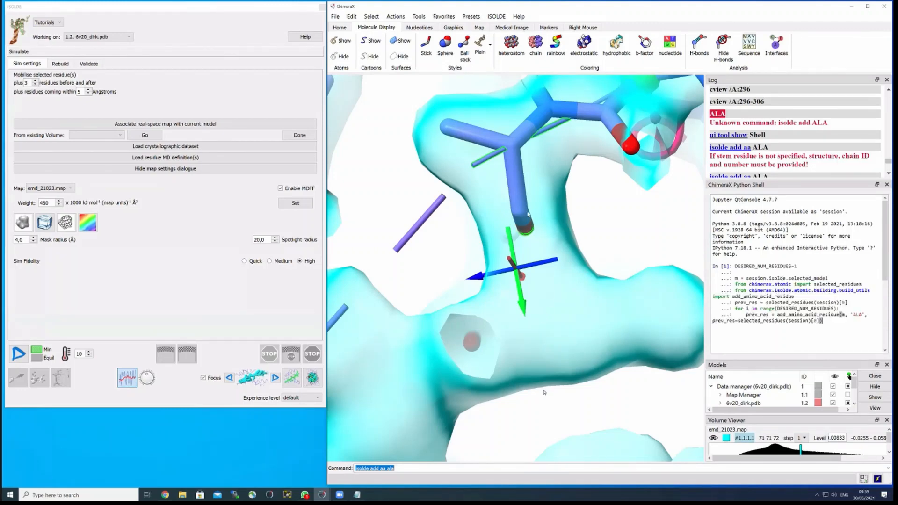
left_click_drag(528, 215, 544, 232)
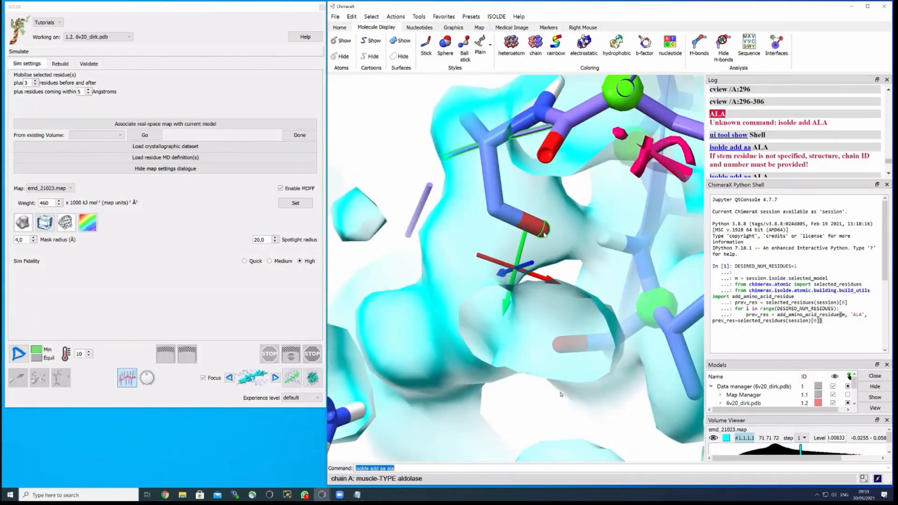
left_click_drag(544, 234, 551, 235)
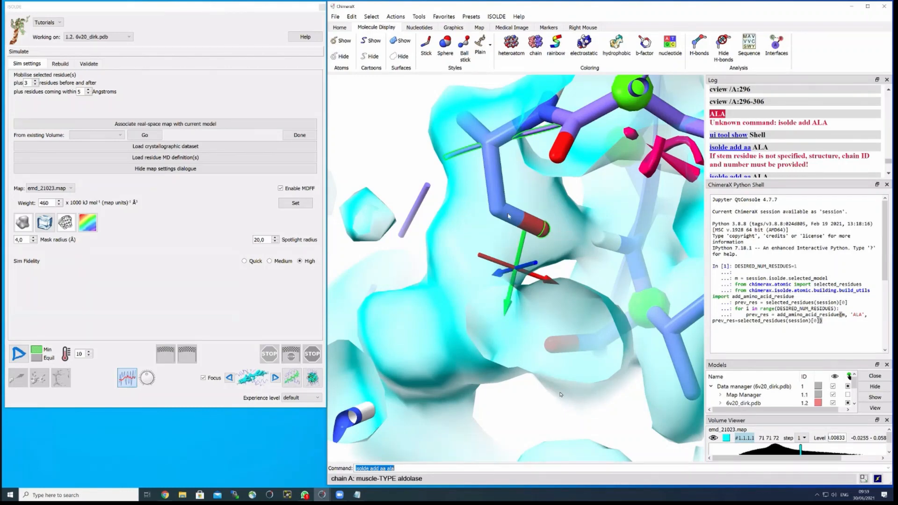
left_click_drag(540, 233, 545, 233)
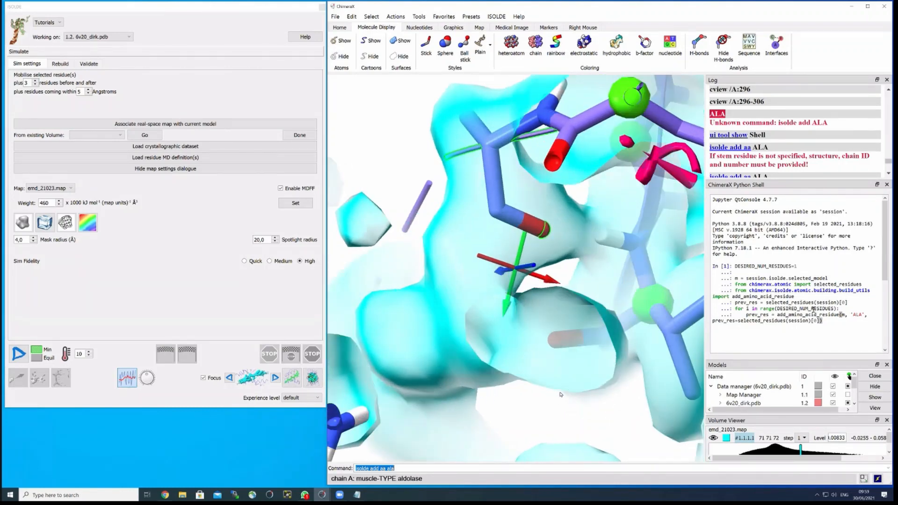
double_click(856, 314)
left_click(828, 322)
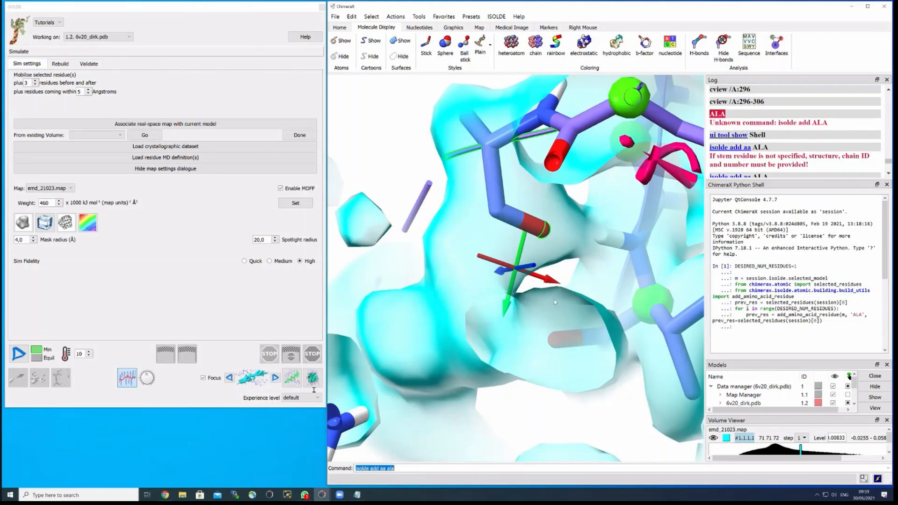
Select the backbone oxygen atom of the terminal residue A 296 and try to run the pasted script
left_click_drag(610, 283, 543, 393)
scroll(544, 266, "down", 3)
scroll(535, 232, "up", 3)
scroll(522, 391, "down", 3)
left_click_drag(552, 192, 705, 327)
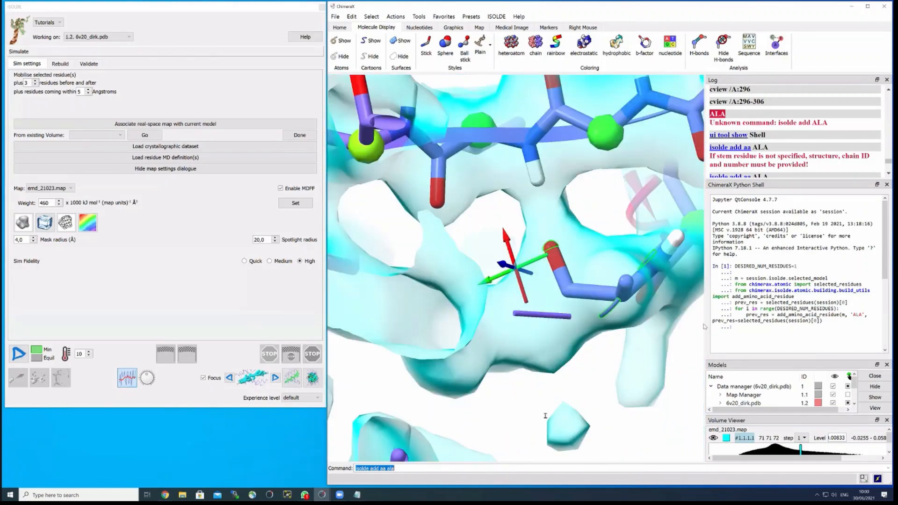
left_click(566, 295, "ctrl")
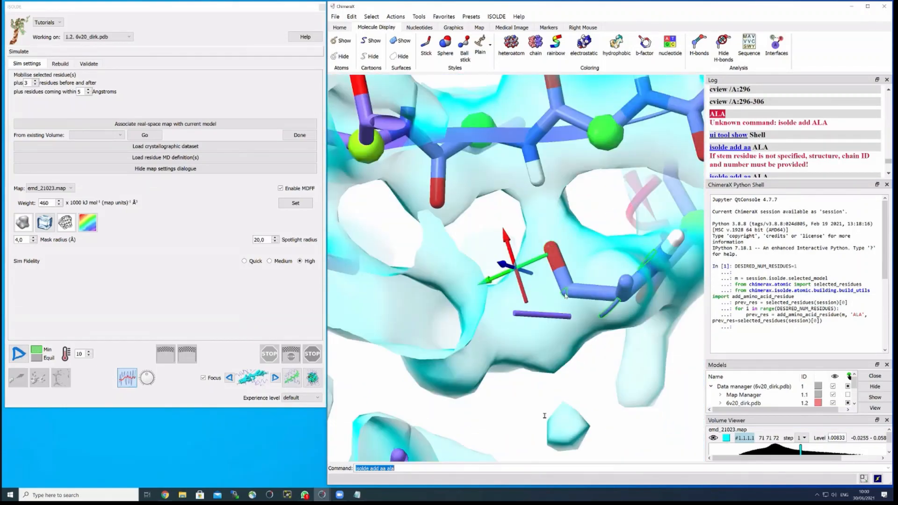
left_click(551, 247, "ctrl")
key("Return")
Copy the C-terminus alanine script again from the notes, from DESIRED_NUM_RESIDUES=1 to the add_amino_acid_residue line
left_click(357, 495)
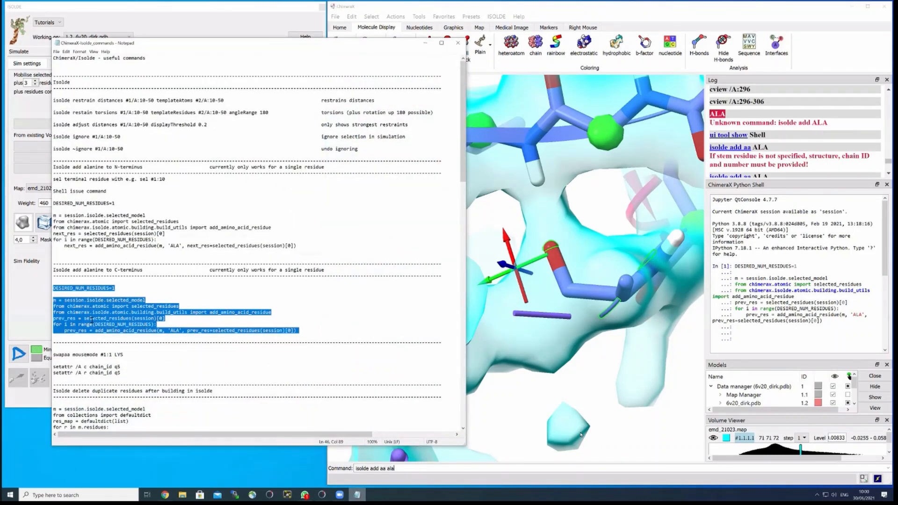
left_click(65, 302)
left_click_drag(53, 288, 299, 331)
key("ctrl+c")
Erase the unexecuted script from the Python shell prompt
left_click(747, 342)
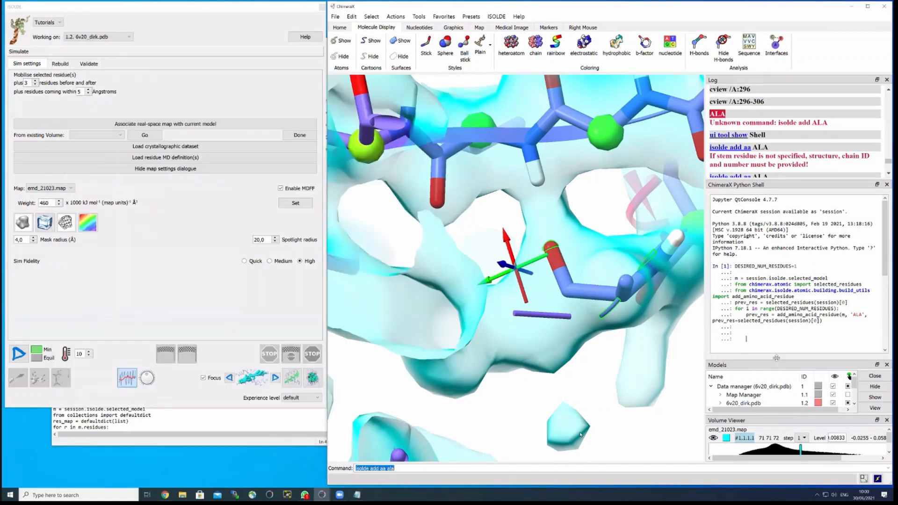
key("BackSpace")
key("BackSpace")
key("BackSpace")
key("BackSpace")
key("BackSpace")
key("BackSpace")
key("BackSpace")
key("BackSpace")
key("BackSpace")
key("BackSpace")
key("BackSpace")
key("BackSpace")
key("BackSpace")
key("BackSpace")
key("BackSpace")
key("BackSpace")
key("BackSpace")
key("BackSpace")
key("BackSpace")
key("BackSpace")
key("BackSpace")
key("BackSpace")
left_click_drag(760, 325, 736, 273)
key("BackSpace")
key("BackSpace")
key("BackSpace")
key("BackSpace")
key("BackSpace")
key("BackSpace")
key("BackSpace")
key("BackSpace")
key("BackSpace")
key("BackSpace")
key("BackSpace")
key("BackSpace")
key("BackSpace")
key("BackSpace")
key("BackSpace")
key("BackSpace")
key("BackSpace")
key("BackSpace")
key("BackSpace")
key("BackSpace")
key("BackSpace")
key("BackSpace")
key("BackSpace")
key("BackSpace")
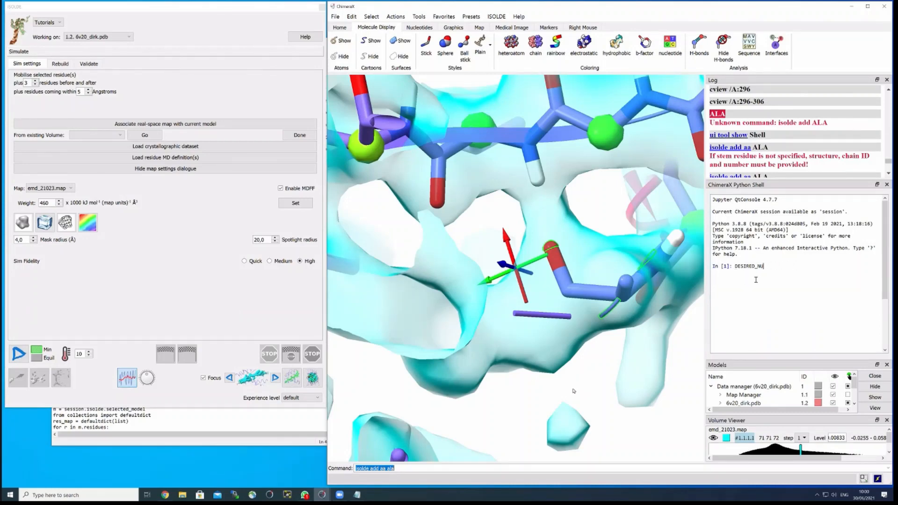
Paste the copied C-terminus alanine script at a fresh Python shell prompt and check the chain end for the new residue
key("Return")
key("Return")
key("ctrl+v")
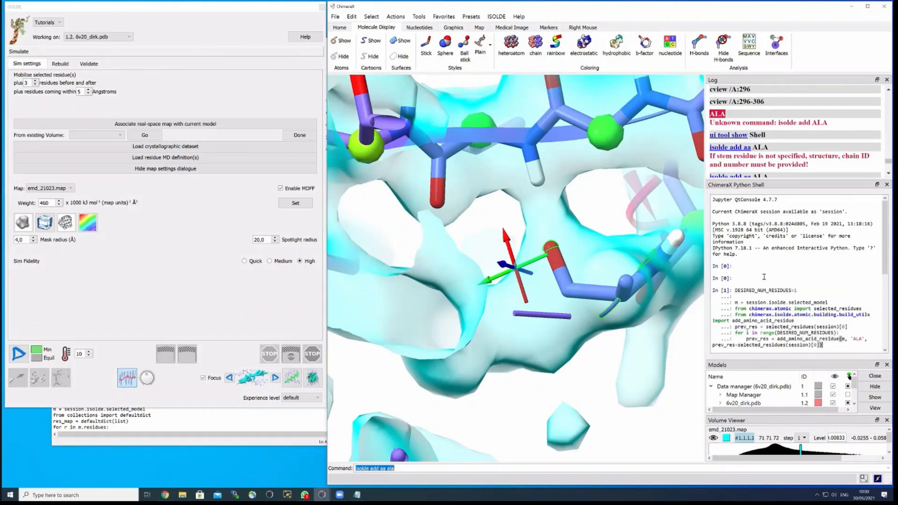
left_click_drag(622, 341, 642, 323)
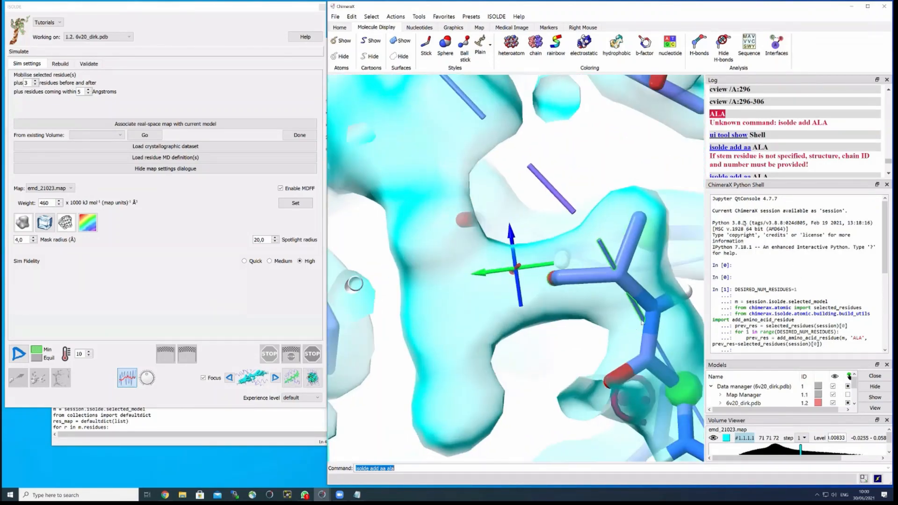
scroll(641, 315, "up", 3)
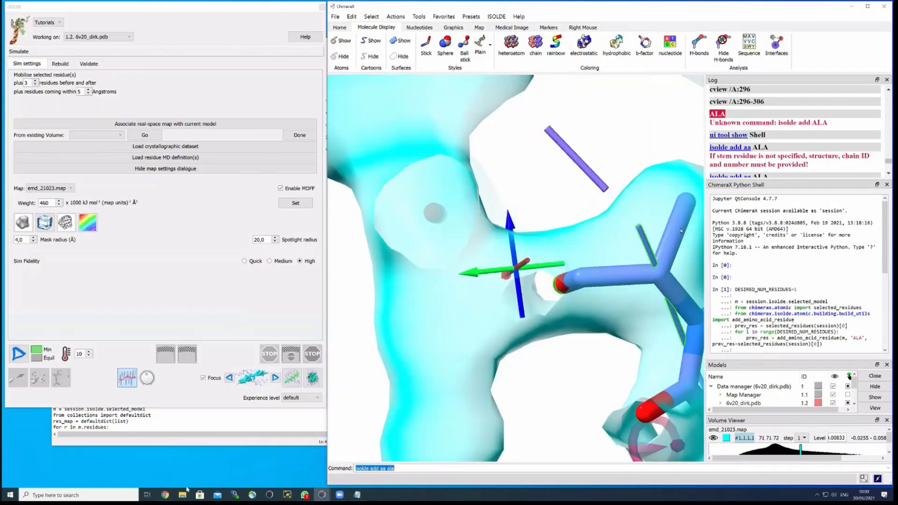
scroll(681, 230, "down", 1)
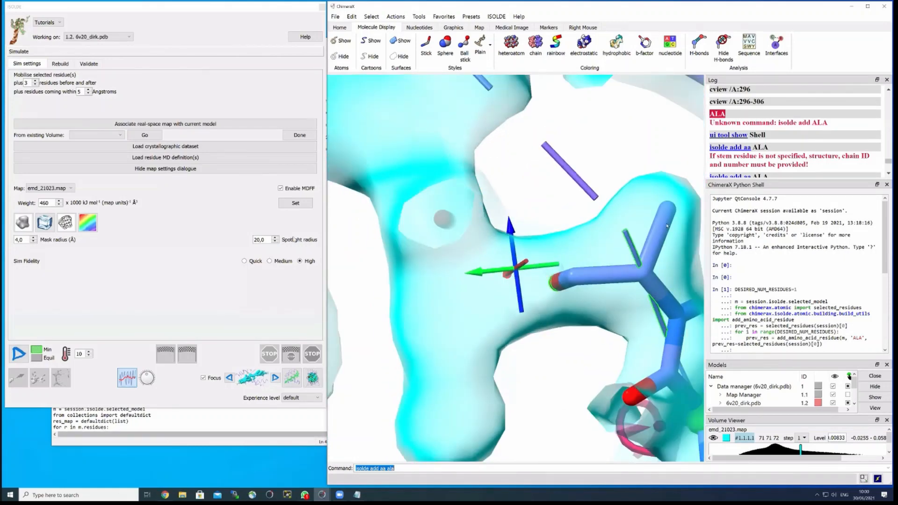
Switch to Chrome, search Google for "isolde add residue" in a new tab and look through the results
left_click(183, 5)
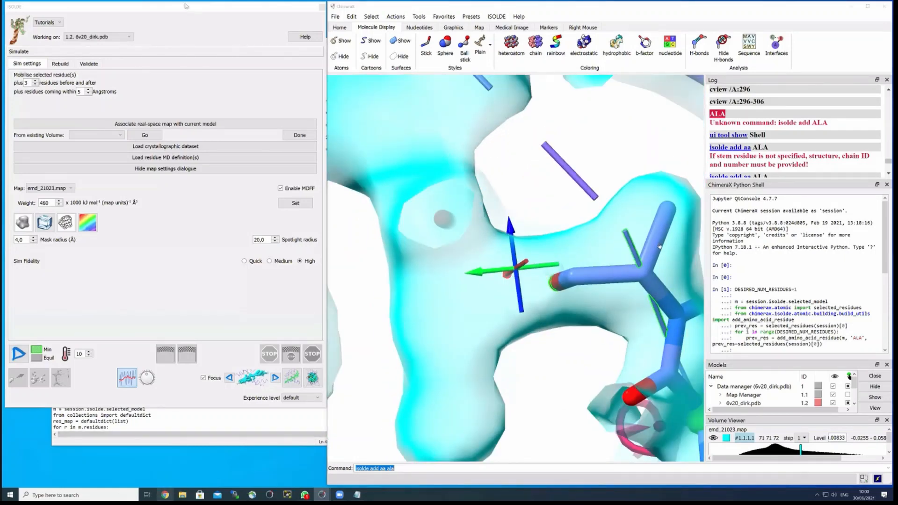
key("alt+Tab")
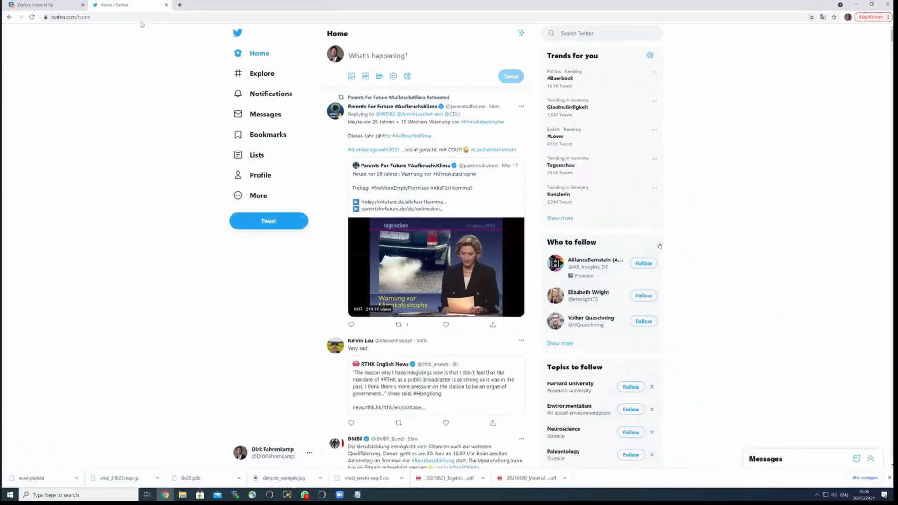
key("ctrl+t")
type("isolde add rs")
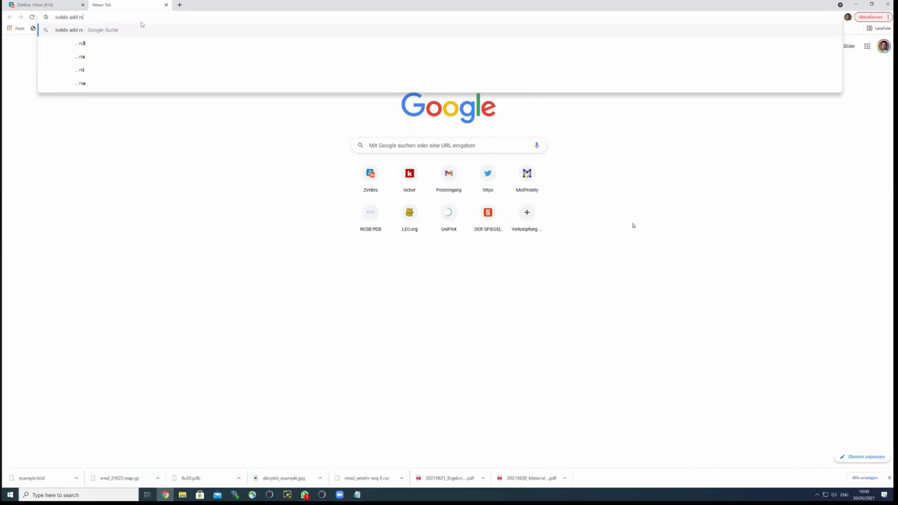
key("BackSpace")
type("esidue")
key("Return")
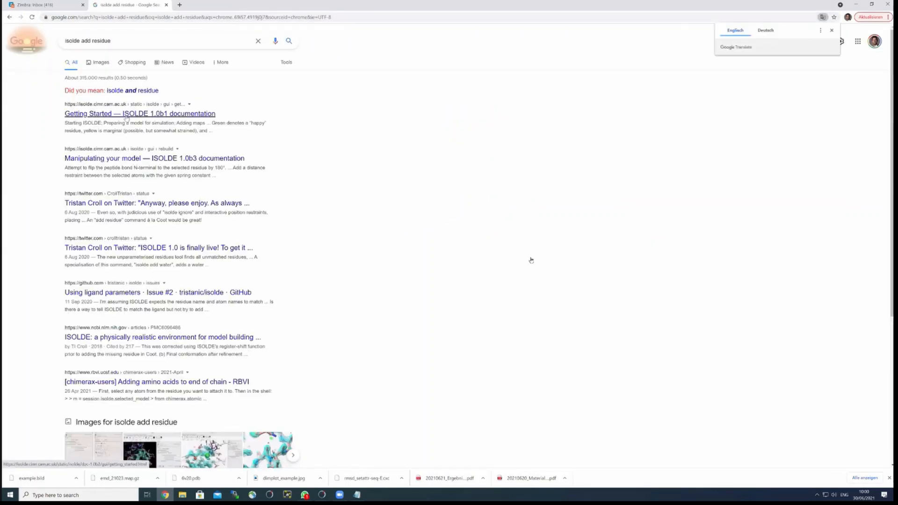
scroll(199, 306, "down", 2)
scroll(673, 292, "up", 2)
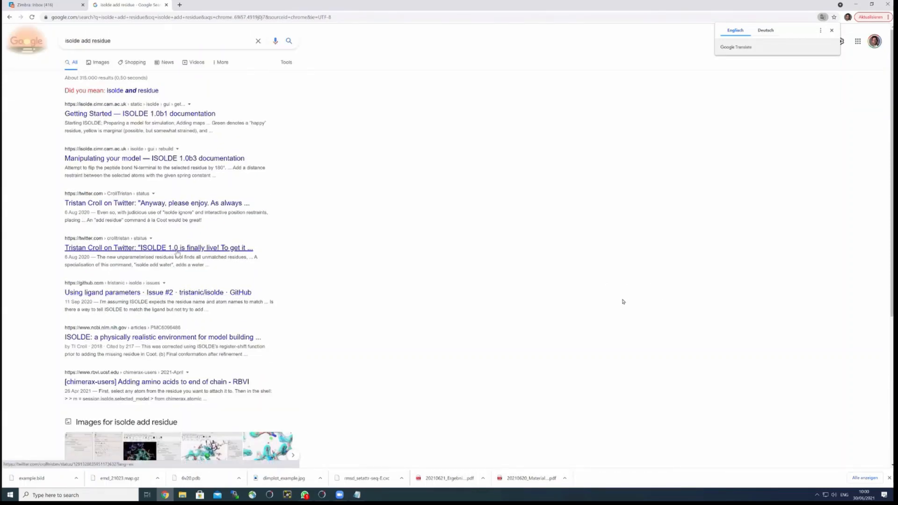
Open the ISOLDE Getting Started documentation, search the page for "add" and return to ChimeraX
left_click(140, 114)
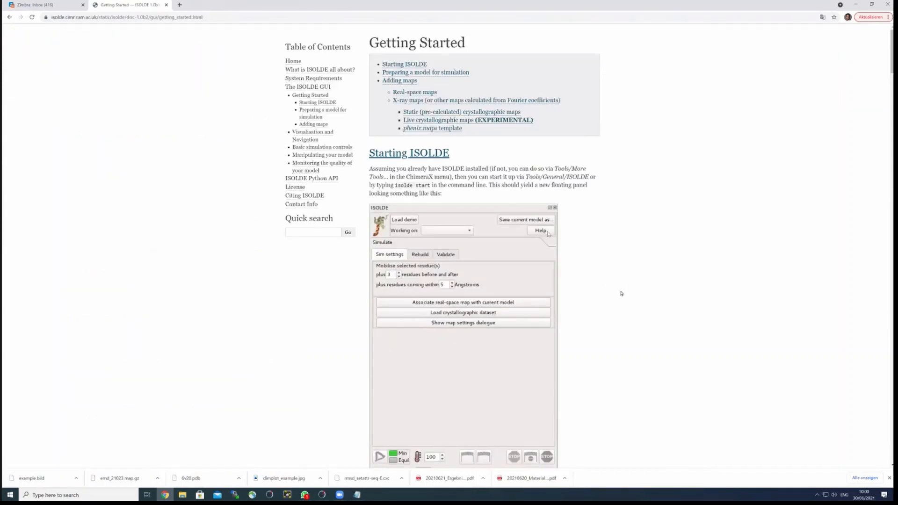
key("ctrl+f")
type("add")
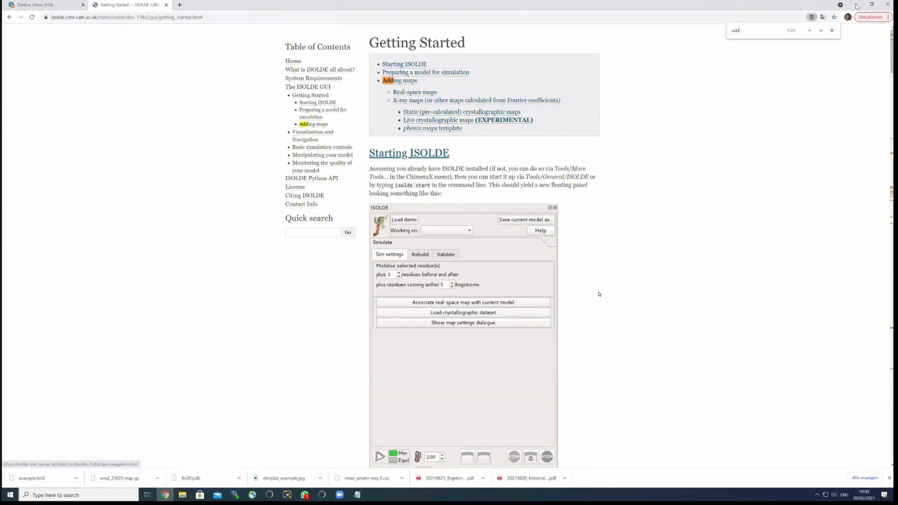
key("alt+Tab")
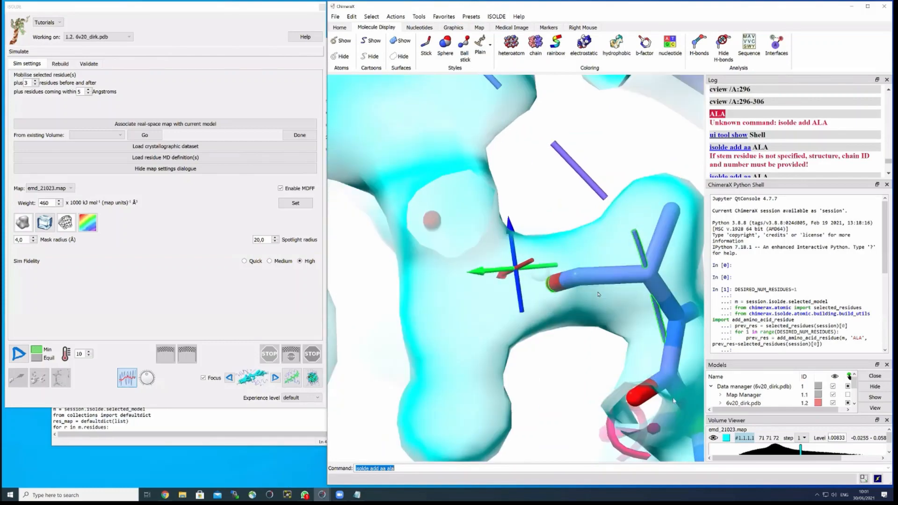
Execute the pasted C-terminus script in the Python shell to add one alanine after residue A 296
scroll(599, 294, "down", 3)
left_click_drag(599, 294, 558, 299)
scroll(589, 288, "down", 2)
left_click_drag(843, 308, 735, 307)
key("Return")
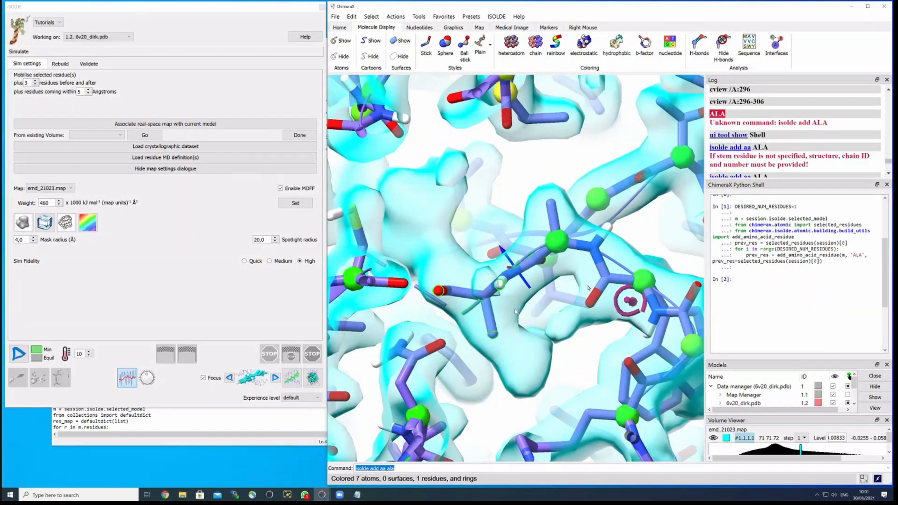
left_click_drag(673, 286, 397, 287)
scroll(397, 287, "up", 4)
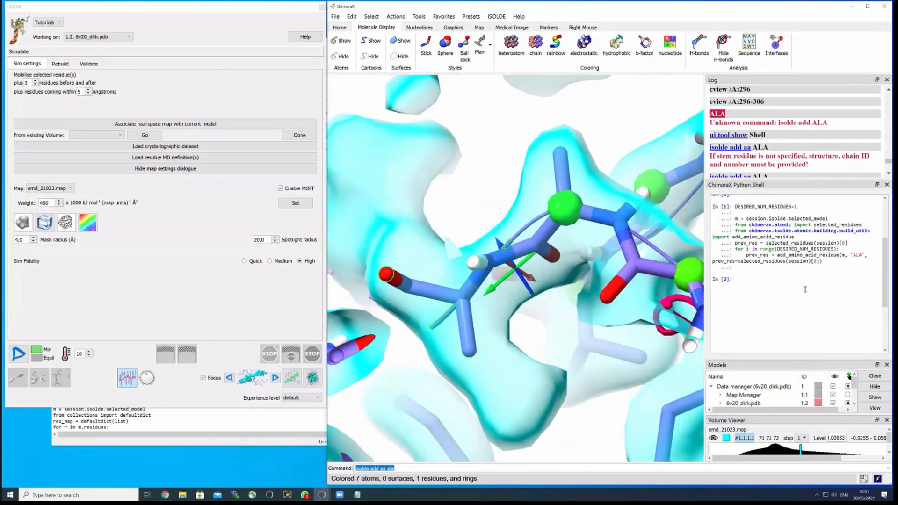
Rerun the previous alanine script in the Python shell to append one more residue to the chain end
key("Up")
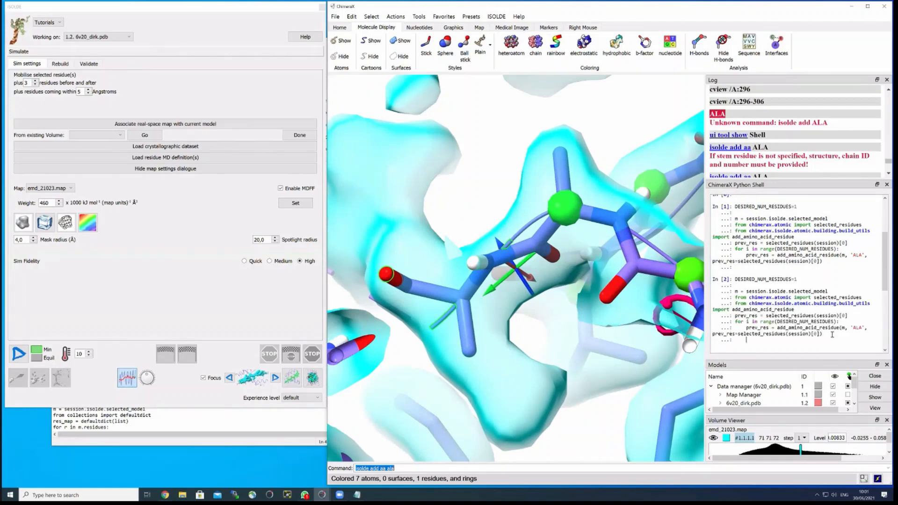
key("Return")
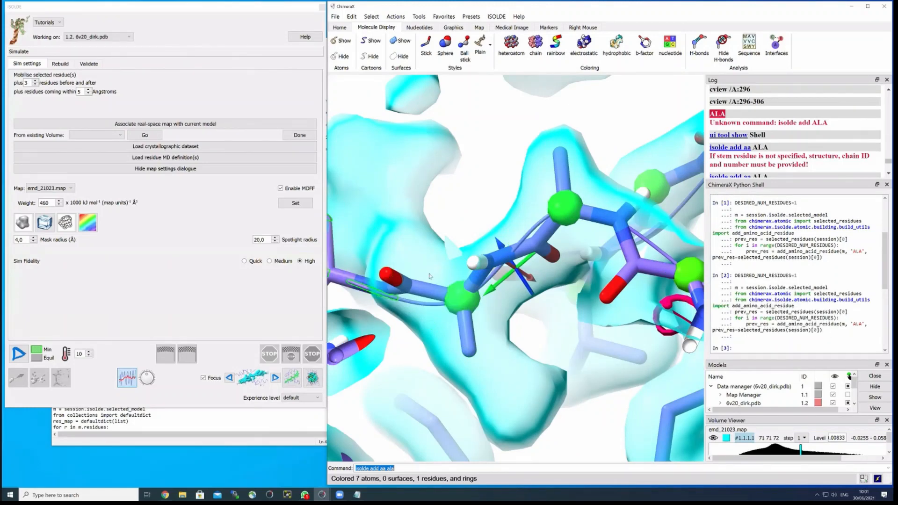
left_click_drag(430, 276, 512, 315)
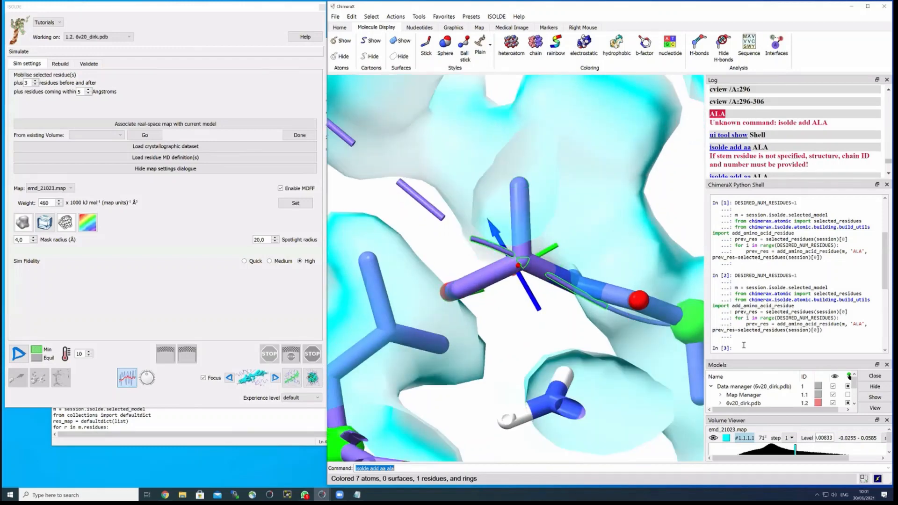
Examine the newly added residues at the end of chain A, including ALA 297, against the surrounding map density
left_click_drag(516, 263, 519, 254)
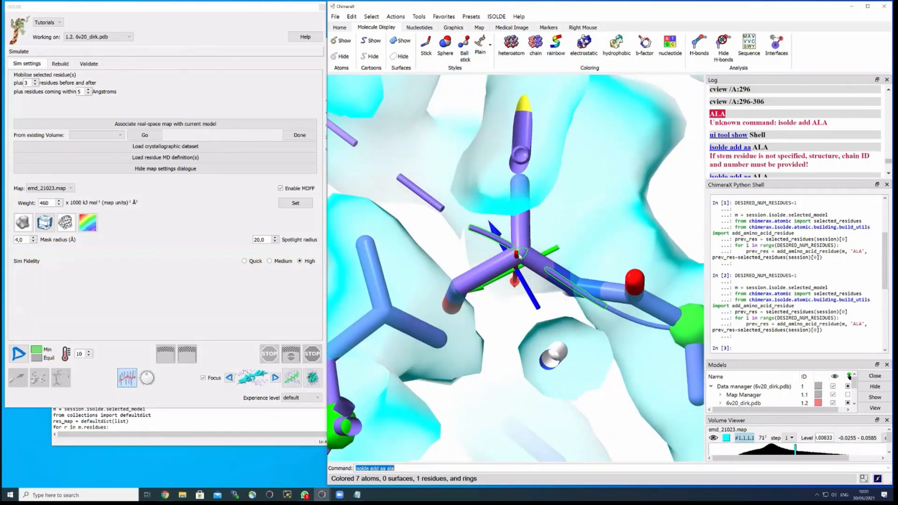
left_click_drag(616, 302, 598, 359)
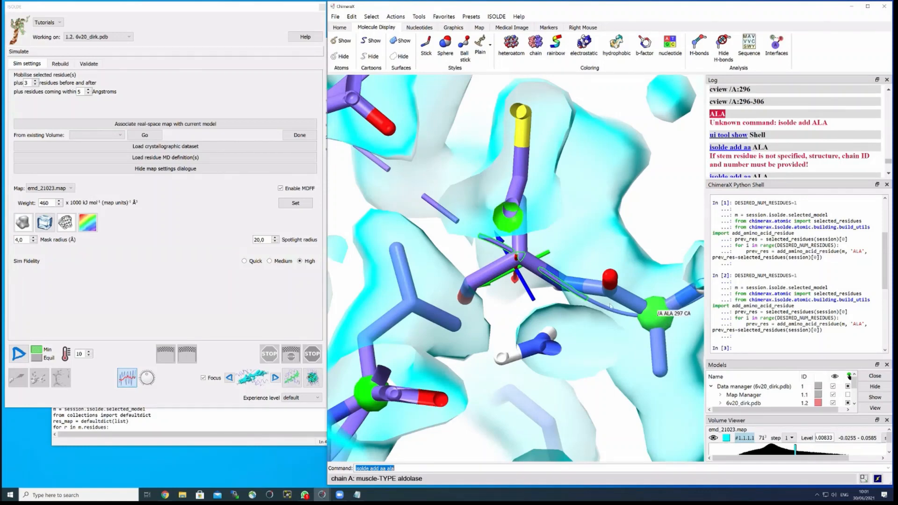
middle_click_drag(654, 313, 519, 302)
left_click_drag(520, 302, 678, 327)
middle_click_drag(679, 326, 672, 319)
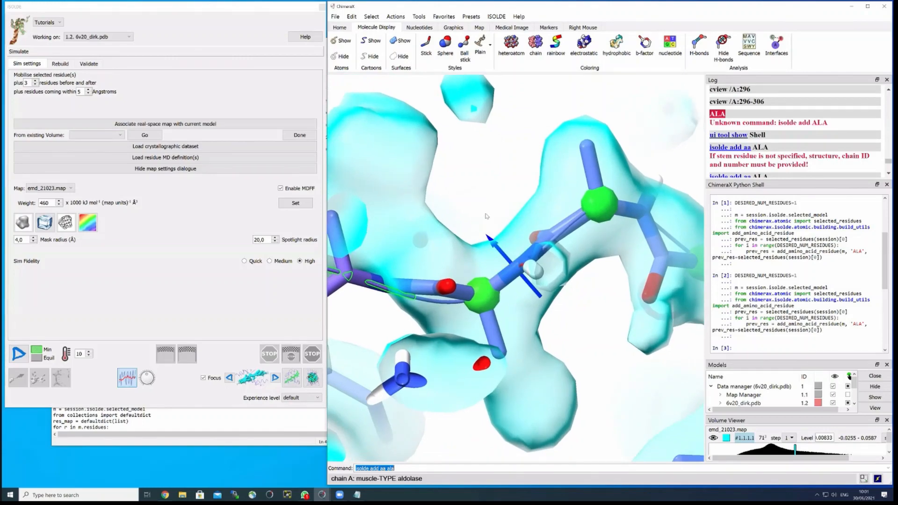
left_click_drag(488, 198, 468, 200)
left_click_drag(563, 276, 582, 270)
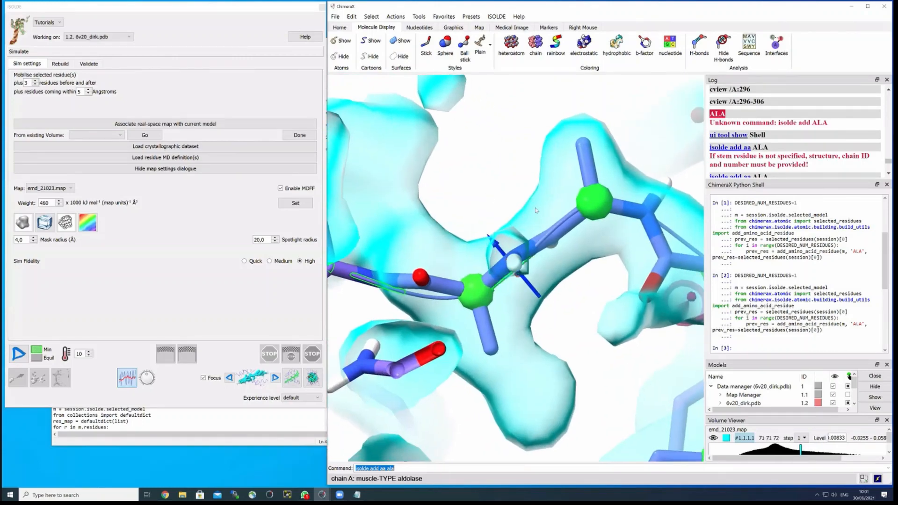
middle_click_drag(582, 270, 501, 265)
left_click_drag(502, 265, 420, 287)
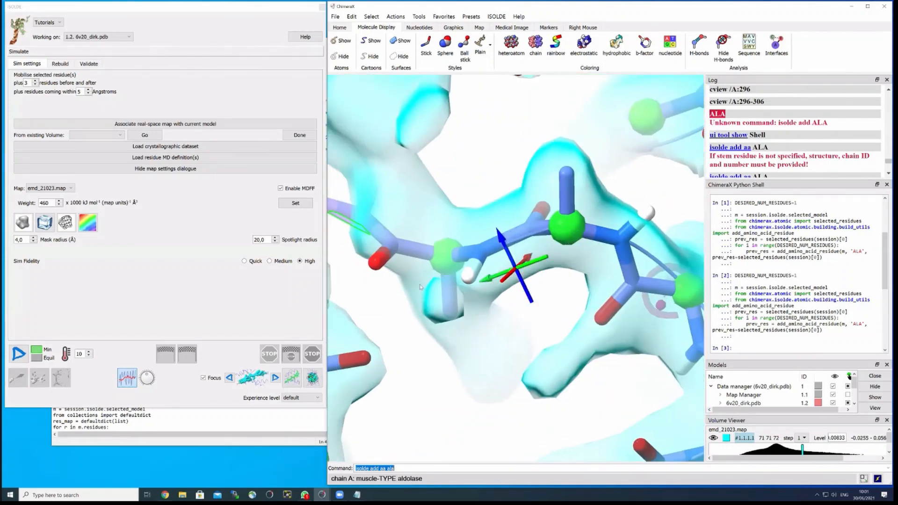
left_click_drag(522, 312, 487, 287)
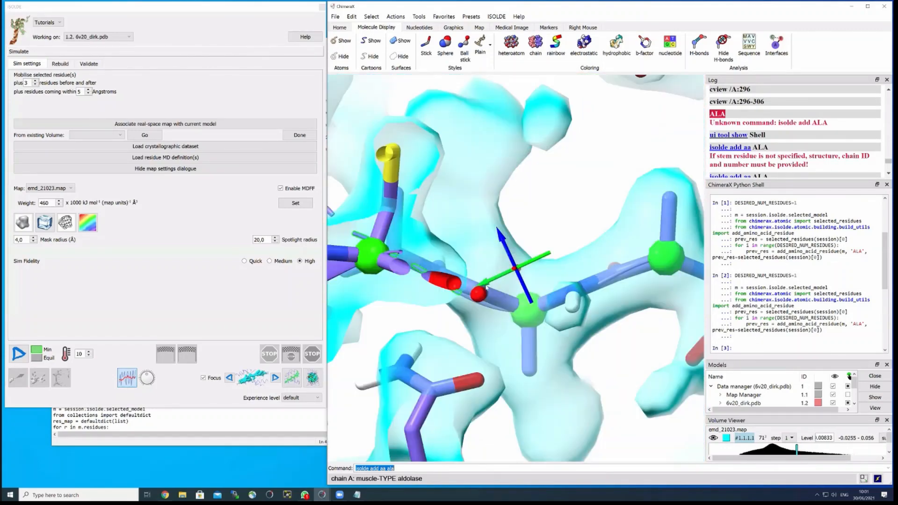
left_click_drag(386, 252, 515, 274)
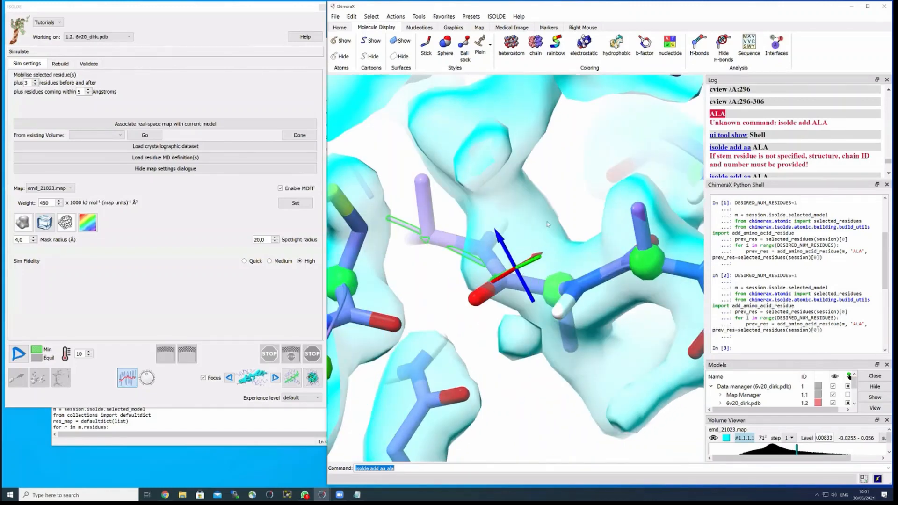
left_click_drag(549, 224, 578, 355)
left_click_drag(418, 259, 538, 318)
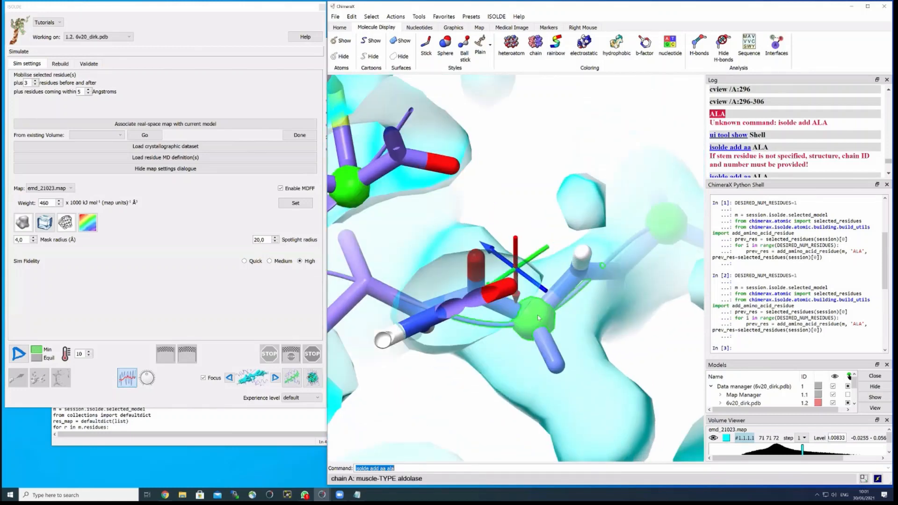
Set the simulation to mobilise 2 residues before and after plus those within 0 Å, run it and stop it
double_click(82, 354)
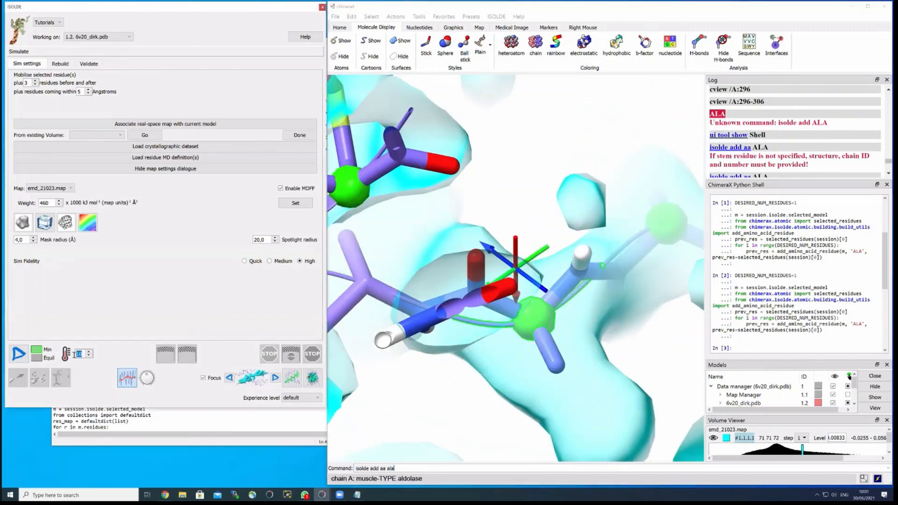
double_click(34, 84)
left_click(89, 94)
left_click_drag(480, 271, 228, 334)
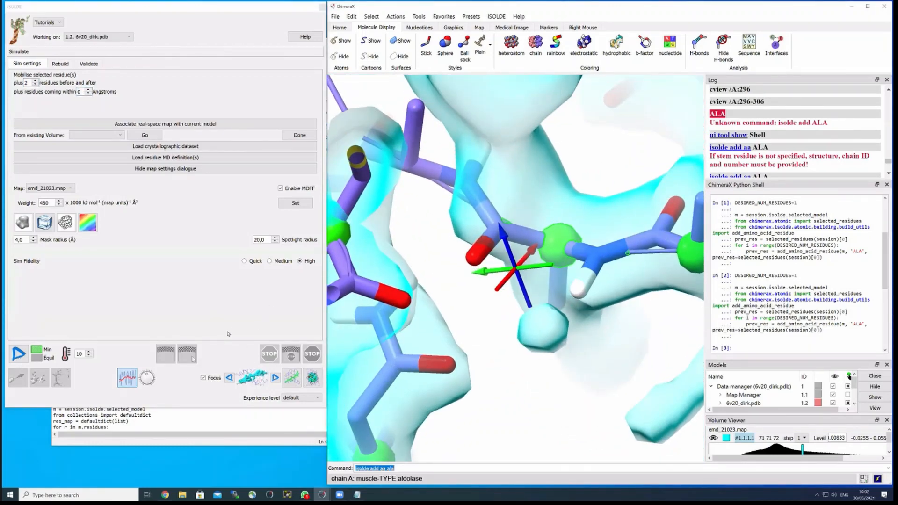
left_click(19, 354)
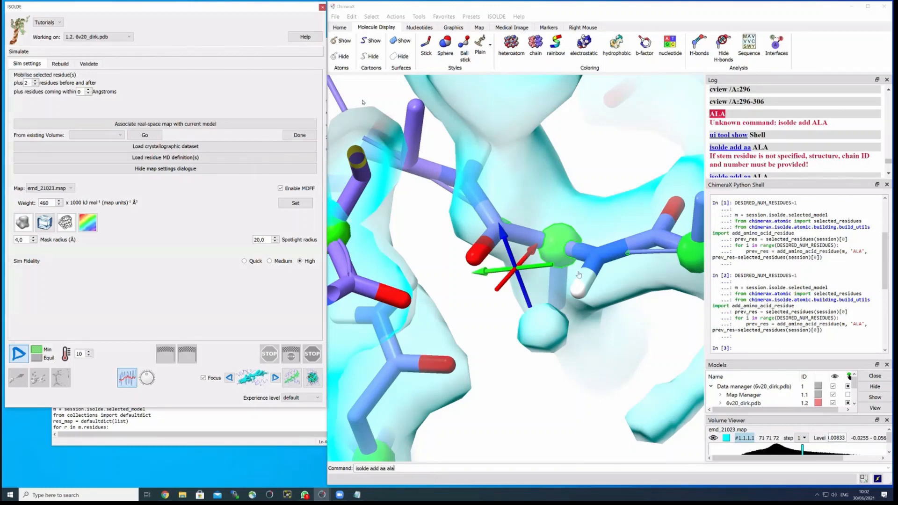
left_click_drag(374, 89, 579, 126)
left_click_drag(650, 389, 549, 308)
scroll(427, 354, "down", 2)
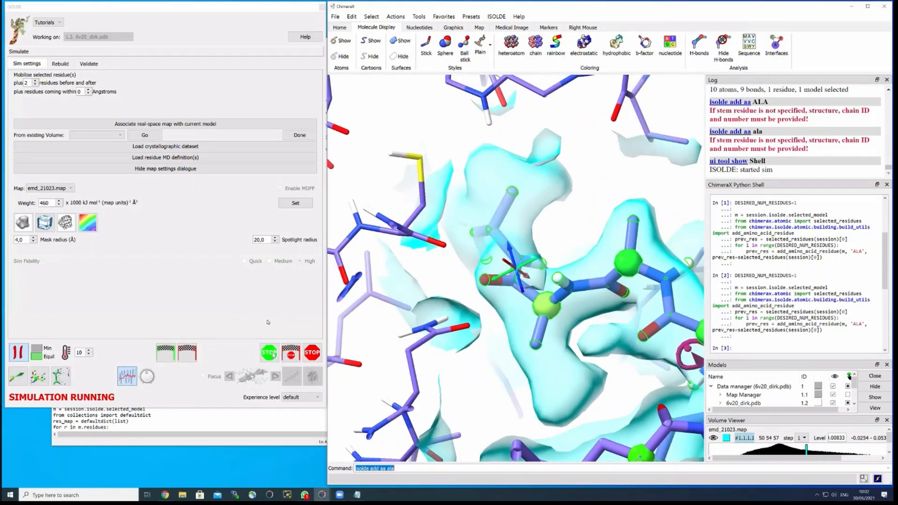
left_click(269, 353)
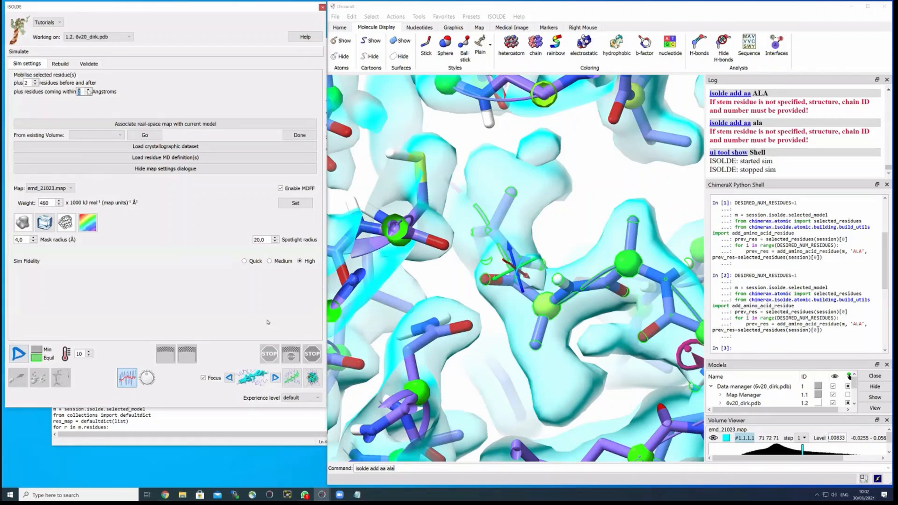
Run the simulation with residues coming within 9 Å included, stop it and focus on the added alanine 297
left_click(19, 355)
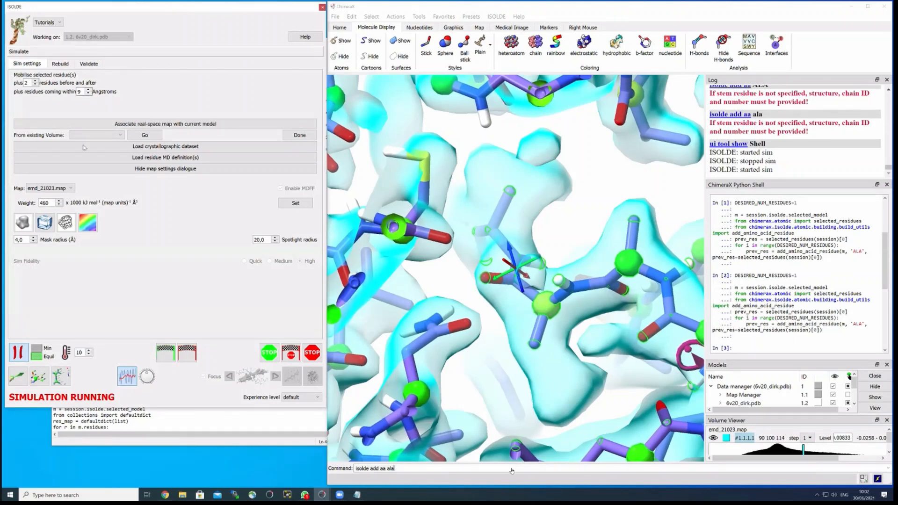
left_click(312, 354)
left_click(508, 256)
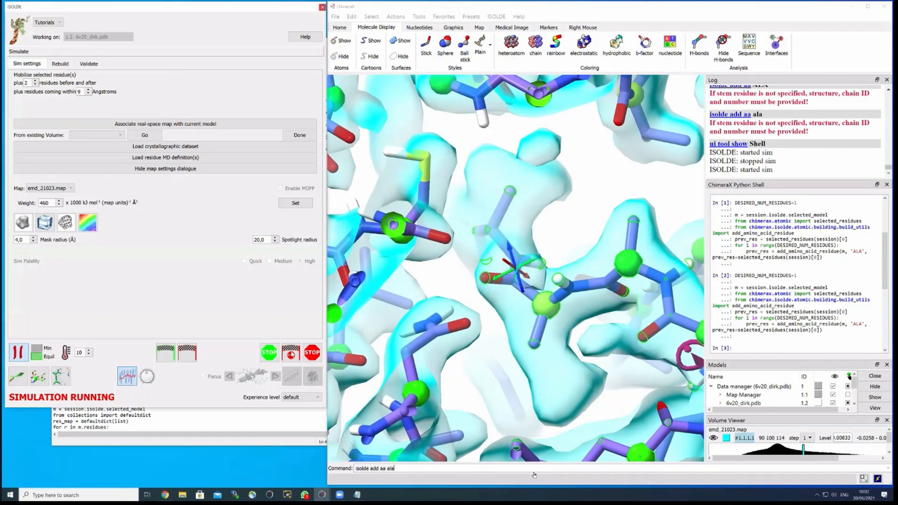
left_click_drag(528, 331, 469, 270)
middle_click_drag(469, 270, 421, 270)
left_click_drag(421, 270, 449, 283)
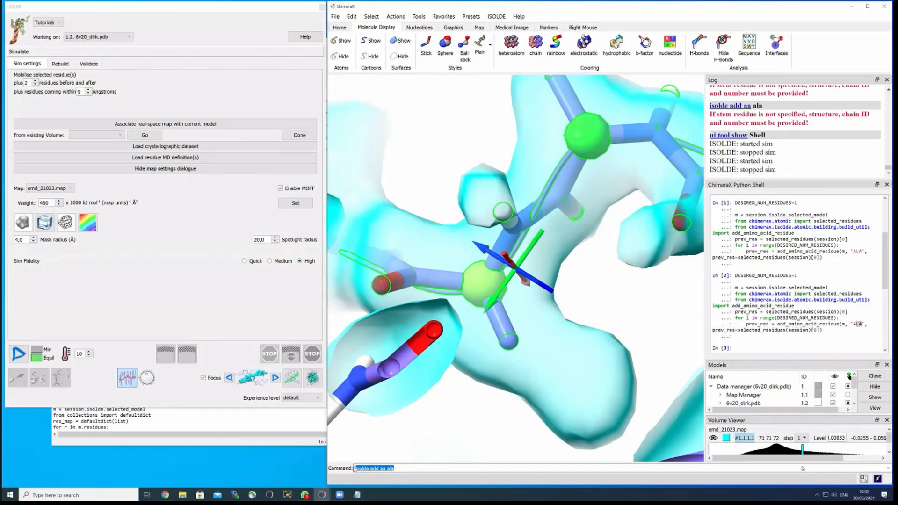
Begin a swapaa command and look up its mousemode syntax in the Notepad file of useful ISOLDE commands
type("swapaa")
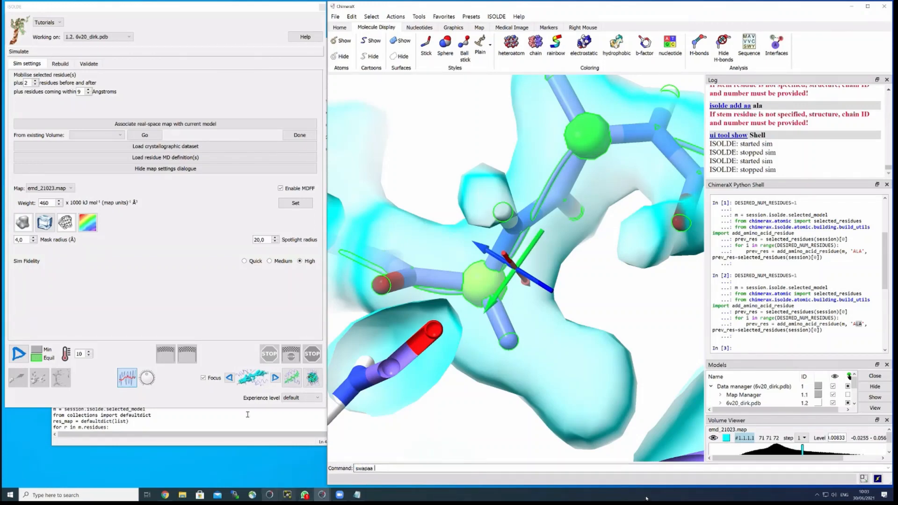
left_click(357, 494)
key("ctrl+f")
type("swapa")
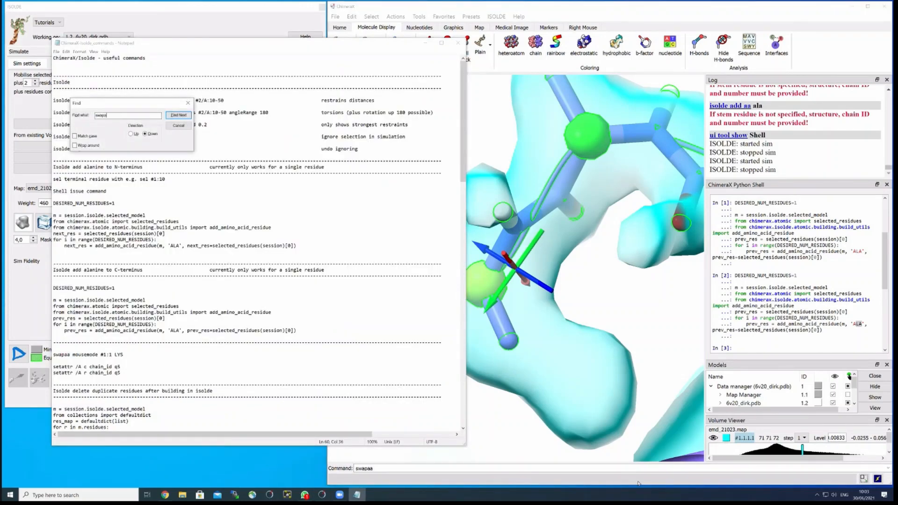
type("a")
key("Return")
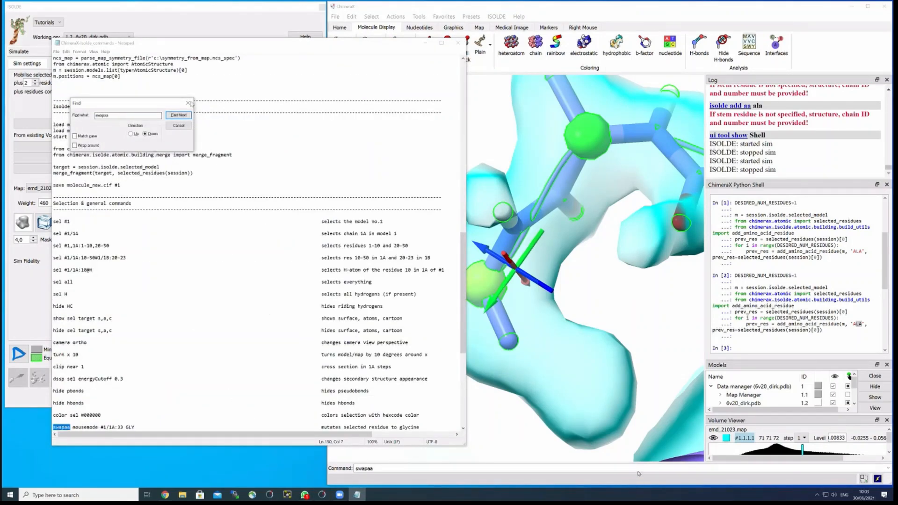
left_click(188, 103)
scroll(61, 409, "down", 1)
left_click_drag(55, 410, 137, 410)
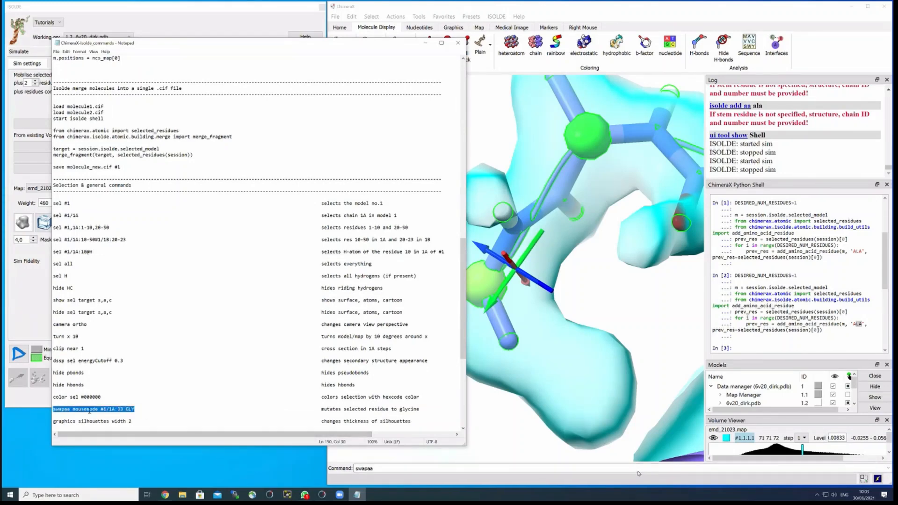
Return to ChimeraX and mutate residue 297 of chain A to valine with swapaa mousemode #1.2/A:297 VAL
left_click(390, 475)
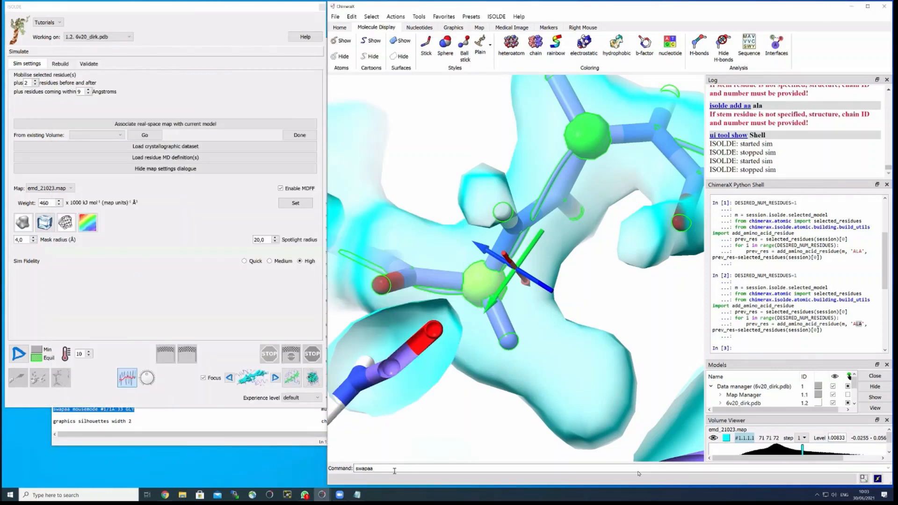
type("mousemode #1.2/")
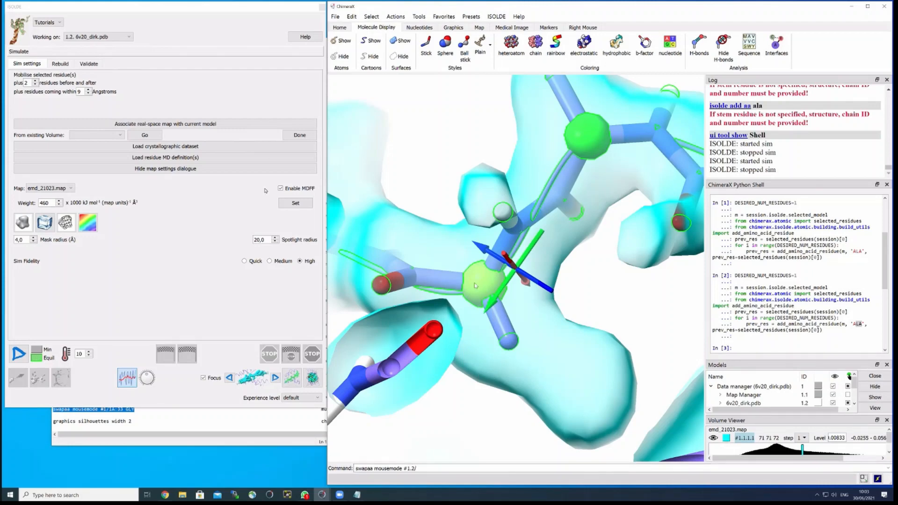
type("A:297")
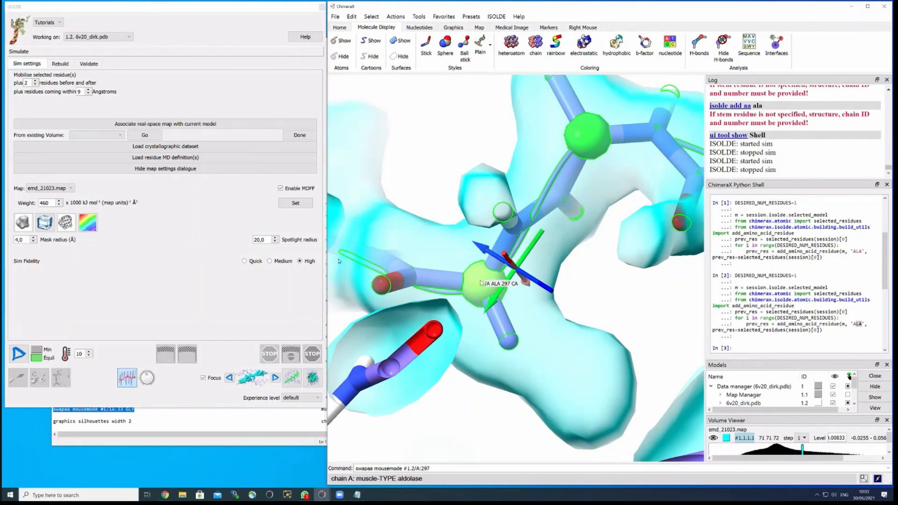
left_click_drag(482, 282, 512, 350)
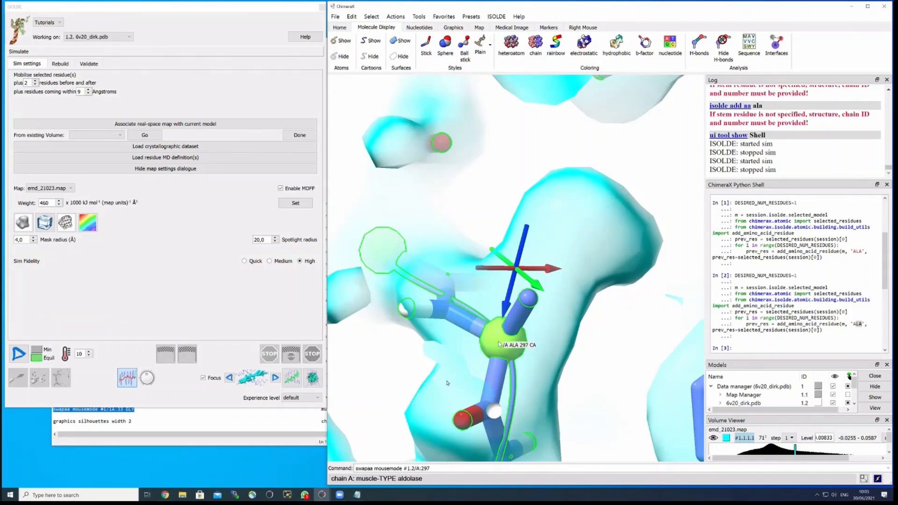
left_click_drag(449, 377, 454, 361)
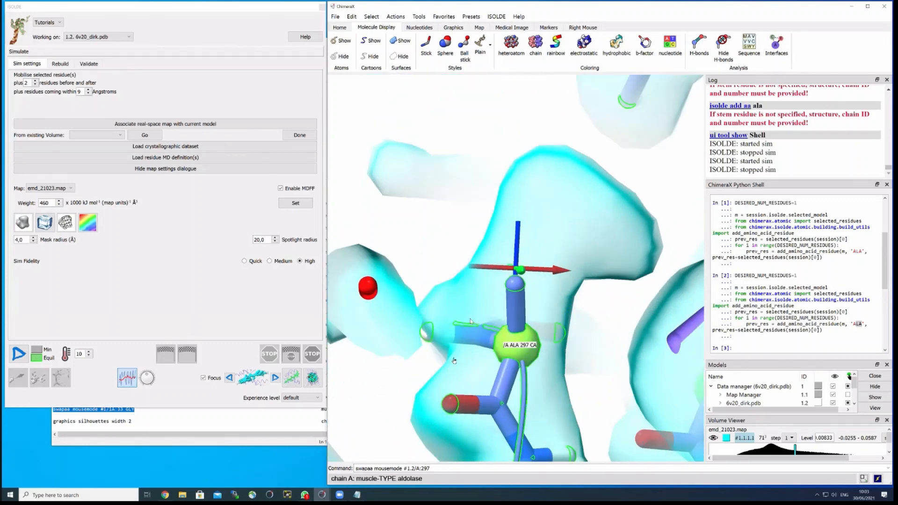
left_click_drag(471, 322, 460, 315)
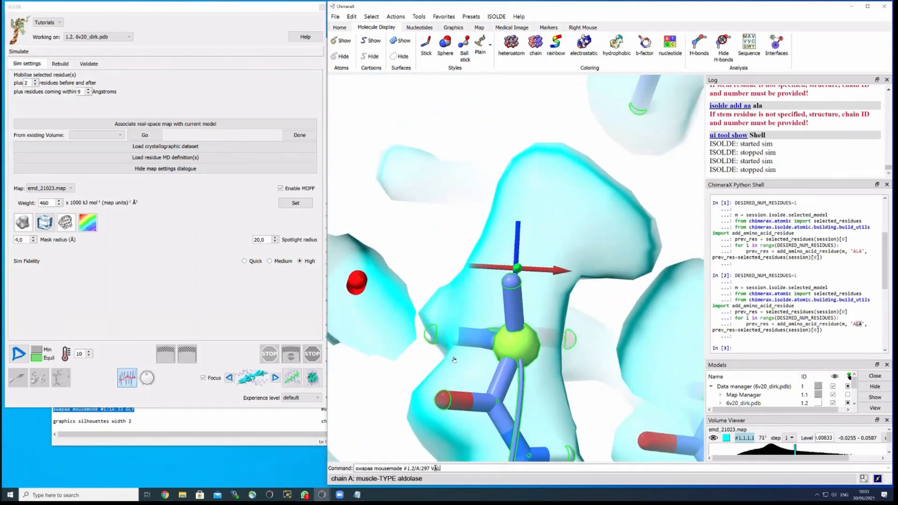
key("Return")
left_click_drag(457, 342, 445, 333)
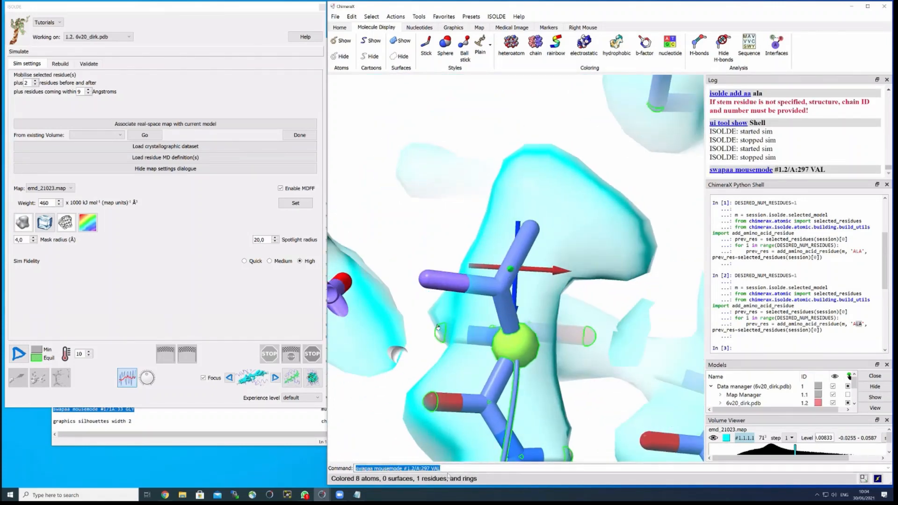
Mutate residue A 297 to isoleucine by changing the residue in the swapaa command to ILE
left_click(448, 469)
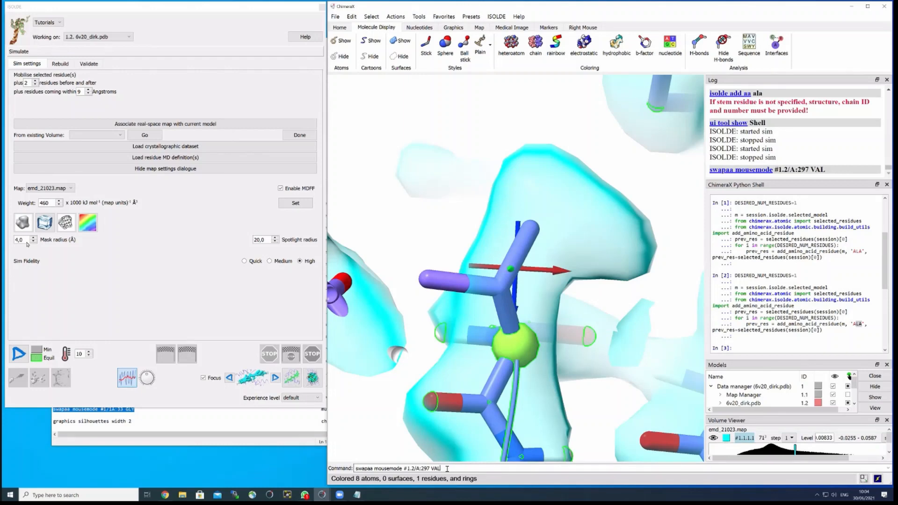
type("ILE")
key("Return")
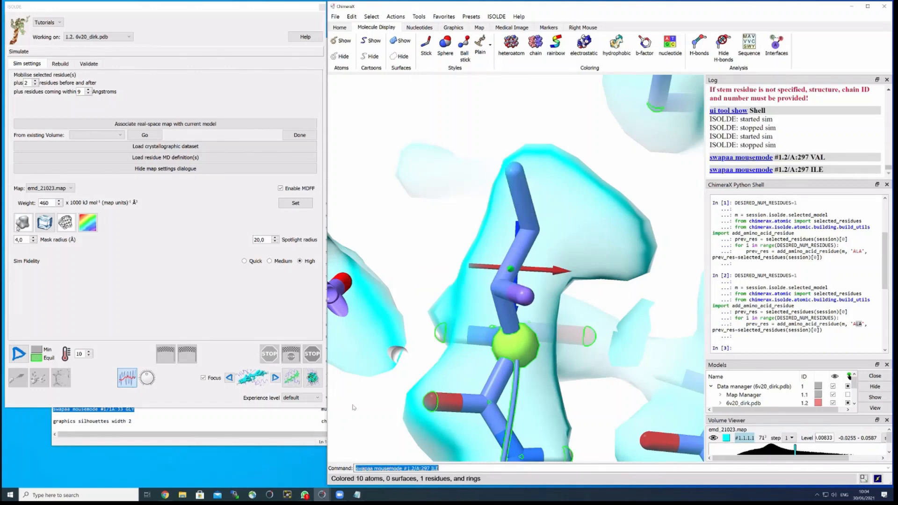
Mutate residue A 297 to leucine by changing the residue in the swapaa command to LEU
left_click_drag(380, 364, 400, 500)
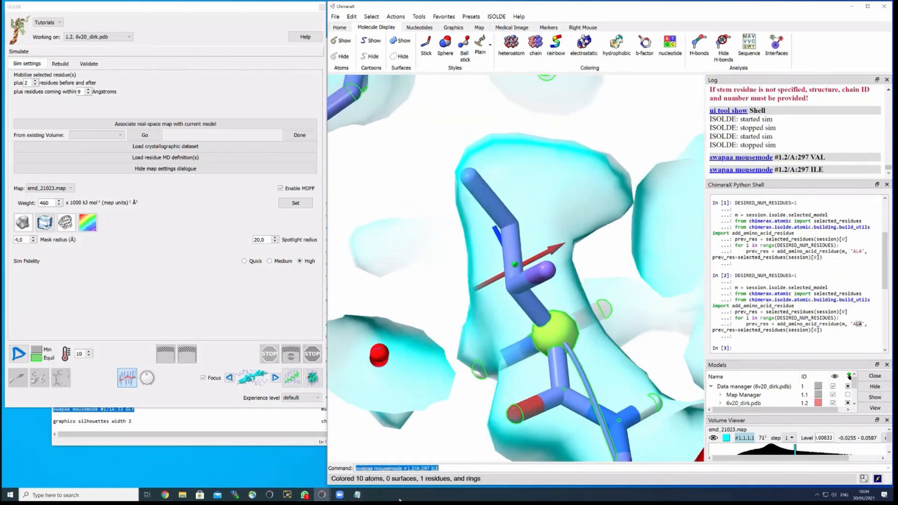
left_click(446, 469)
type("L")
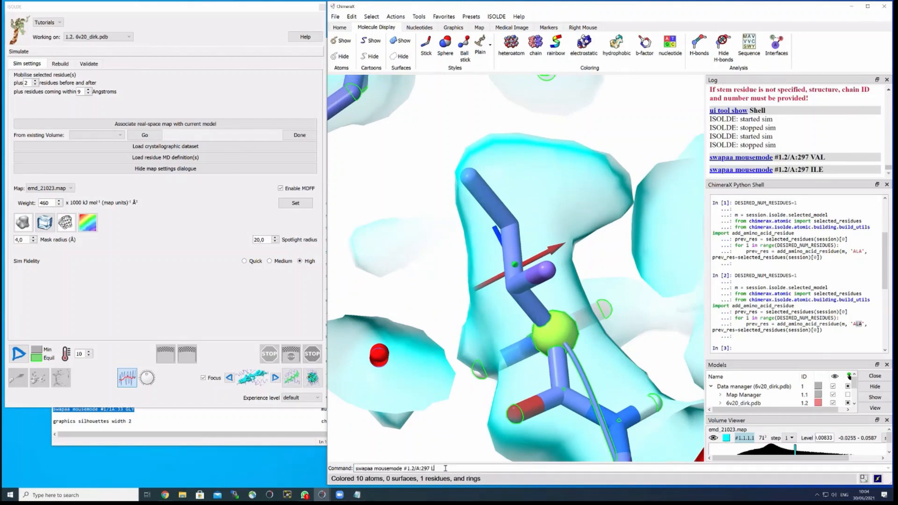
type("EU")
key("Return")
Examine the fit of the leucine side chain at A 297 and the neighbouring added residues in the map density
left_click_drag(468, 328, 649, 346)
left_click_drag(560, 321, 516, 252)
left_click_drag(485, 281, 491, 318)
middle_click_drag(491, 319, 481, 402)
left_click_drag(162, 496, 163, 497)
mouse_move(164, 493)
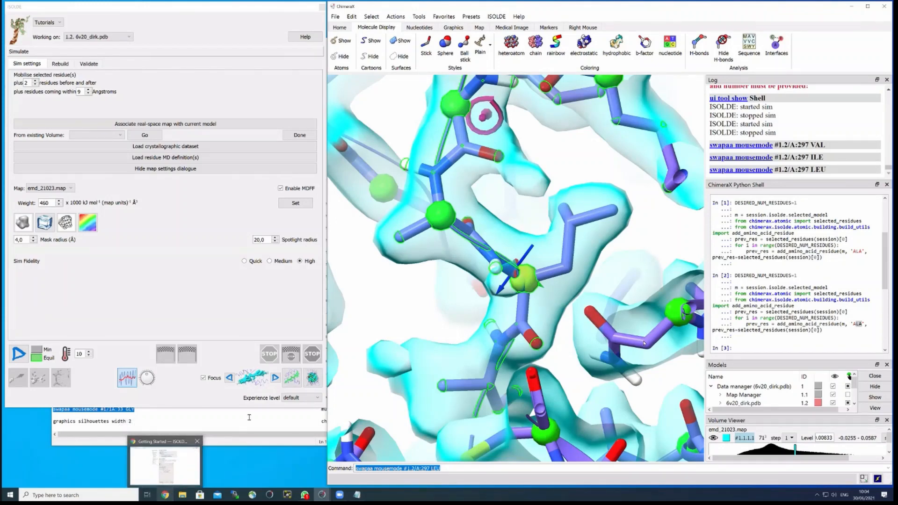
left_click_drag(696, 123, 700, 181)
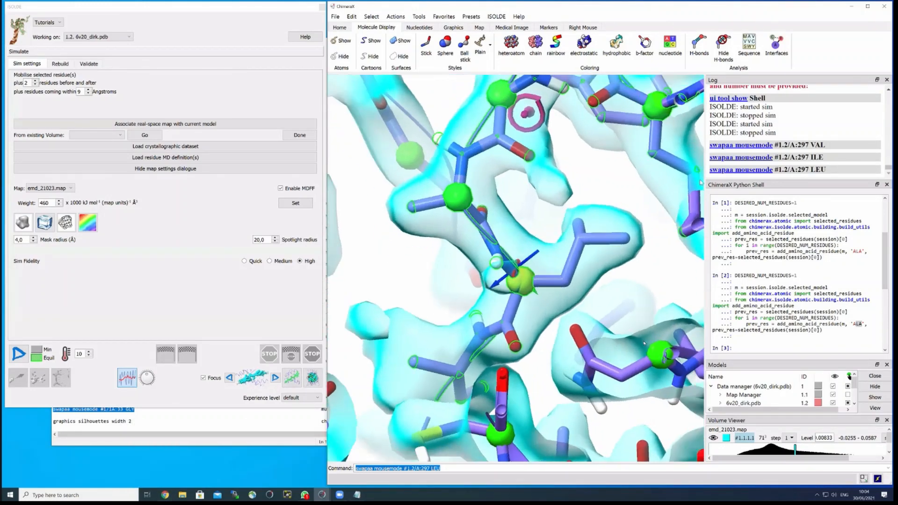
left_click_drag(654, 325, 605, 269)
scroll(543, 265, "up", 5)
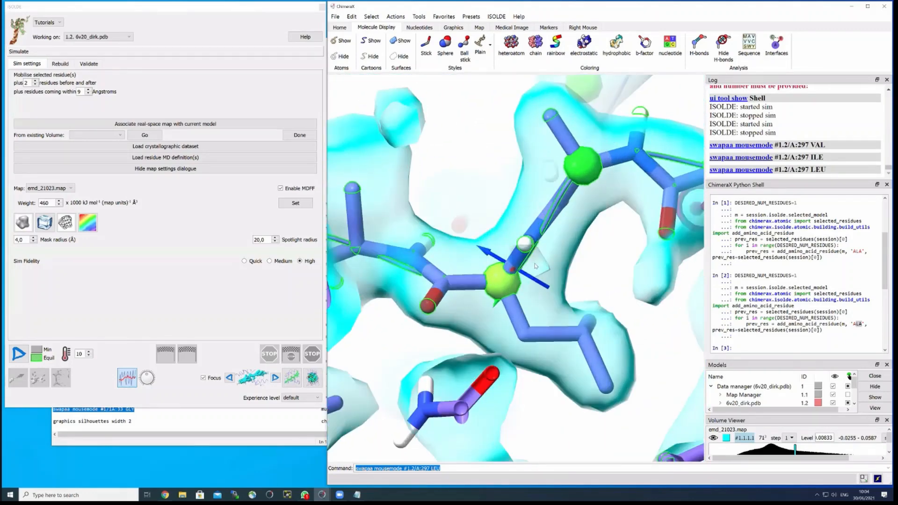